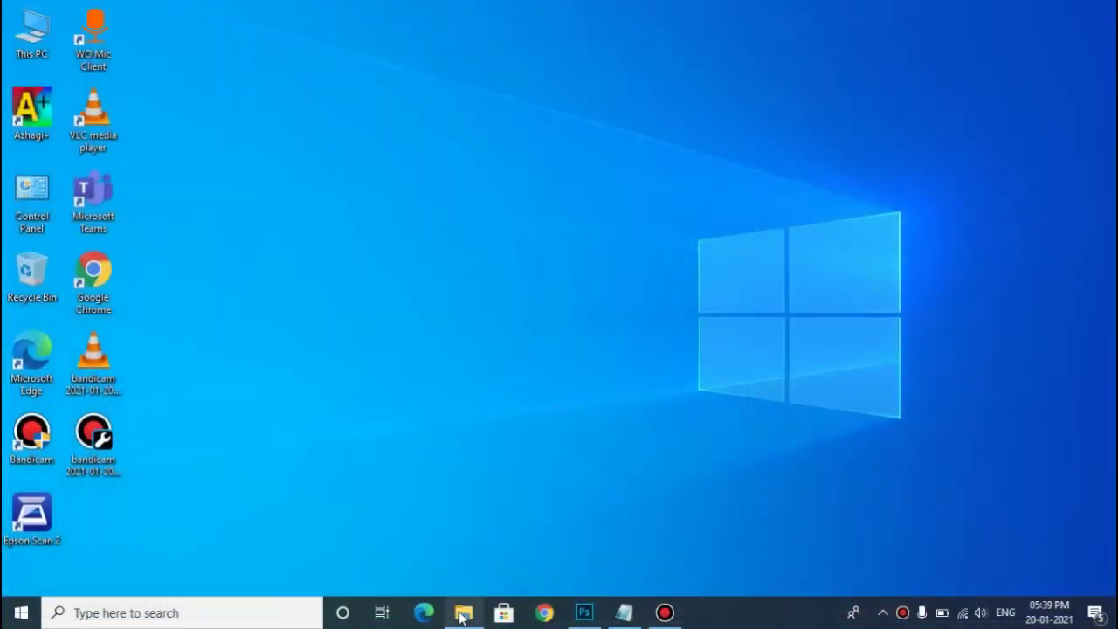
# - Open the republic day folder, minimize it, and return to the blank Untitled-1 document
pyautogui.click(463, 616)
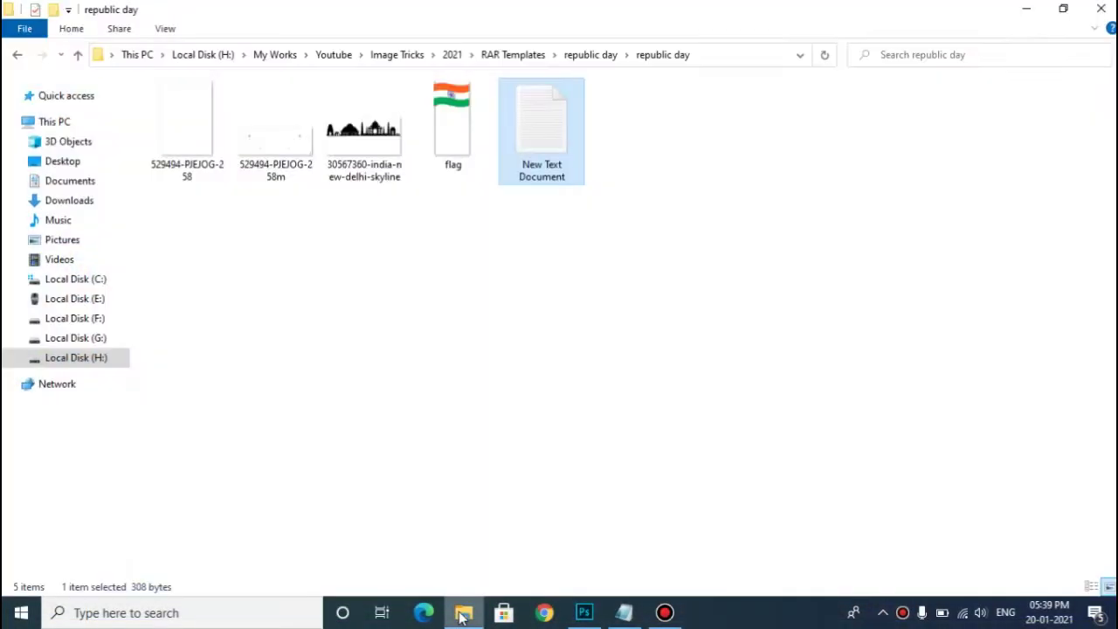
pyautogui.click(463, 616)
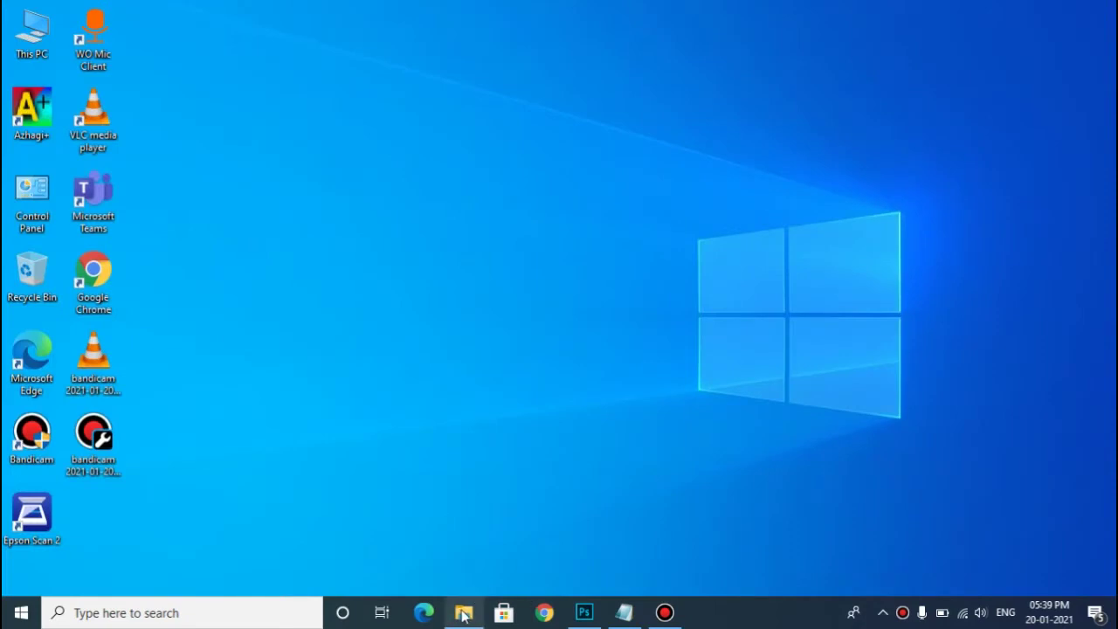
pyautogui.click(575, 599)
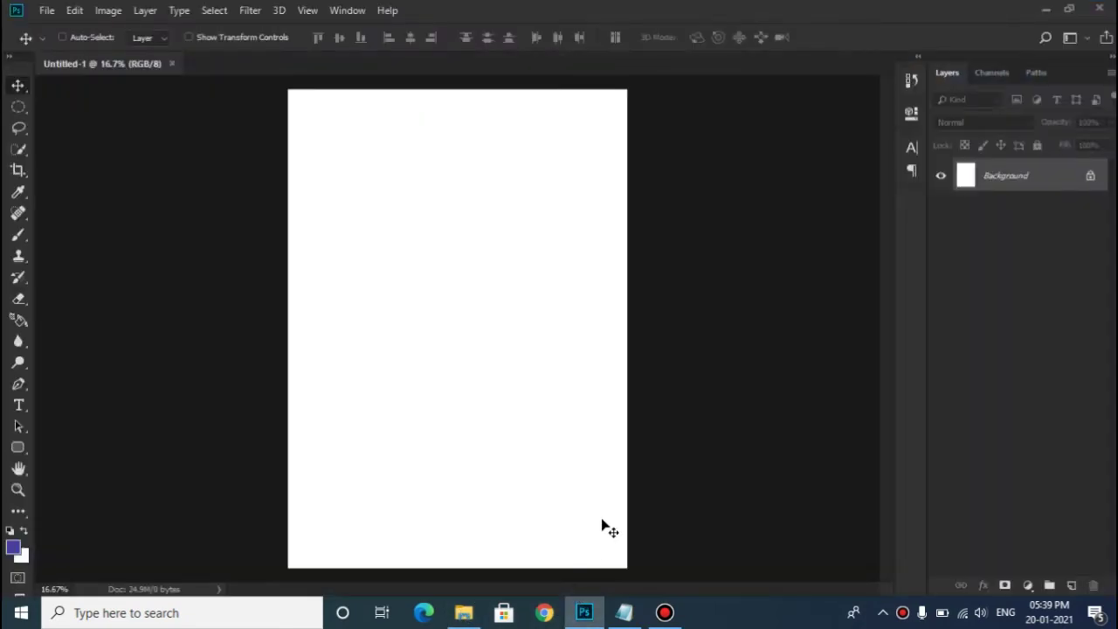
# - Add a Solid Color fill layer in dark navy #23255e covering the canvas
pyautogui.click(1025, 586)
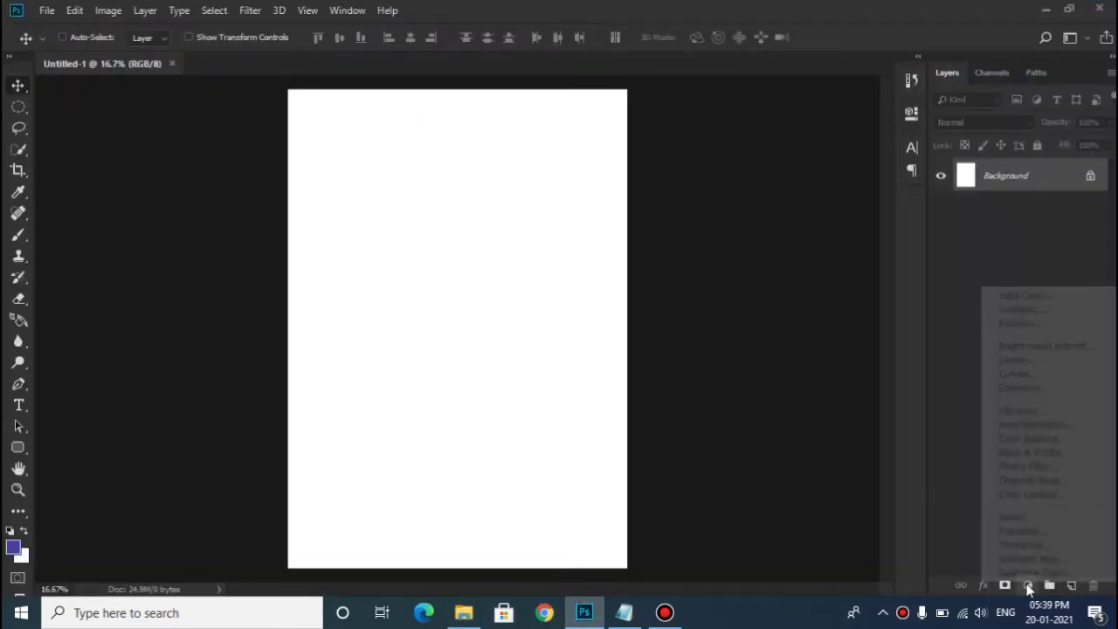
pyautogui.click(1014, 297)
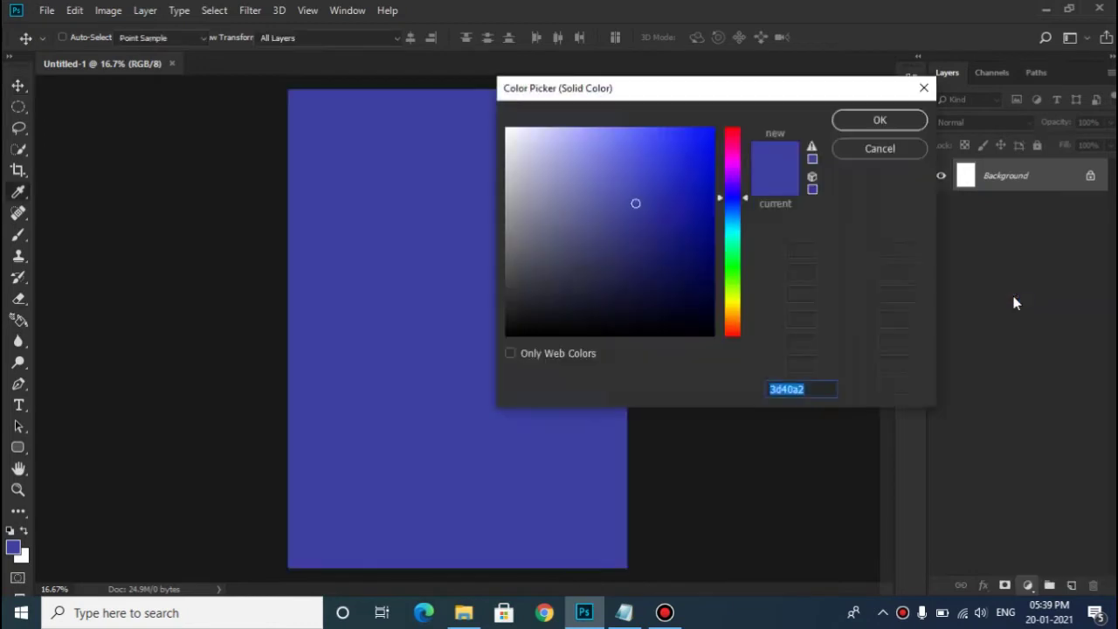
pyautogui.click(635, 250)
pyautogui.moveTo(635, 252); pyautogui.dragTo(636, 260)
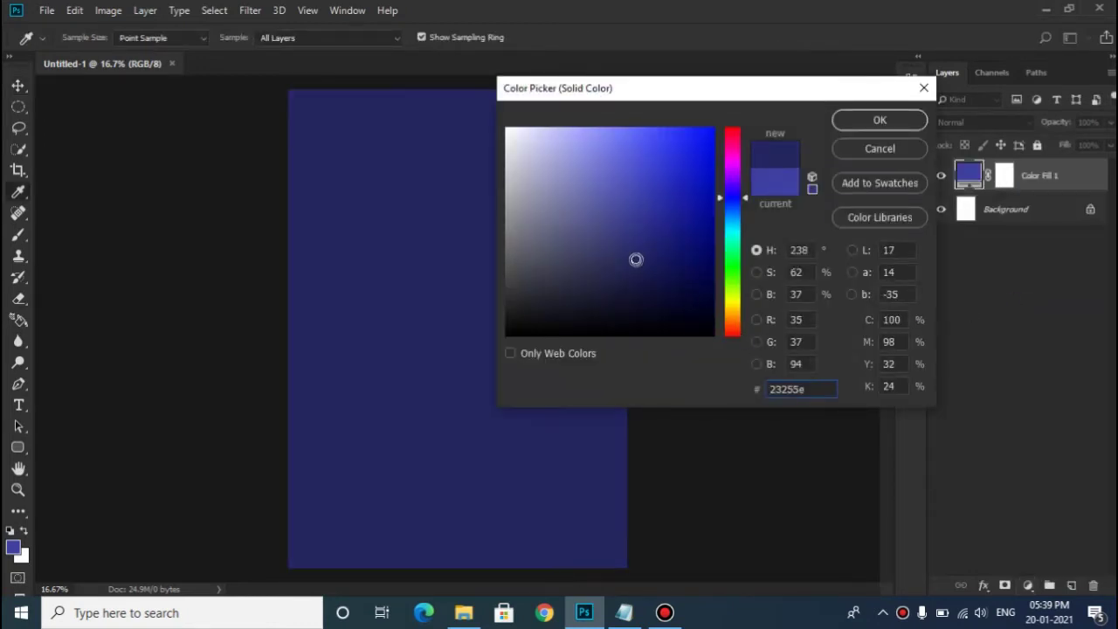
pyautogui.click(873, 120)
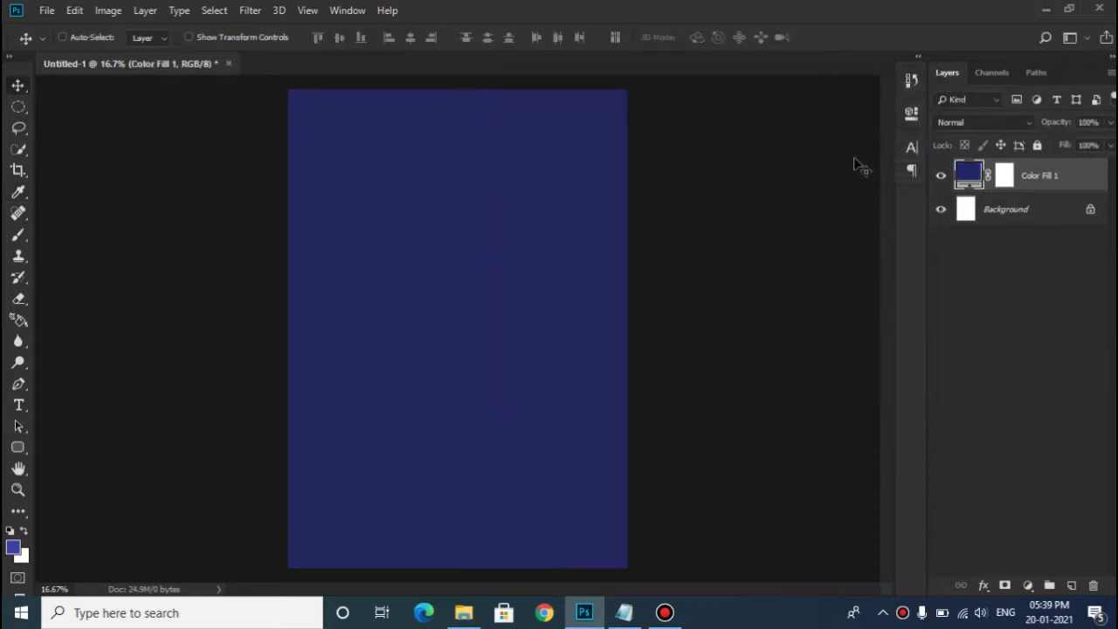
# - Draw a white-filled rectangle over the lower part of the canvas
pyautogui.rightClick(21, 449)
pyautogui.click(79, 453)
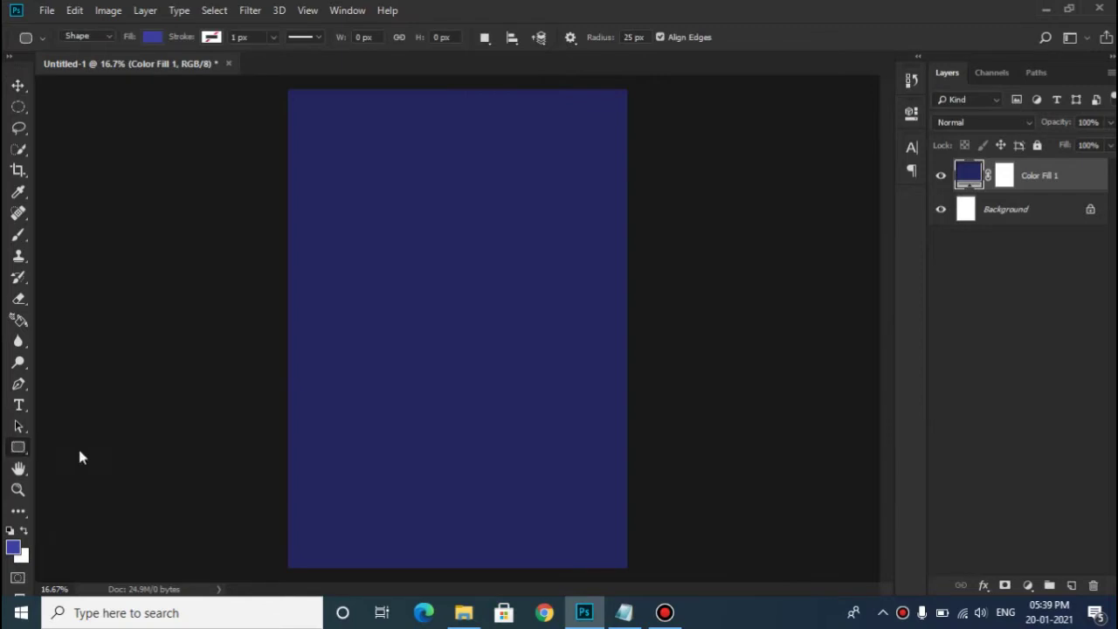
pyautogui.click(152, 38)
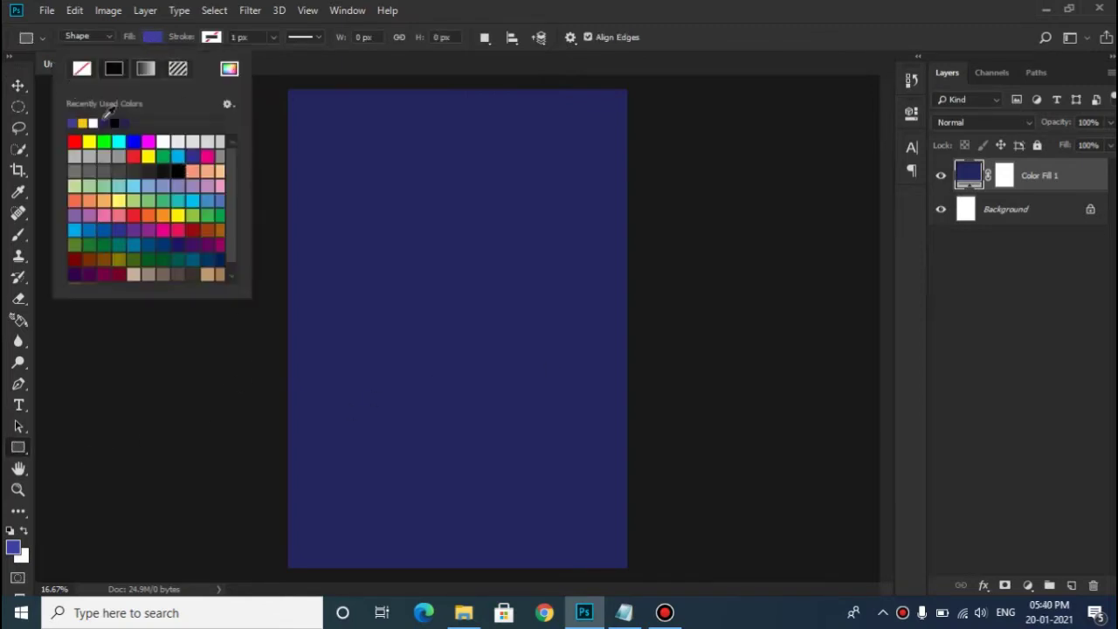
pyautogui.click(154, 40)
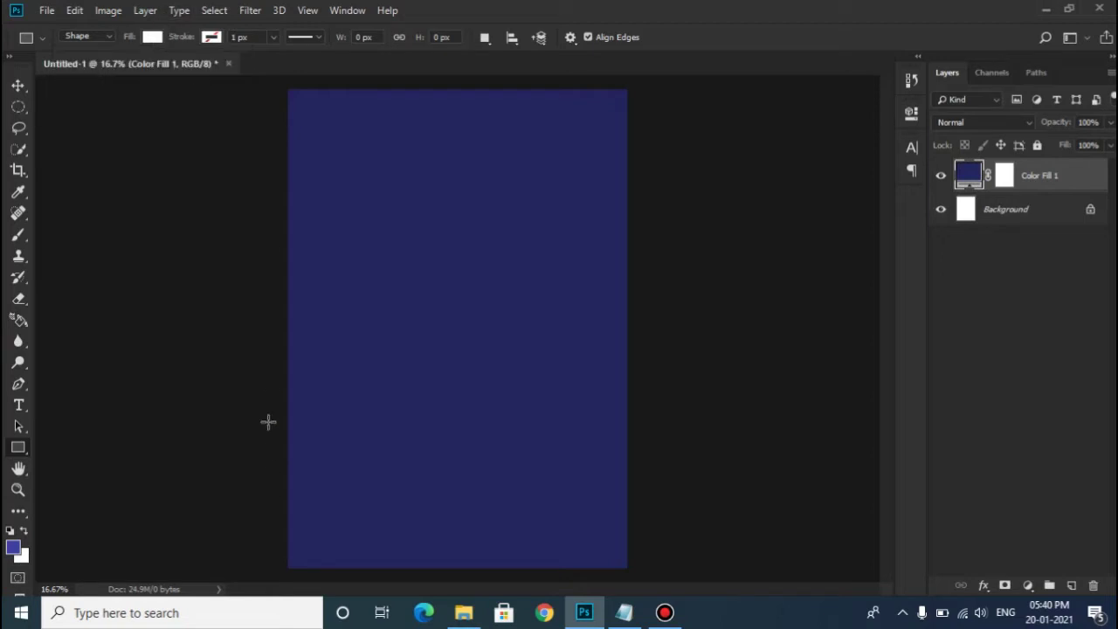
pyautogui.moveTo(243, 353); pyautogui.dragTo(681, 575)
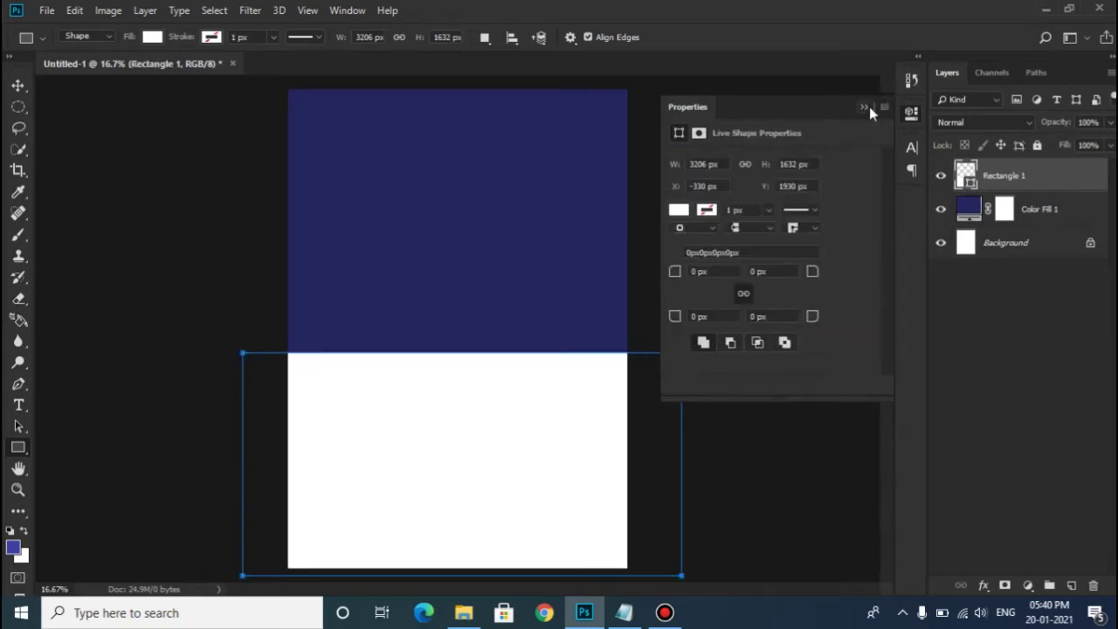
# - Lower the white rectangle slightly and reopen the republic day image folder
pyautogui.click(869, 107)
pyautogui.click(17, 88)
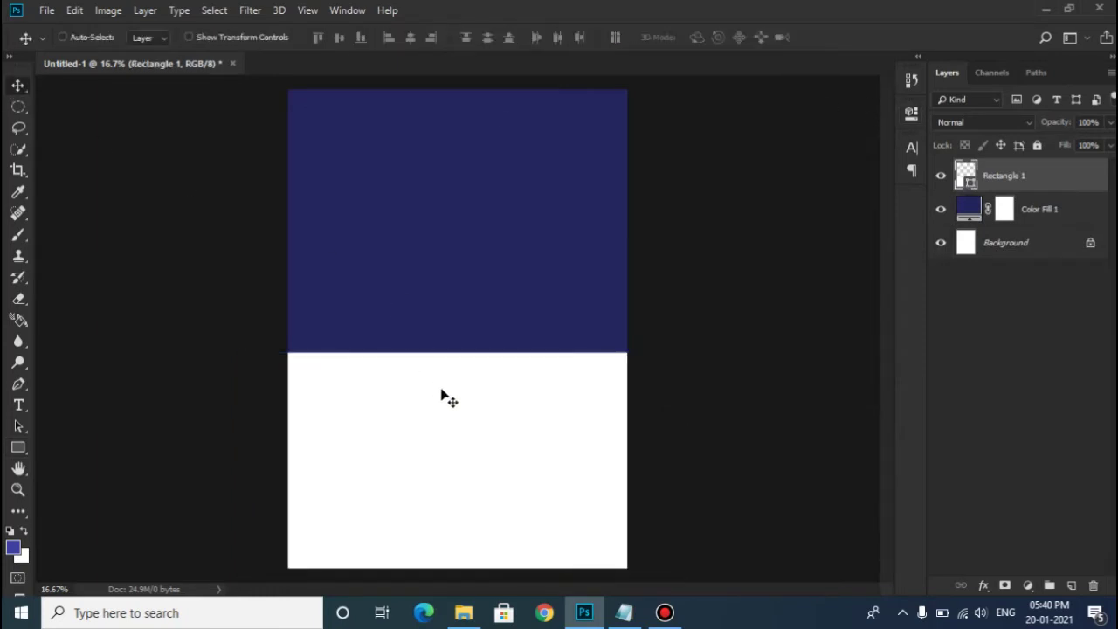
pyautogui.moveTo(454, 420); pyautogui.dragTo(455, 430)
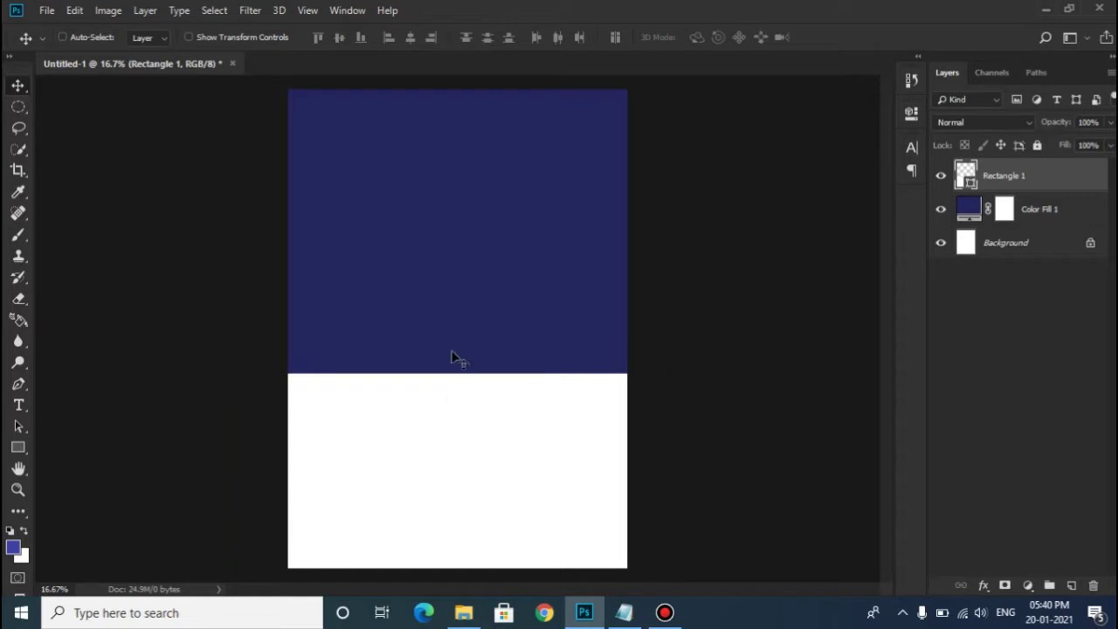
pyautogui.rightClick(17, 90)
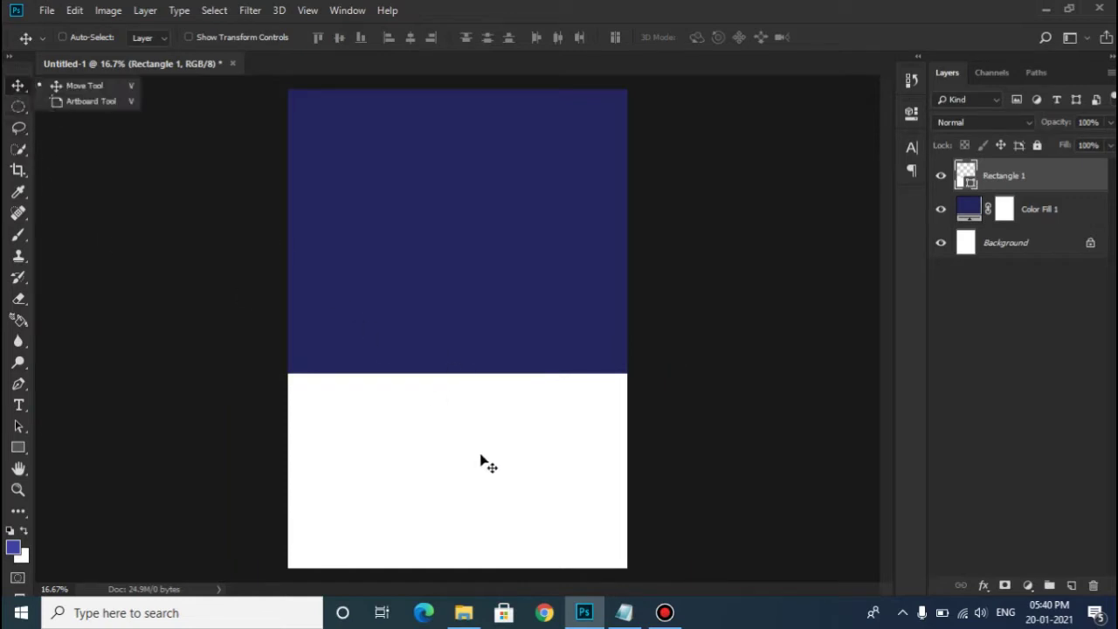
pyautogui.click(464, 613)
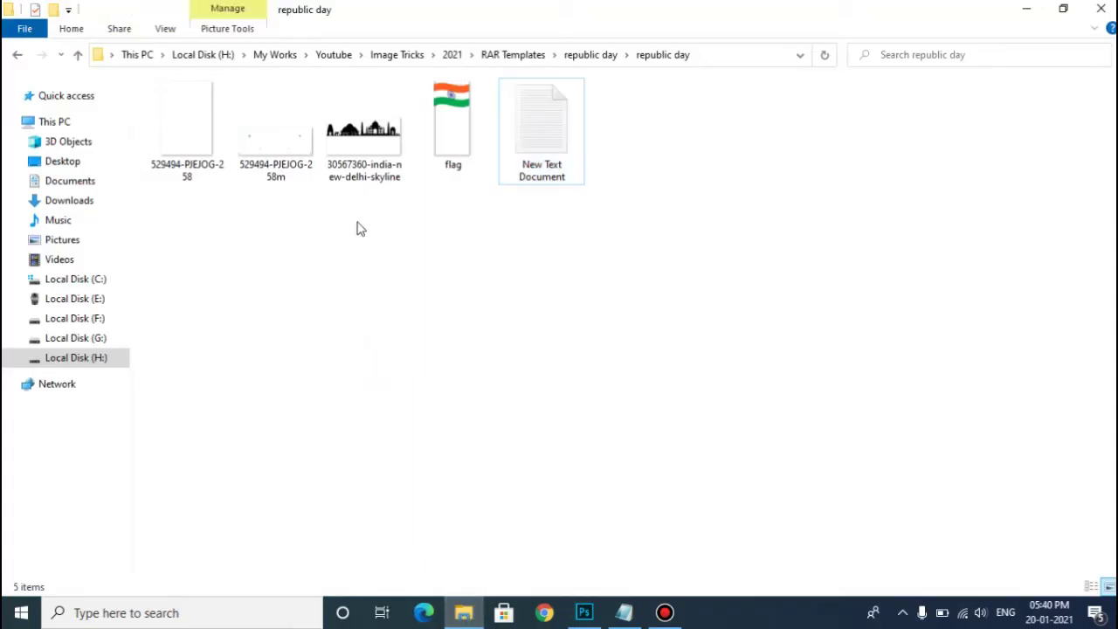
# - Place the Delhi skyline image, enlarge it proportionally, and move it lower
pyautogui.click(362, 149)
pyautogui.moveTo(430, 271)
pyautogui.mouseDown()
pyautogui.moveTo(550, 545)
pyautogui.moveTo(442, 323)
pyautogui.mouseUp()
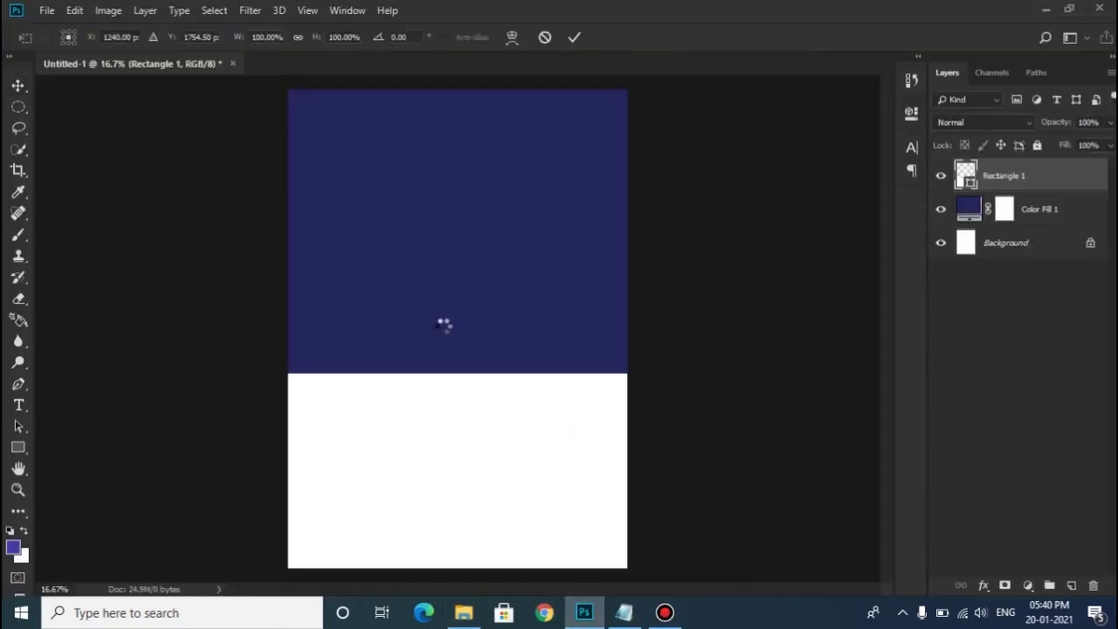
pyautogui.moveTo(548, 283); pyautogui.dragTo(597, 218)
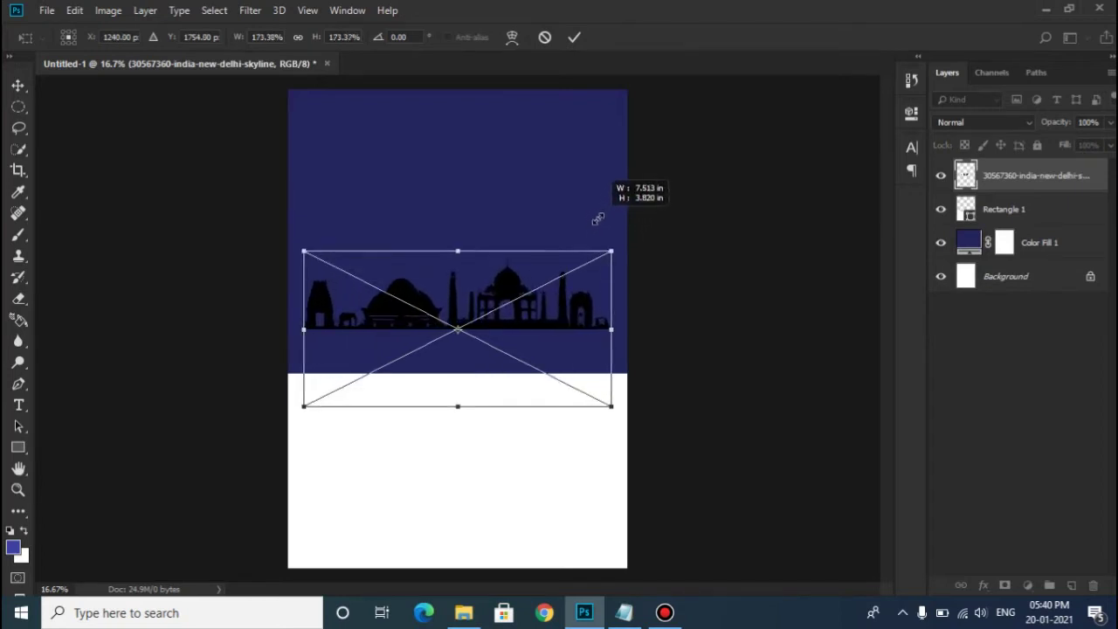
pyautogui.click(574, 38)
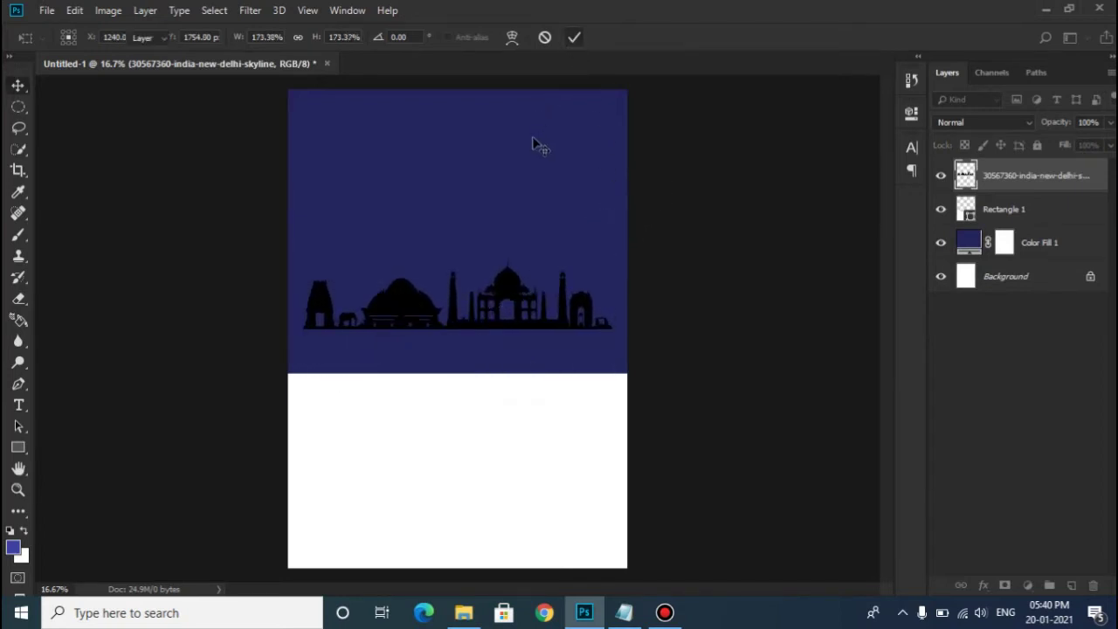
pyautogui.moveTo(499, 178); pyautogui.dragTo(496, 218)
# - Enlarge the skyline a bit more and rest its base on the white area's edge
pyautogui.hotkey('ctrl', 't')
pyautogui.moveTo(614, 289); pyautogui.dragTo(620, 283)
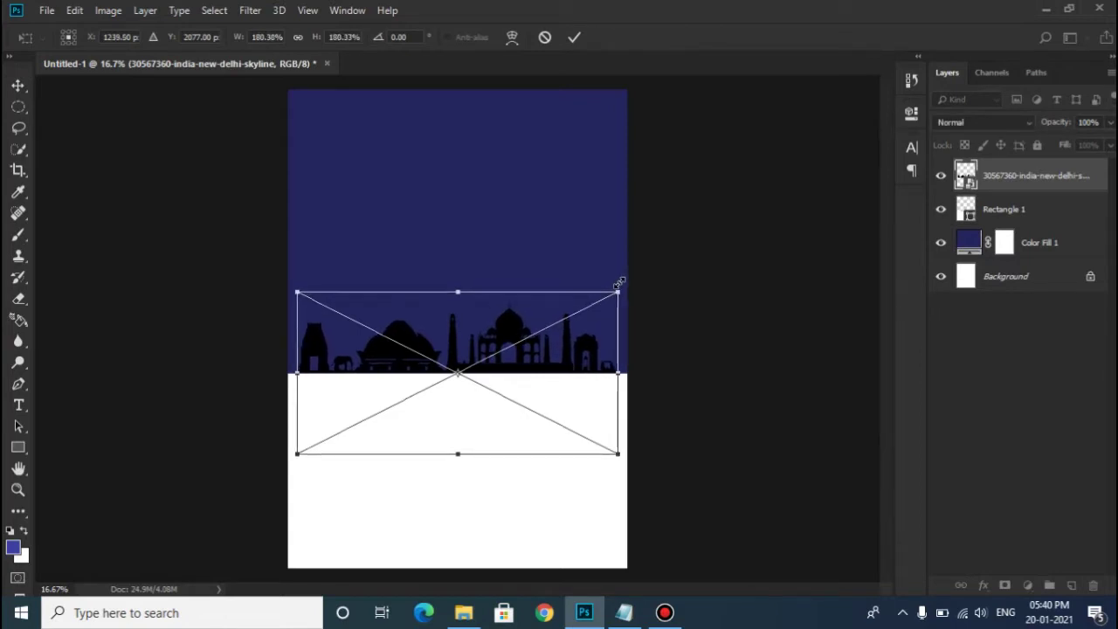
pyautogui.press('Return')
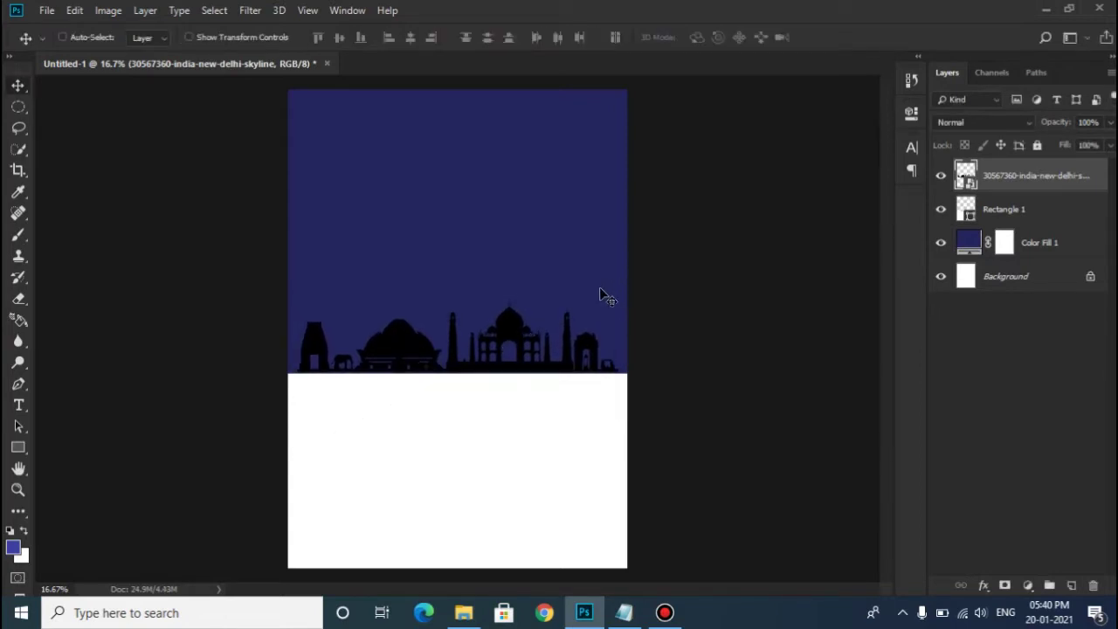
pyautogui.moveTo(600, 294); pyautogui.dragTo(599, 298)
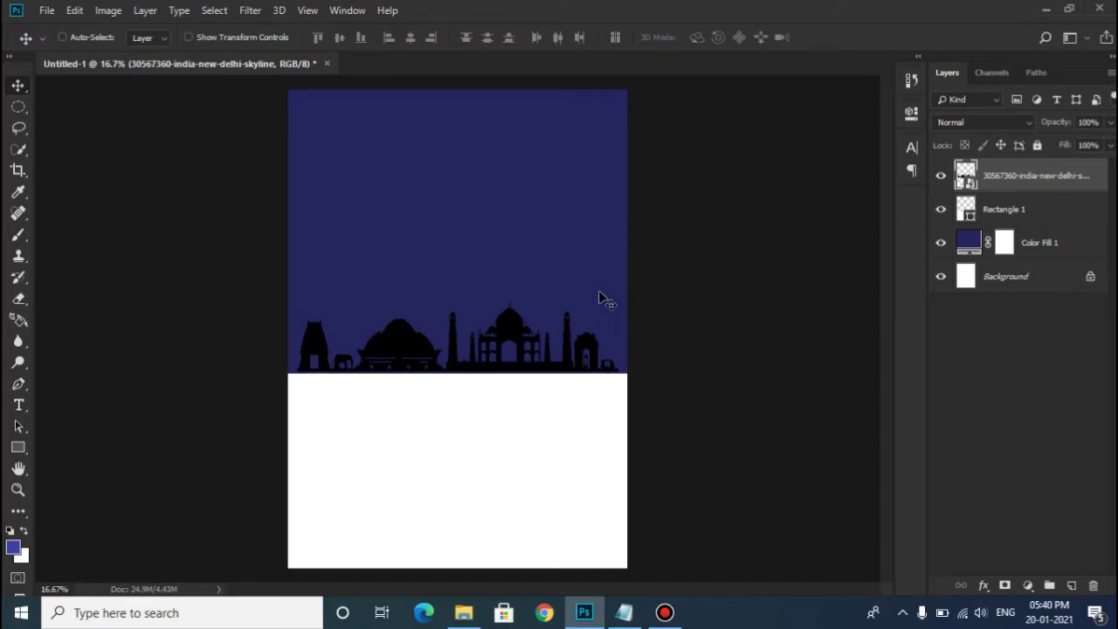
pyautogui.rightClick(1012, 193)
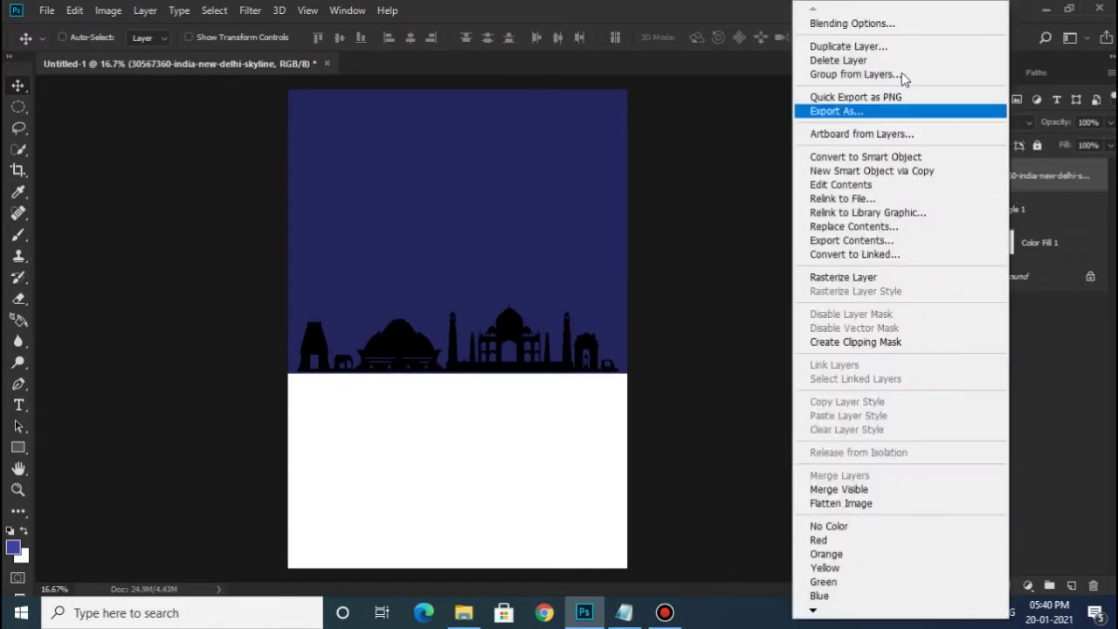
# - Give the skyline layer a deep navy (131431) Color Overlay layer style
pyautogui.click(904, 26)
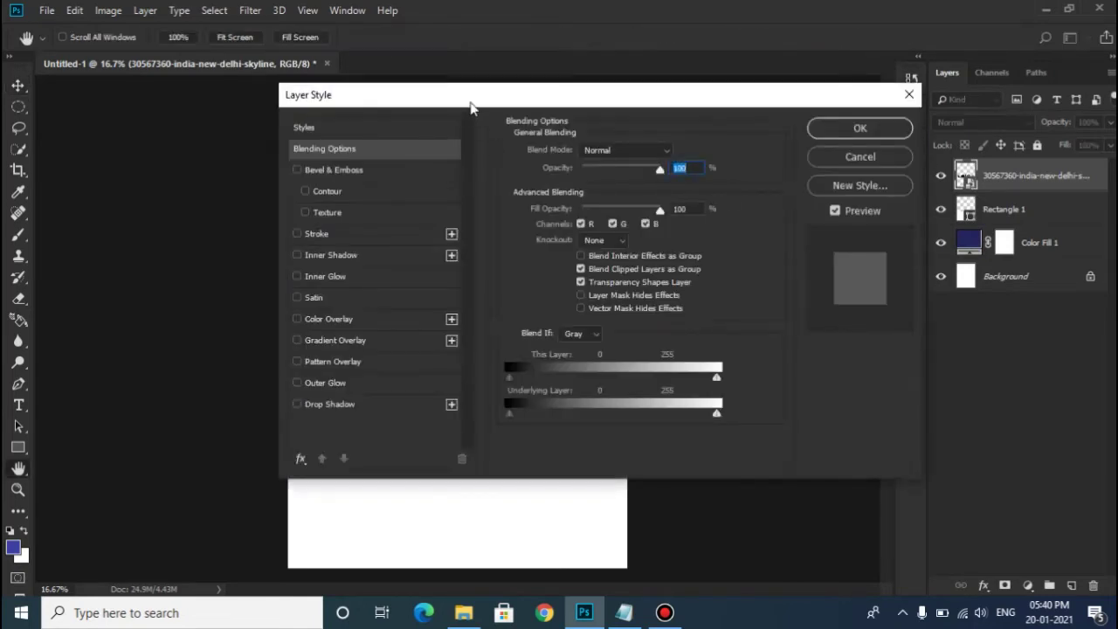
pyautogui.moveTo(472, 100); pyautogui.dragTo(615, 107)
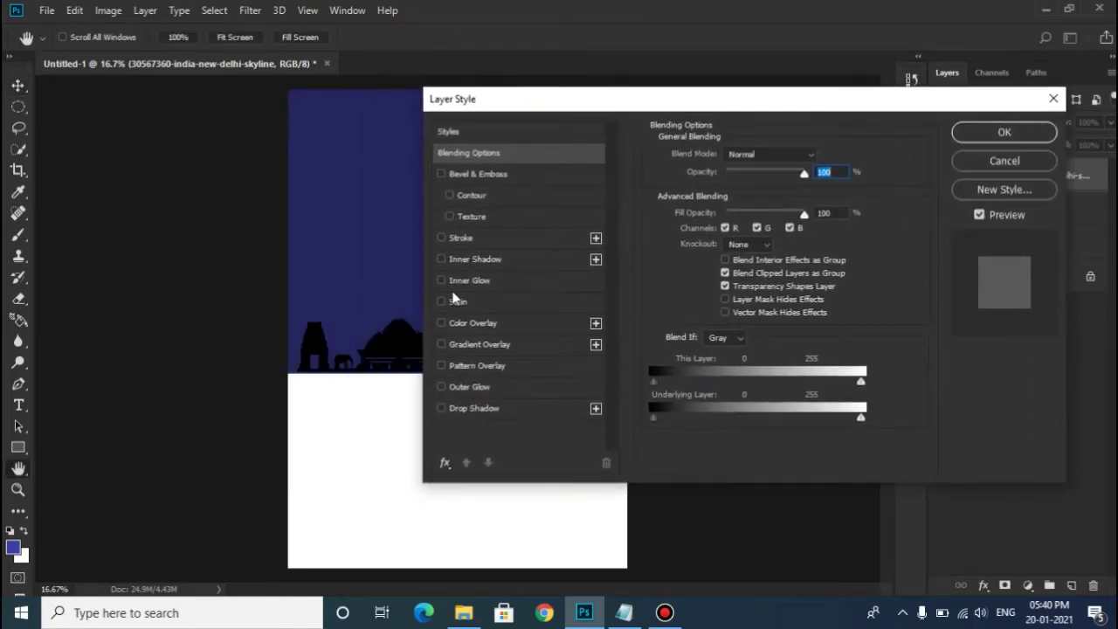
pyautogui.click(461, 322)
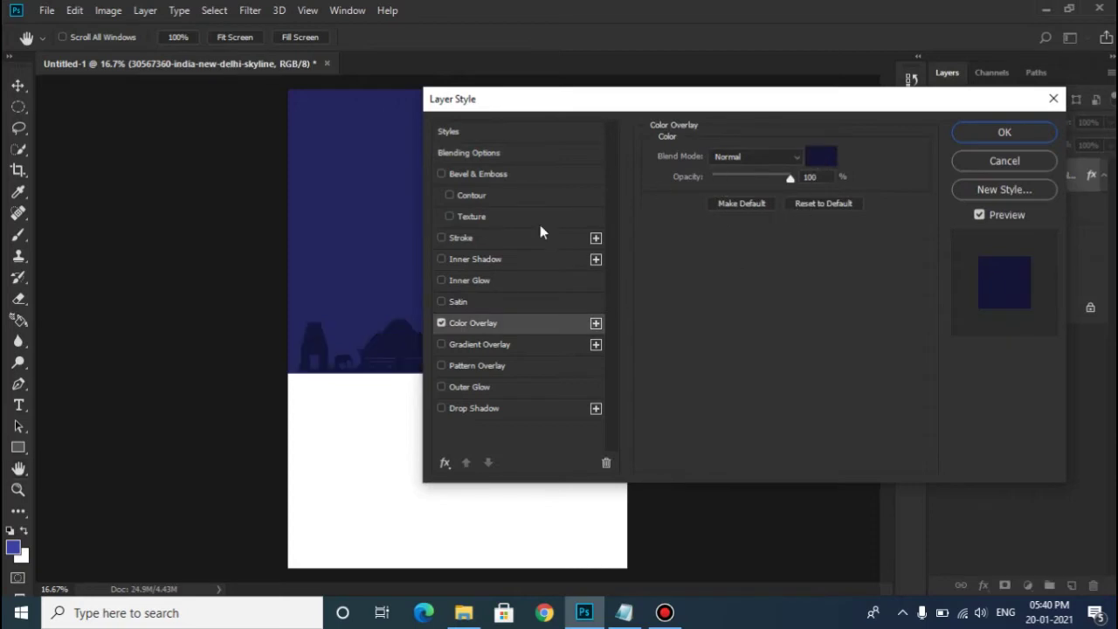
pyautogui.click(820, 156)
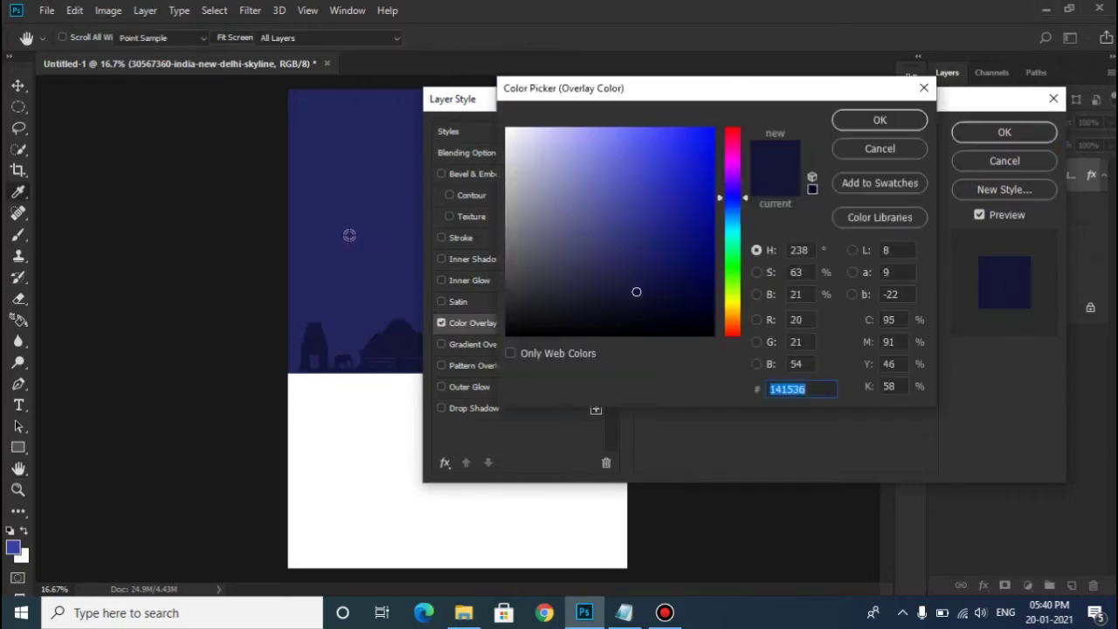
pyautogui.click(637, 286)
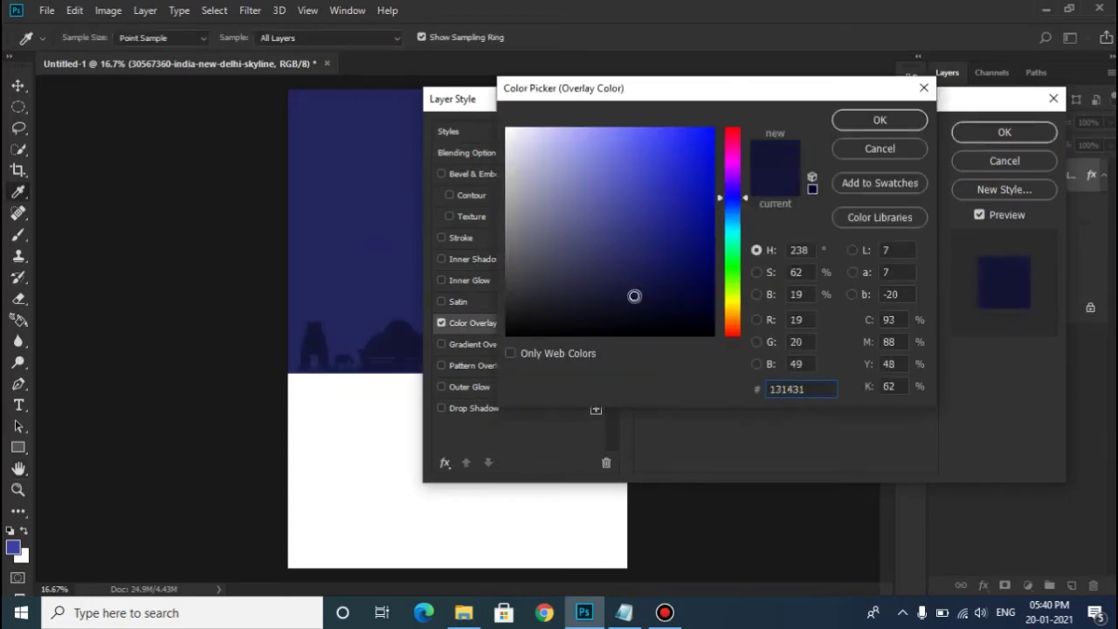
pyautogui.click(872, 127)
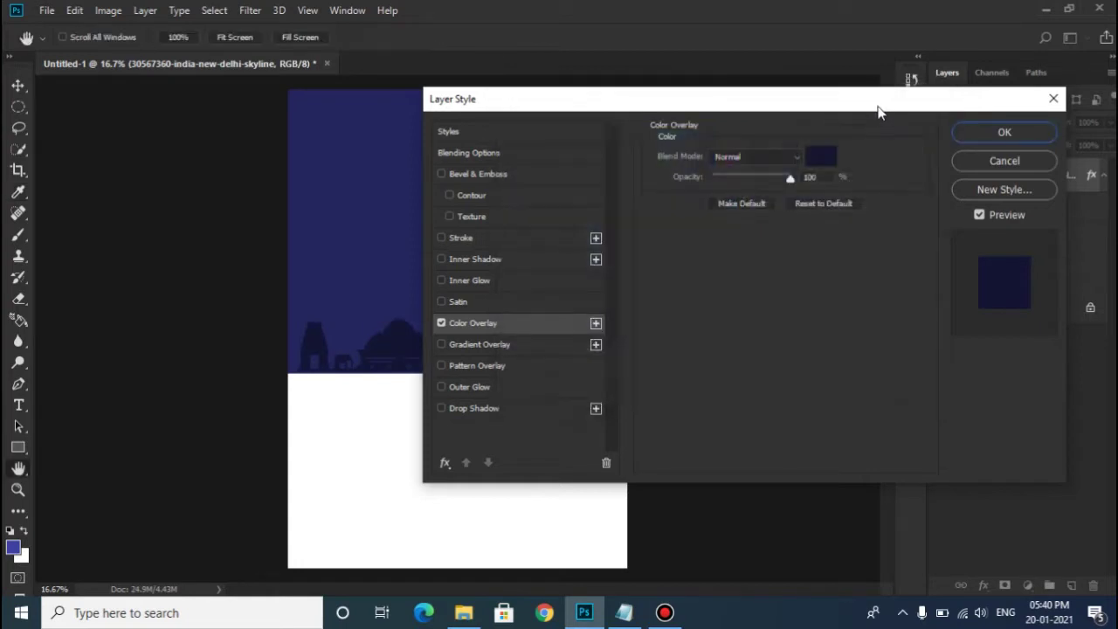
pyautogui.moveTo(880, 109); pyautogui.dragTo(695, 118)
pyautogui.click(796, 141)
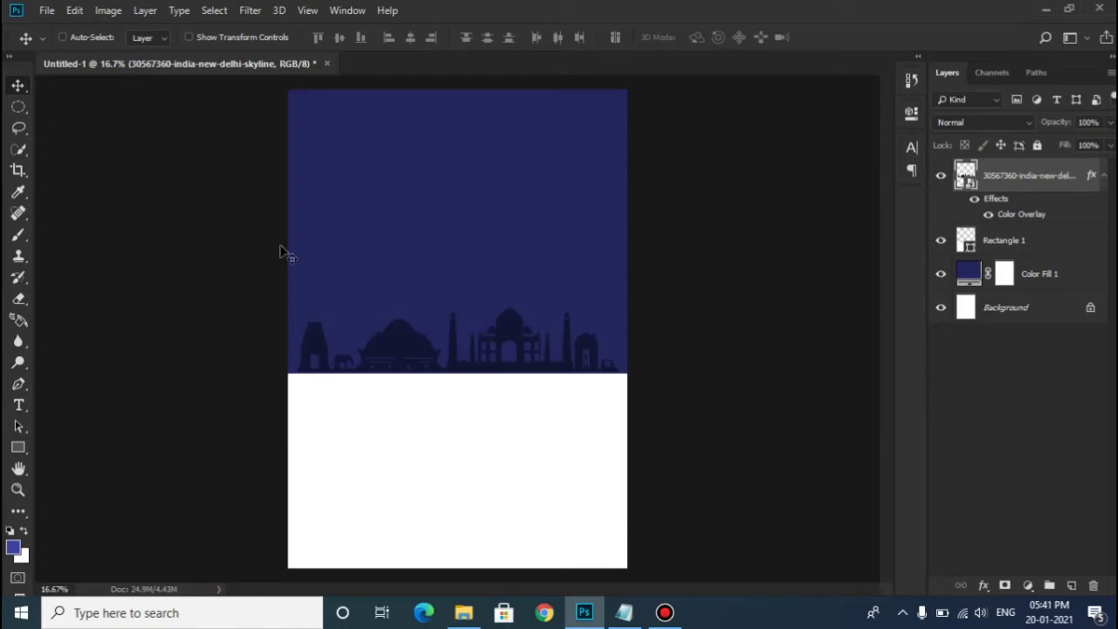
# - Place the first fireworks image, enlarge it, and move it over the left sky
pyautogui.click(461, 607)
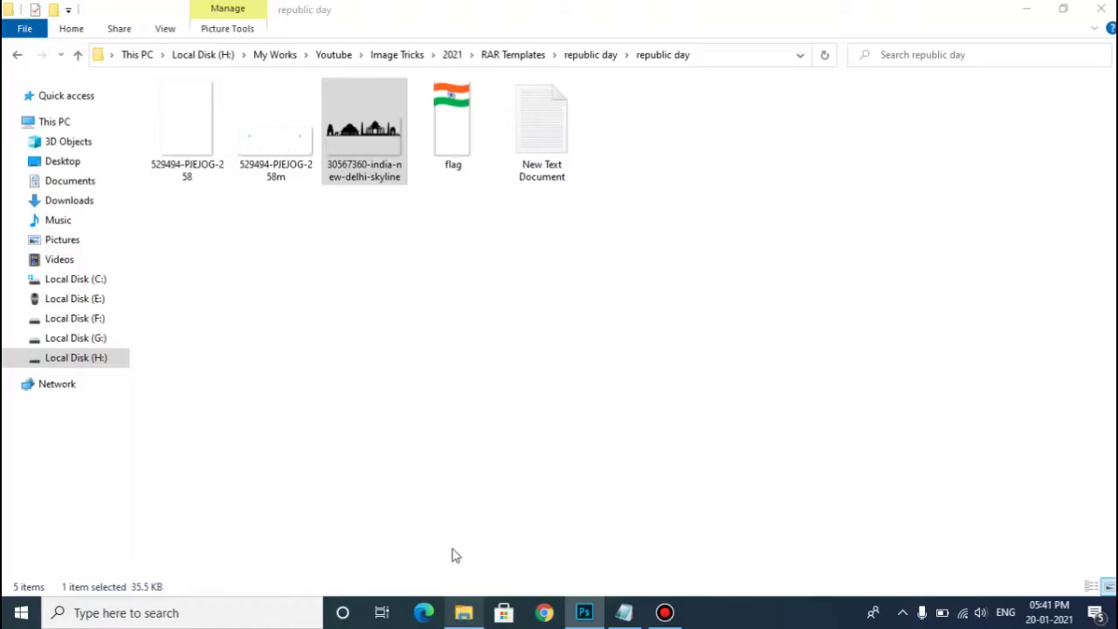
pyautogui.moveTo(187, 123)
pyautogui.mouseDown()
pyautogui.moveTo(585, 611)
pyautogui.moveTo(474, 412)
pyautogui.moveTo(355, 271)
pyautogui.mouseUp()
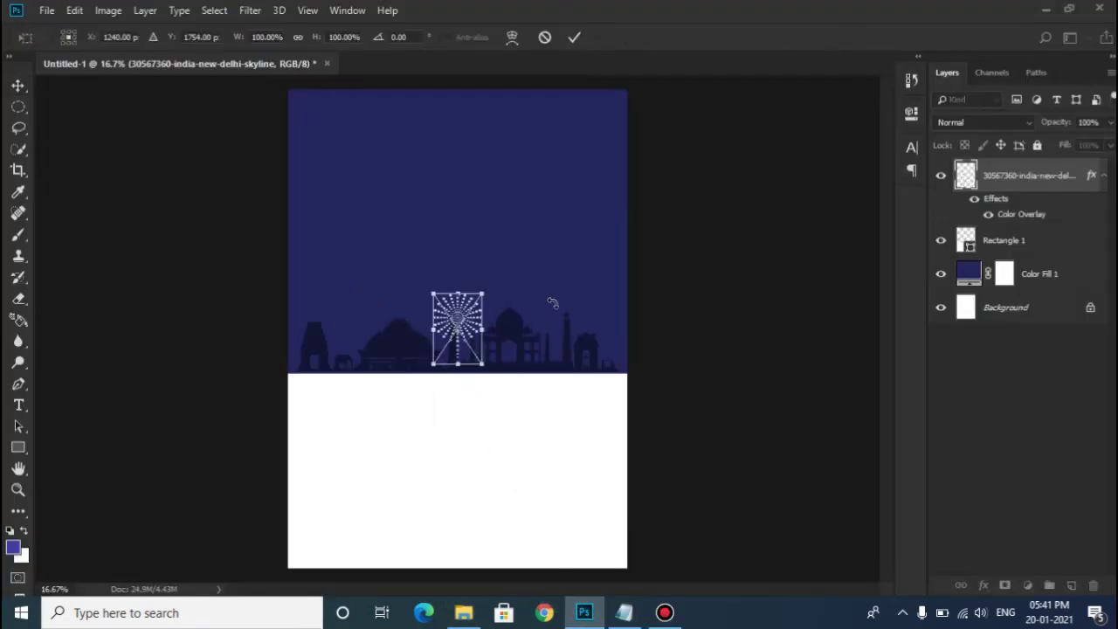
pyautogui.moveTo(487, 289)
pyautogui.mouseDown()
pyautogui.moveTo(510, 243)
pyautogui.moveTo(446, 216)
pyautogui.mouseUp()
pyautogui.press('Return')
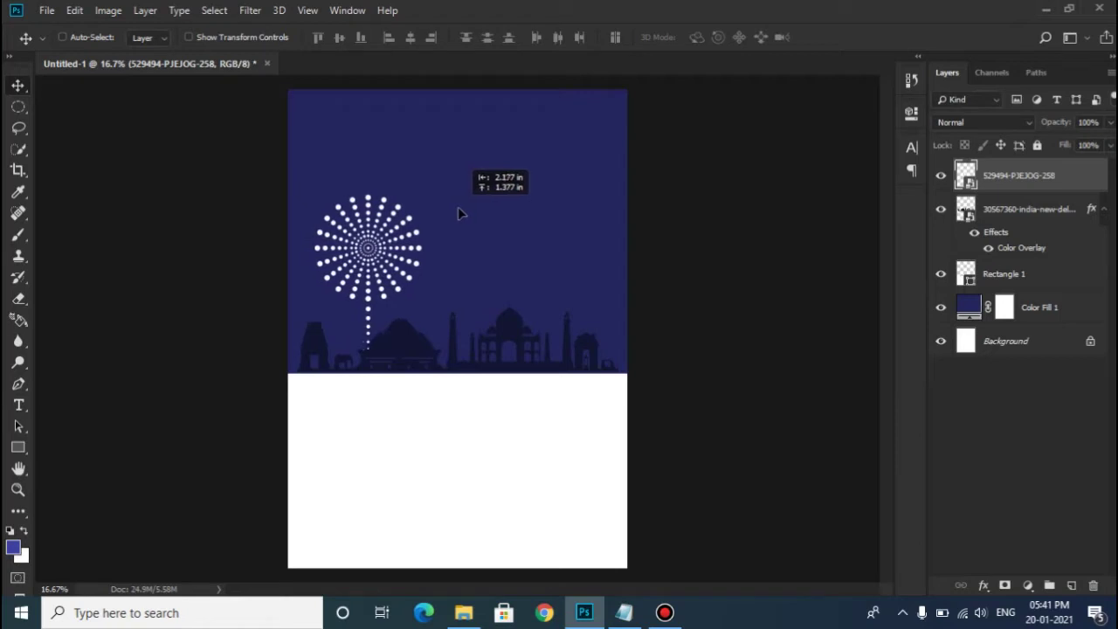
pyautogui.moveTo(445, 216); pyautogui.dragTo(463, 213)
# - Move the firework layer beneath the skyline, shrink it slightly, and adjust its position
pyautogui.moveTo(1057, 190); pyautogui.dragTo(1080, 251)
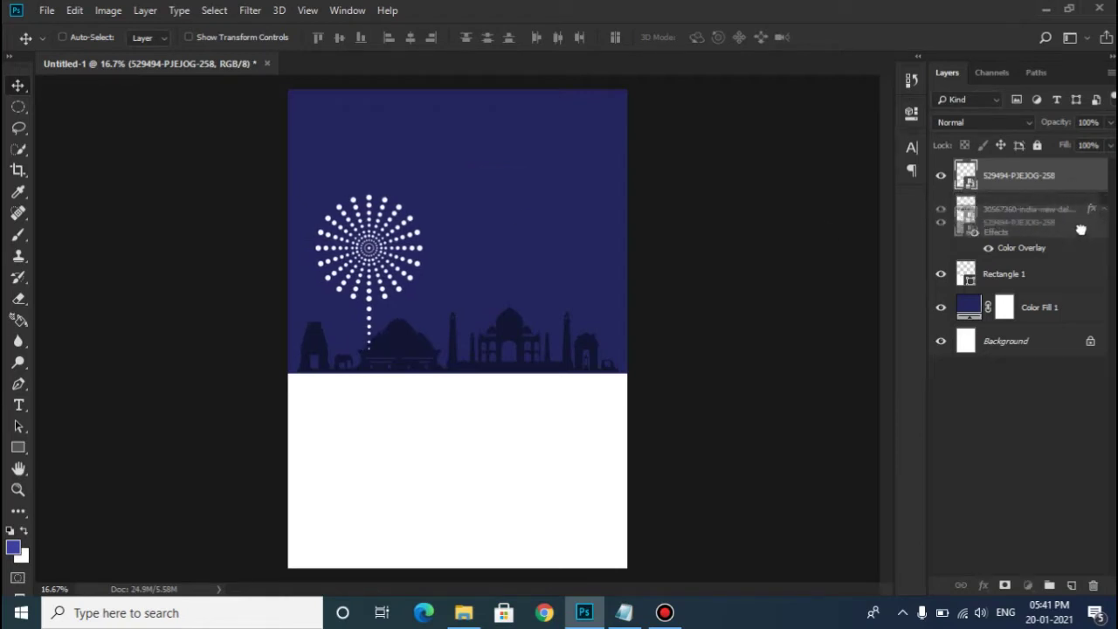
pyautogui.moveTo(357, 254); pyautogui.dragTo(347, 266)
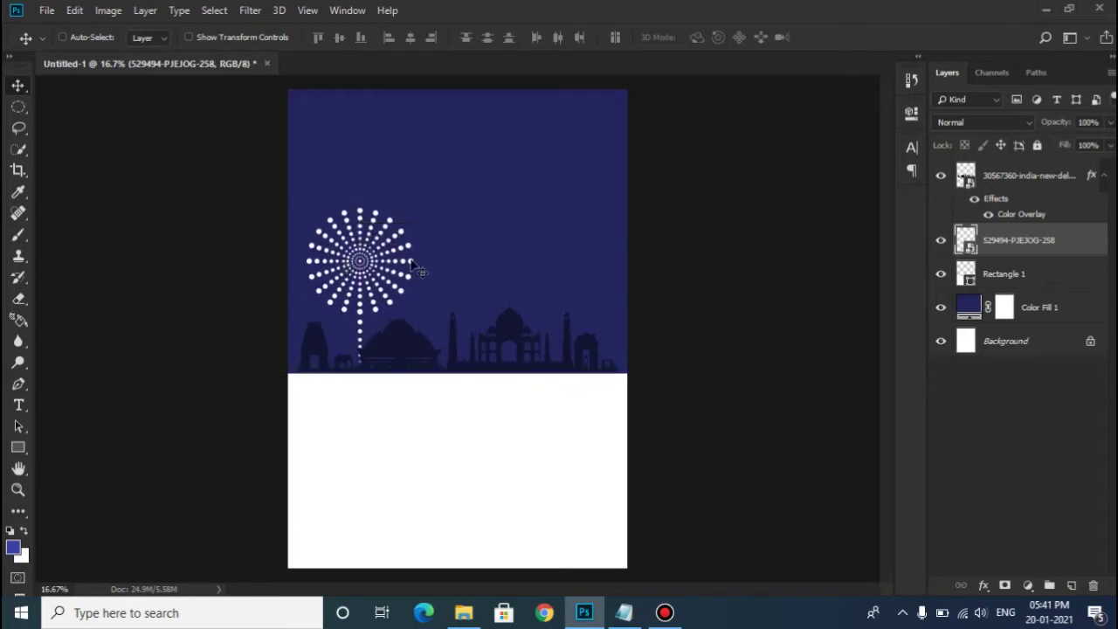
pyautogui.hotkey('ctrl', 't')
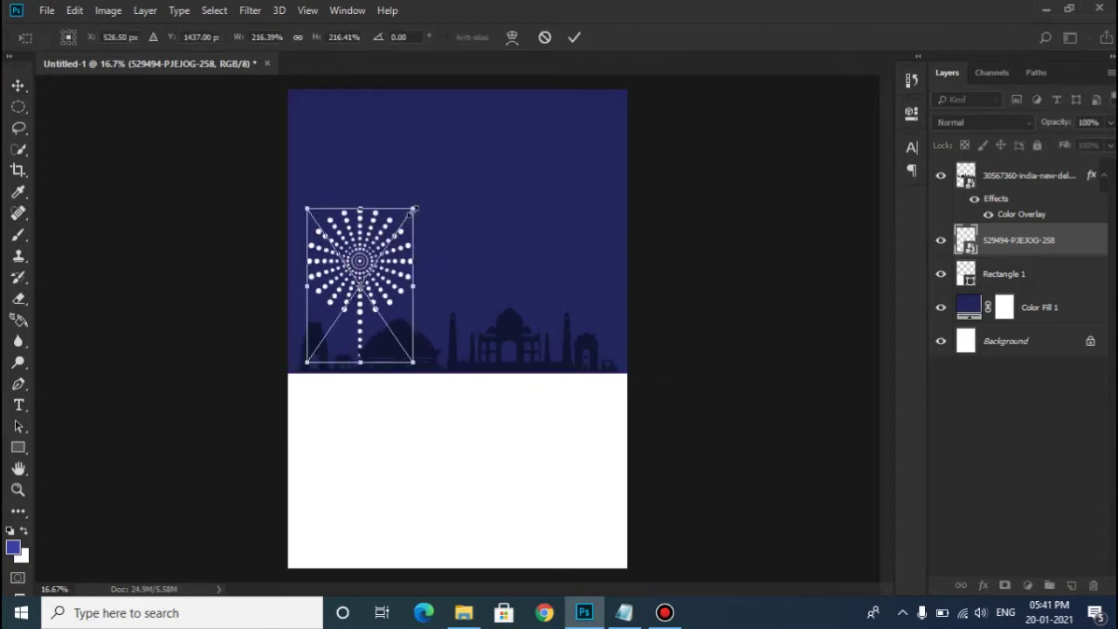
pyautogui.moveTo(413, 207); pyautogui.dragTo(405, 219)
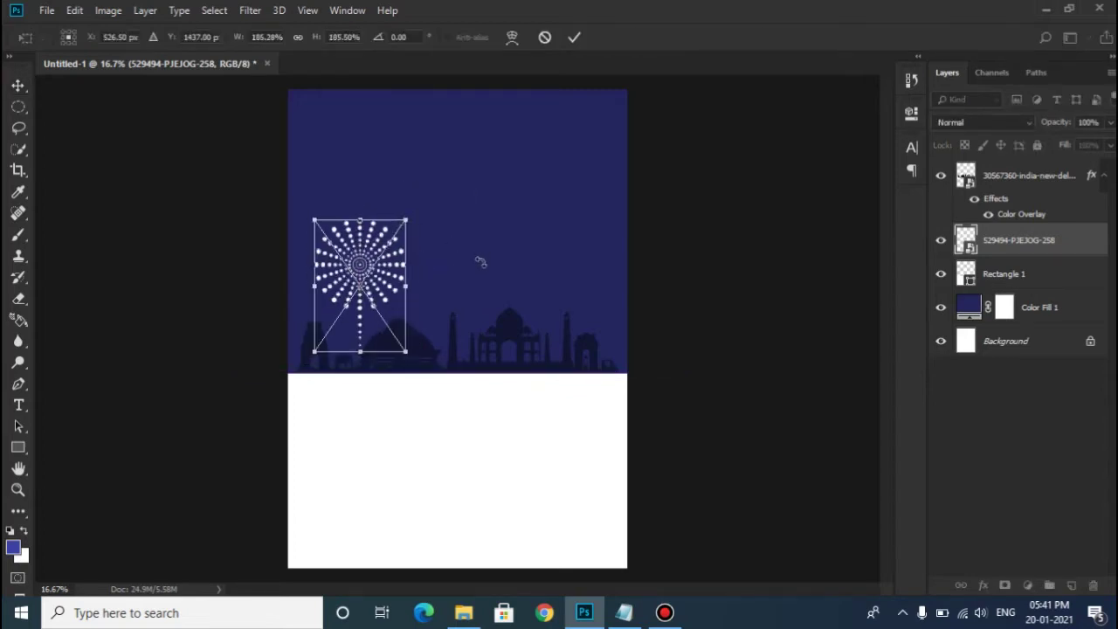
pyautogui.press('Return')
pyautogui.moveTo(407, 283); pyautogui.dragTo(404, 272)
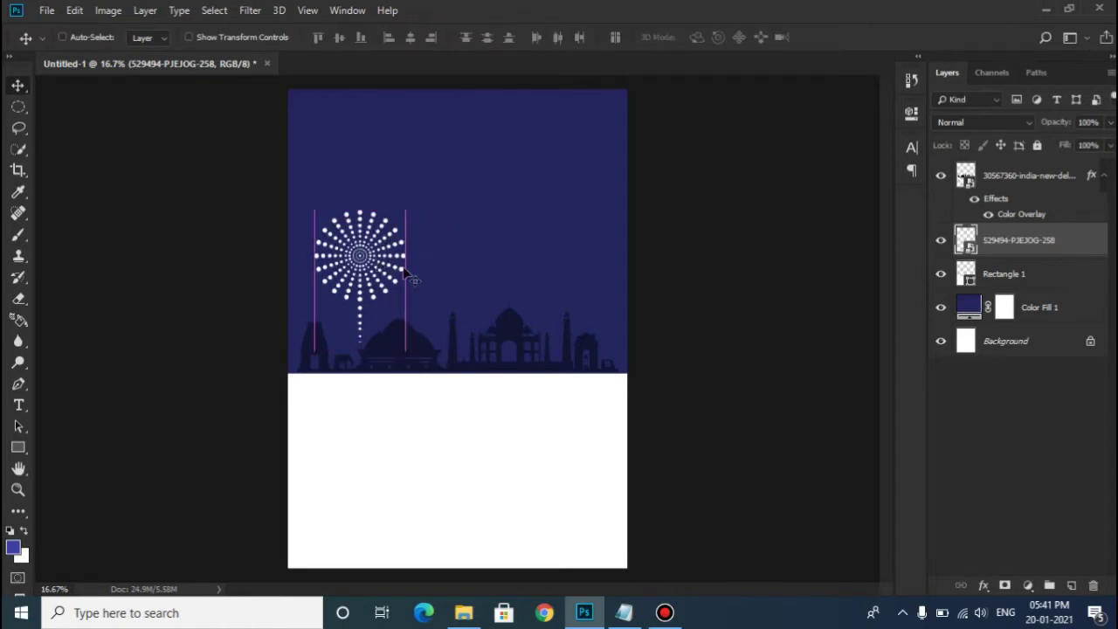
# - Rasterize the firework layer and place a duplicate on the right of the sky
pyautogui.rightClick(1080, 251)
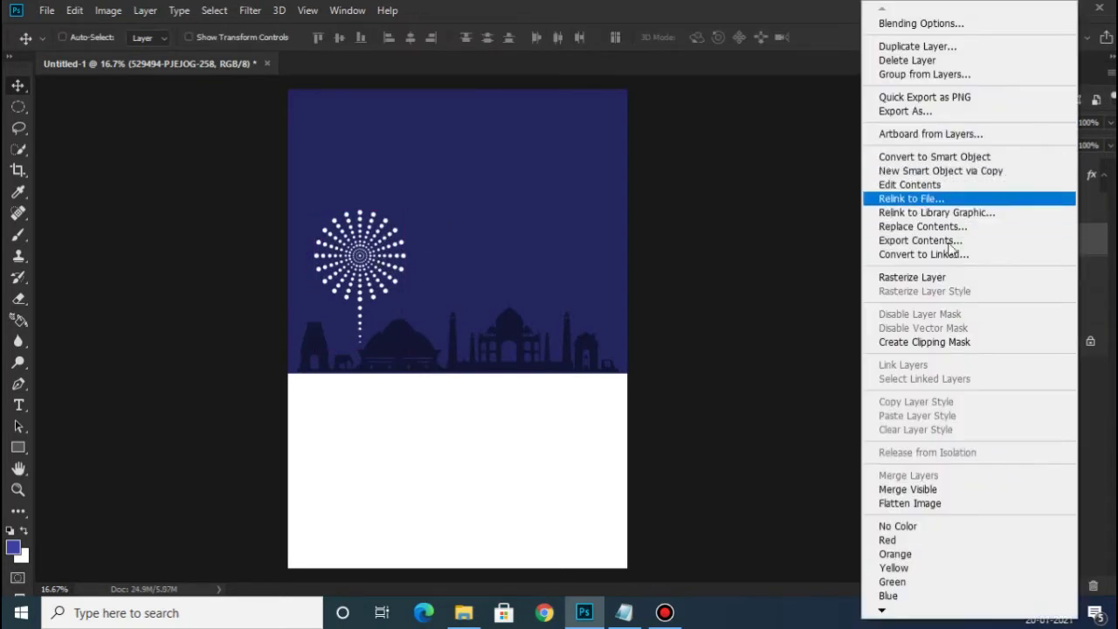
pyautogui.click(916, 276)
pyautogui.hotkey('ctrl', 'j')
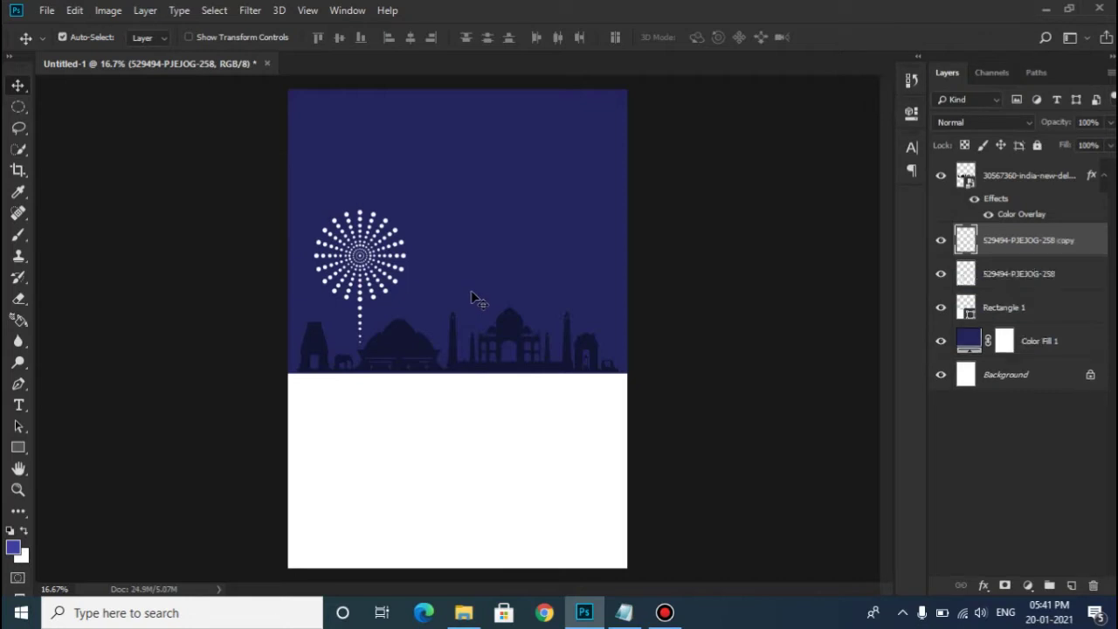
pyautogui.moveTo(443, 275)
pyautogui.mouseDown()
pyautogui.moveTo(566, 278)
pyautogui.moveTo(515, 218)
pyautogui.mouseUp()
# - Add a third firework copy shrunk to about 45% near the top centre
pyautogui.hotkey('ctrl', 'j')
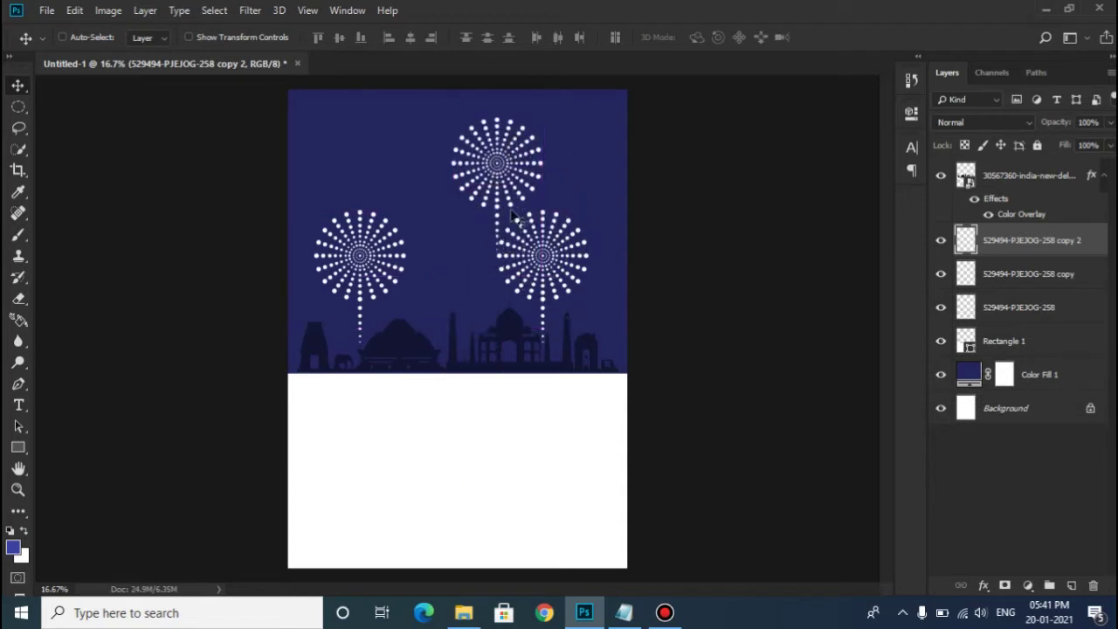
pyautogui.hotkey('ctrl', 't')
pyautogui.moveTo(530, 130); pyautogui.dragTo(507, 144)
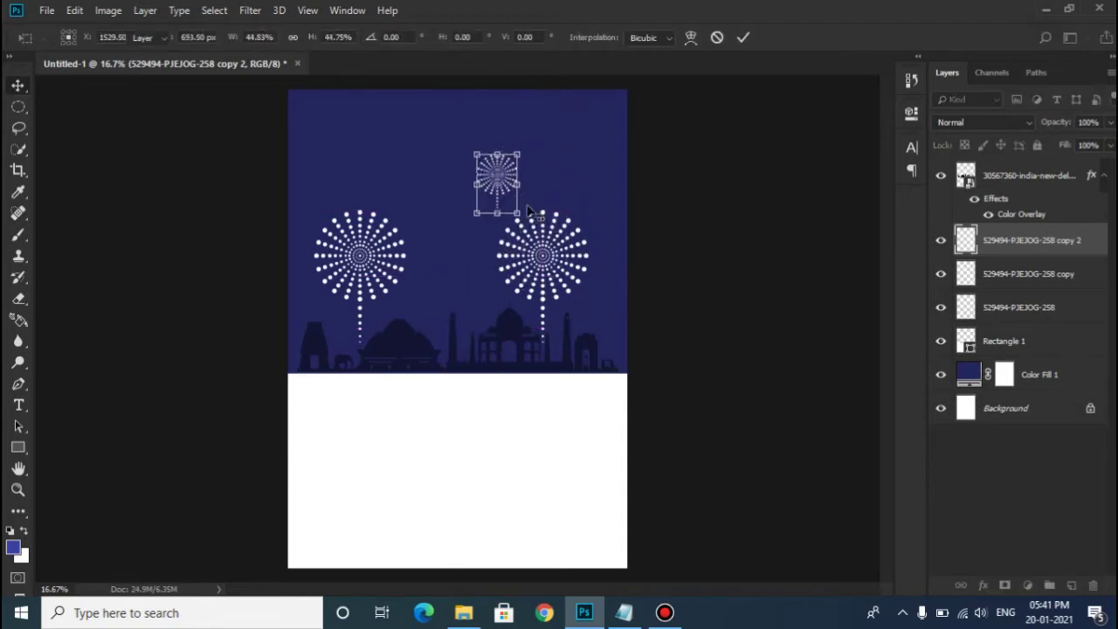
pyautogui.press('Return')
pyautogui.moveTo(511, 187); pyautogui.dragTo(511, 173)
pyautogui.keyDown('ctrl'); pyautogui.click(965, 243); pyautogui.keyUp('ctrl')
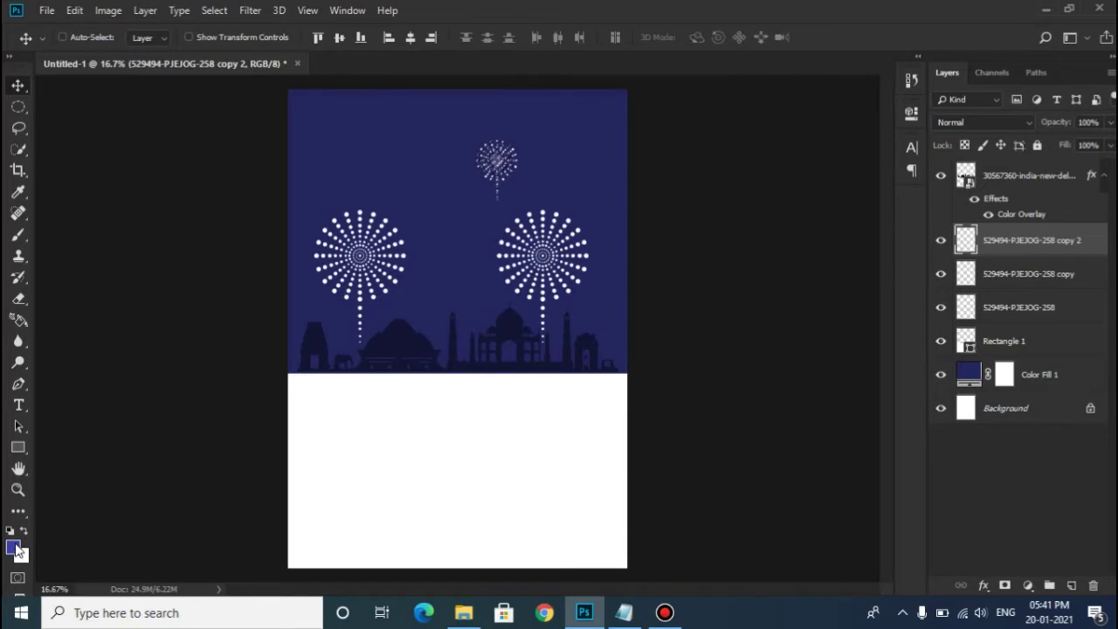
# - Set the foreground colour to gold #ffc000 for the small firework
pyautogui.click(14, 550)
pyautogui.moveTo(732, 325); pyautogui.dragTo(732, 316)
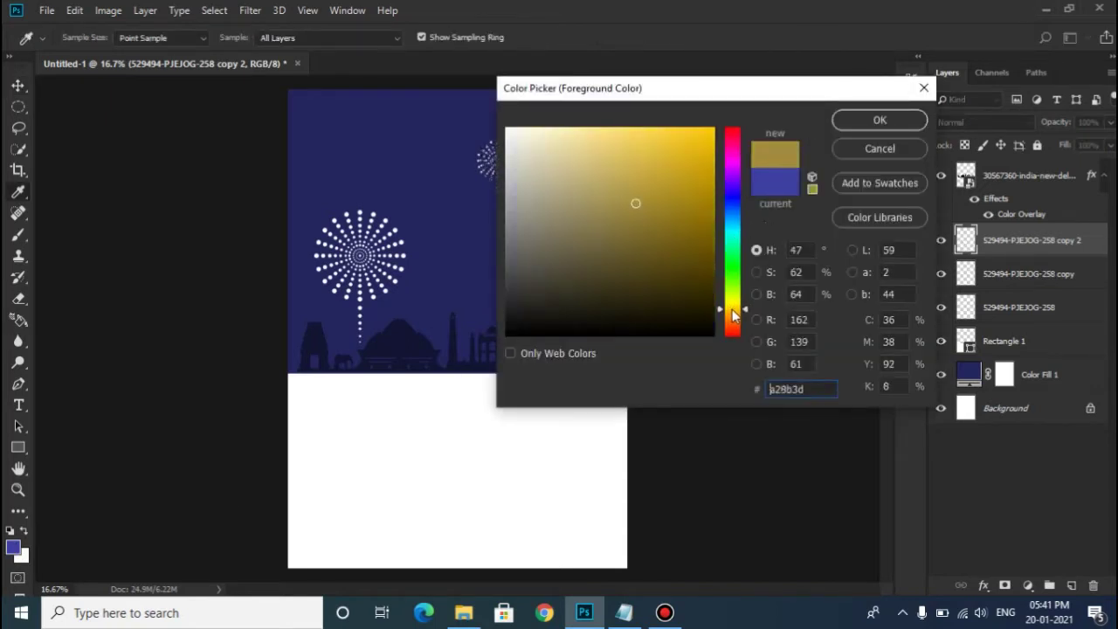
pyautogui.write('ffc000')
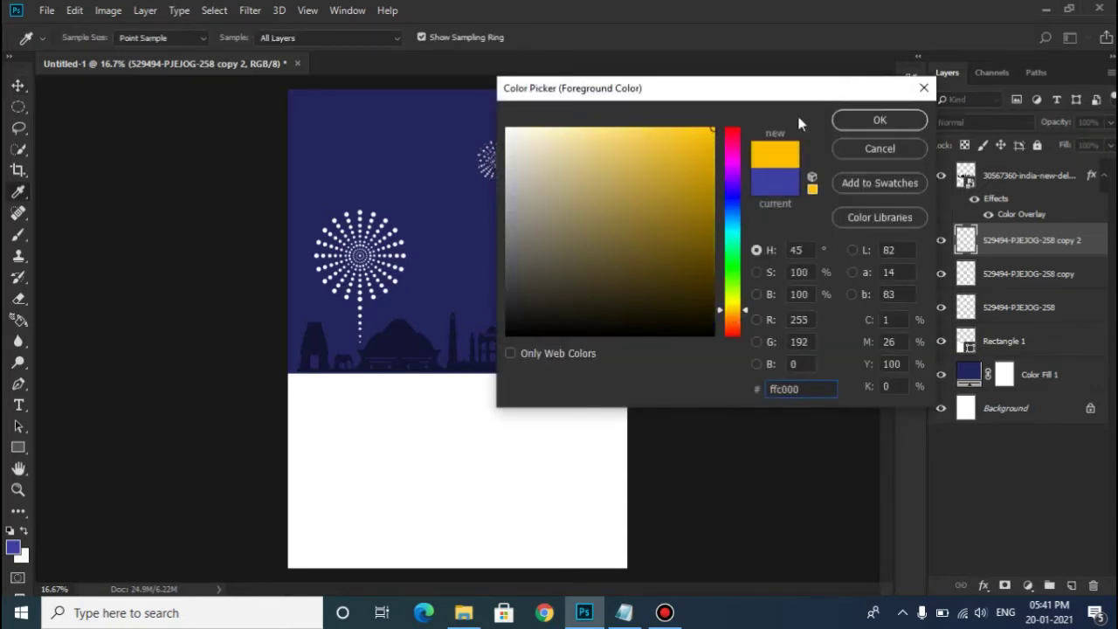
pyautogui.click(852, 120)
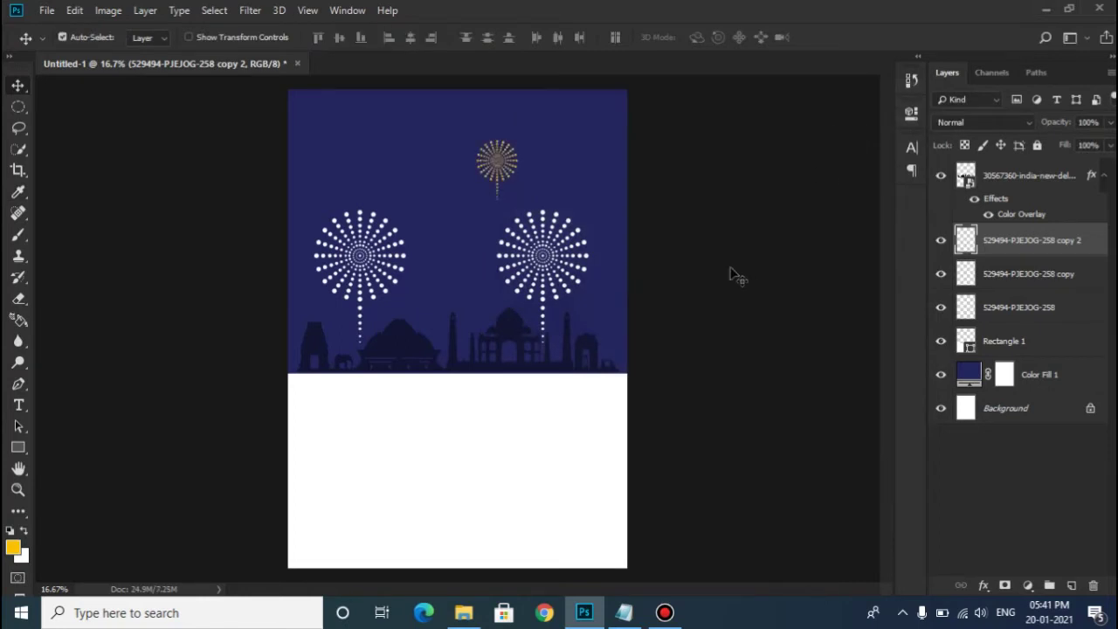
# - Duplicate the gold firework and centre one above each white firework
pyautogui.moveTo(517, 185); pyautogui.dragTo(426, 185)
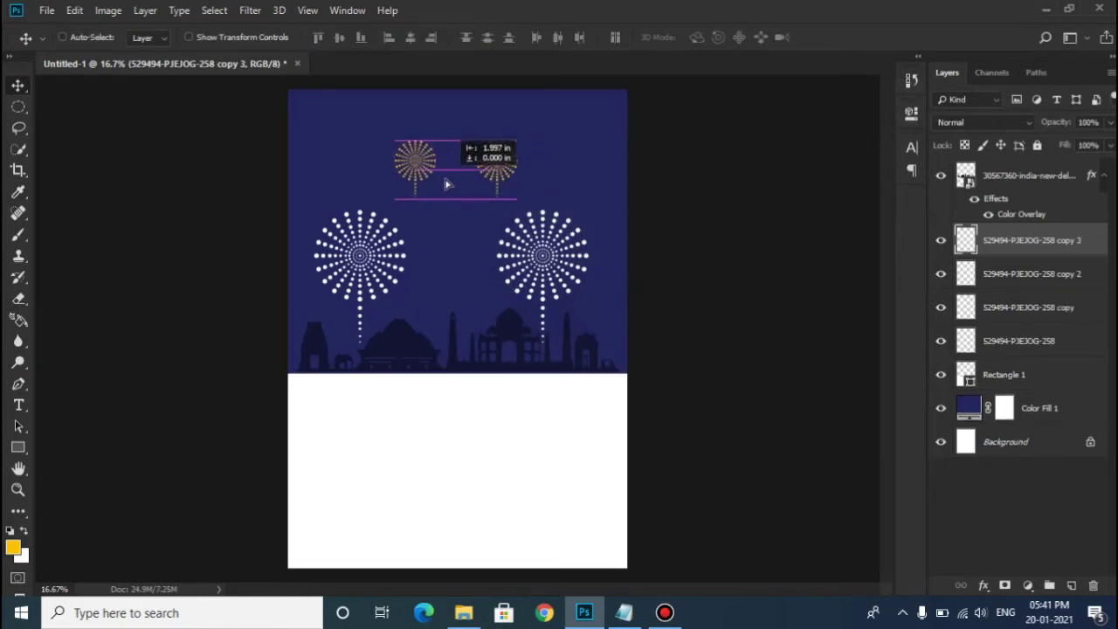
pyautogui.moveTo(426, 185); pyautogui.dragTo(380, 185)
pyautogui.click(1045, 278)
pyautogui.moveTo(507, 201); pyautogui.dragTo(579, 172)
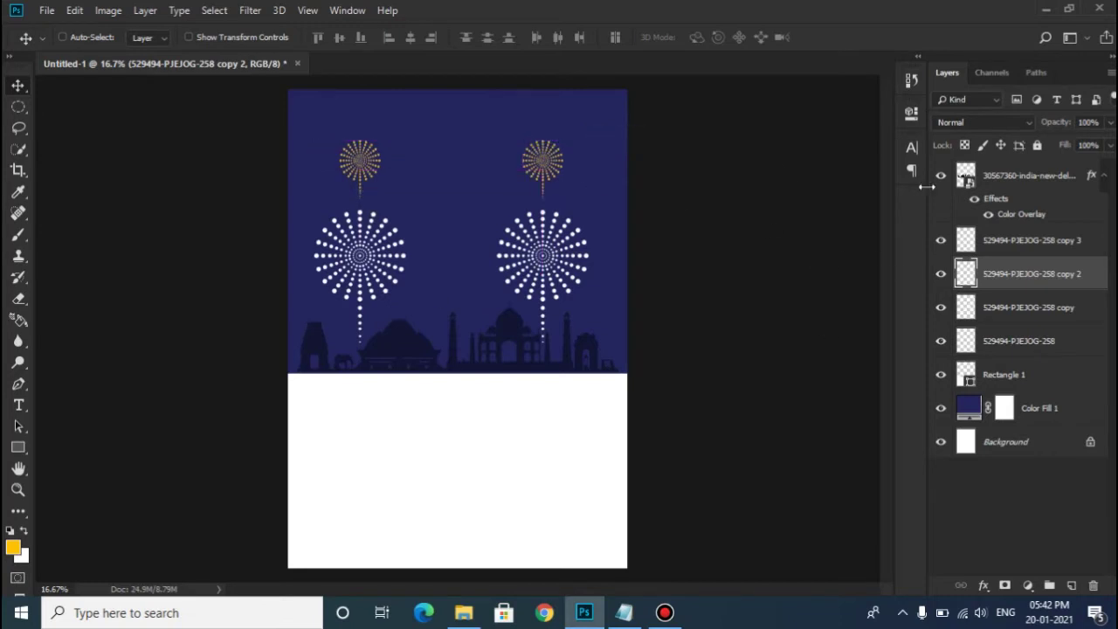
pyautogui.hotkey('alt', '[')
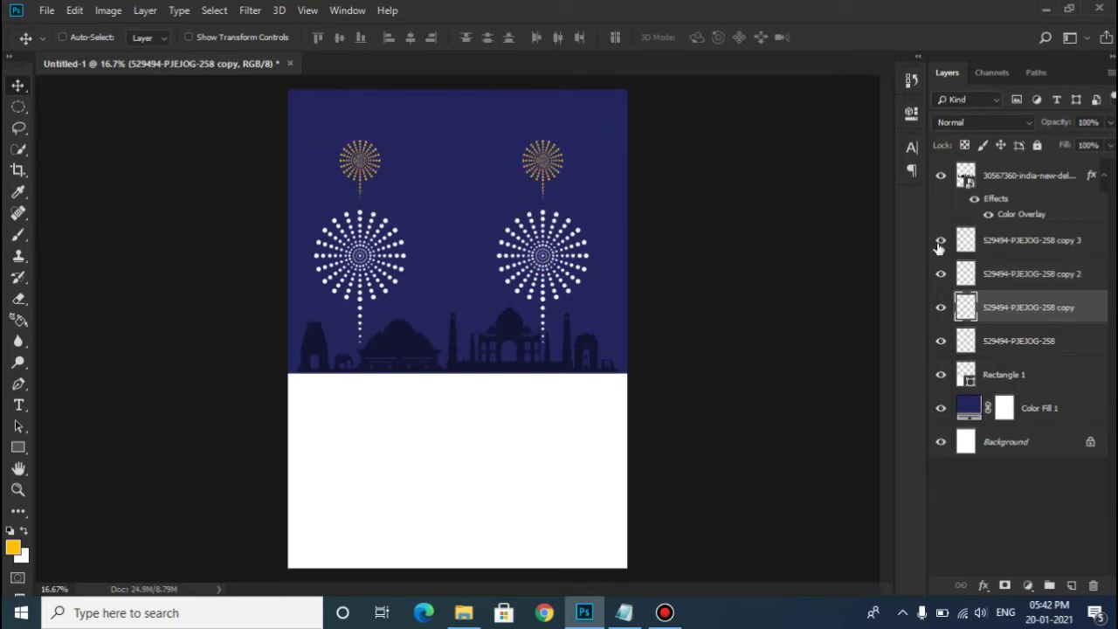
pyautogui.click(1018, 274)
pyautogui.moveTo(574, 146); pyautogui.dragTo(565, 148)
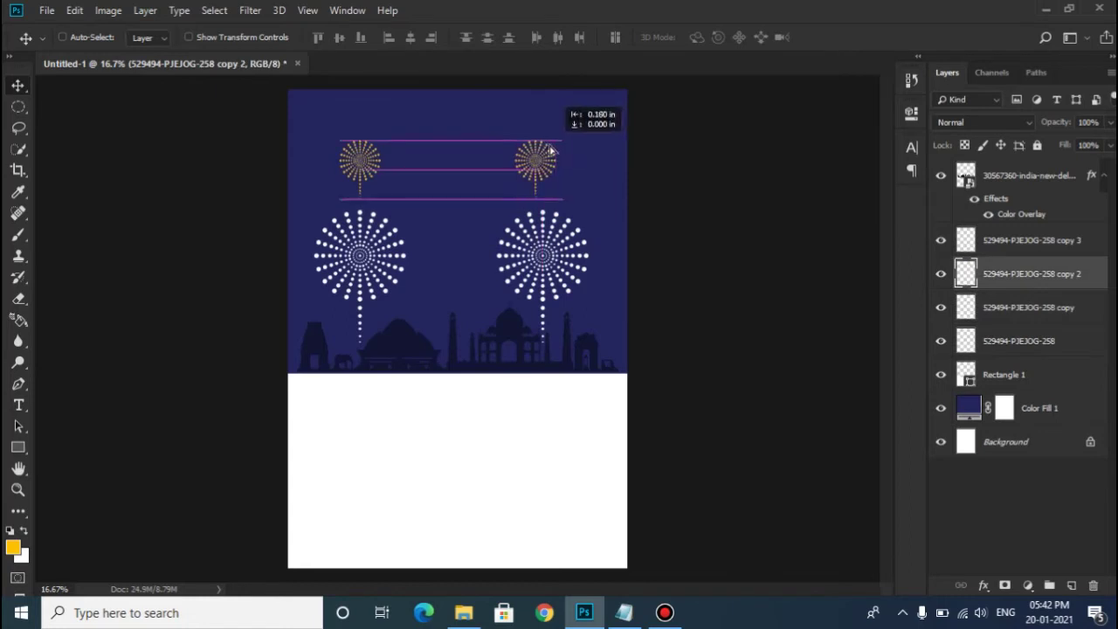
pyautogui.click(1074, 247)
pyautogui.moveTo(441, 148); pyautogui.dragTo(448, 149)
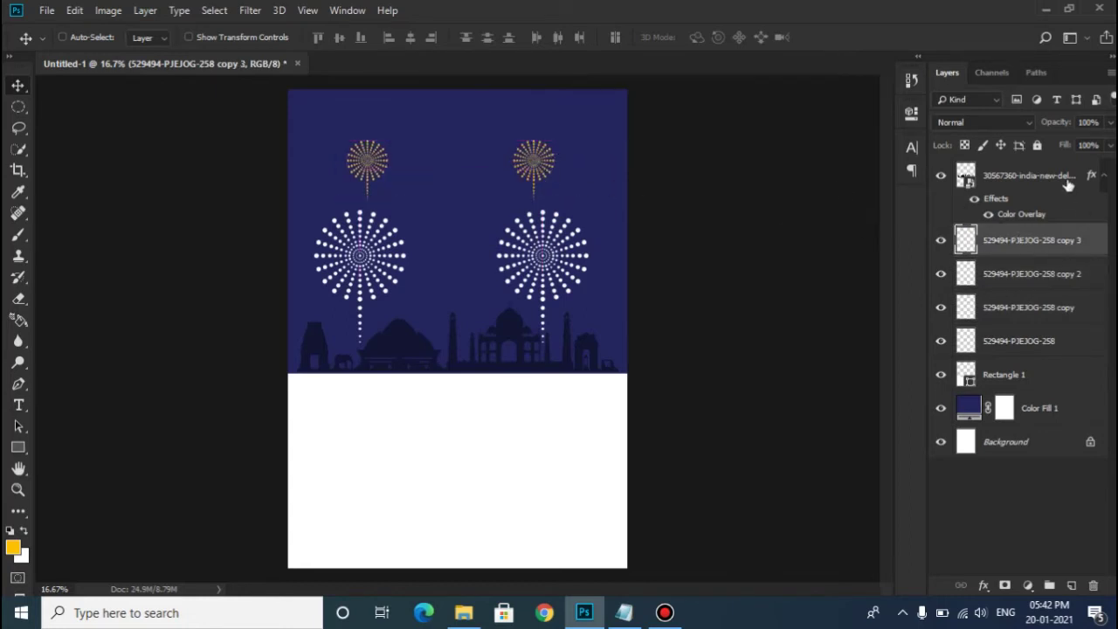
# - Select the original firework layer and drag the sparkle image over from the folder
pyautogui.click(1034, 186)
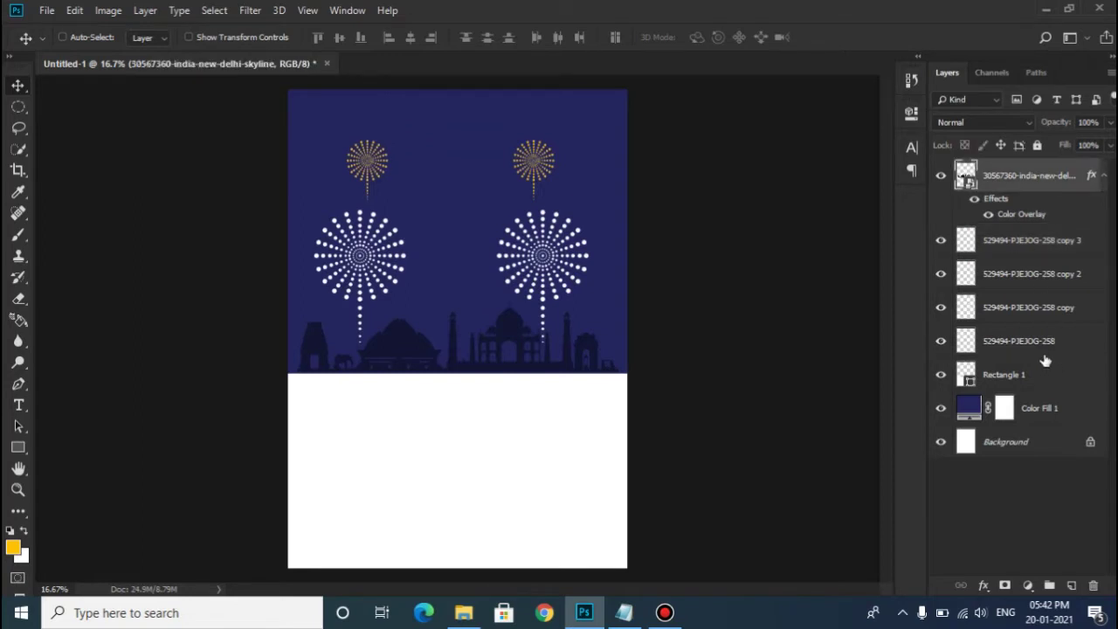
pyautogui.click(1047, 344)
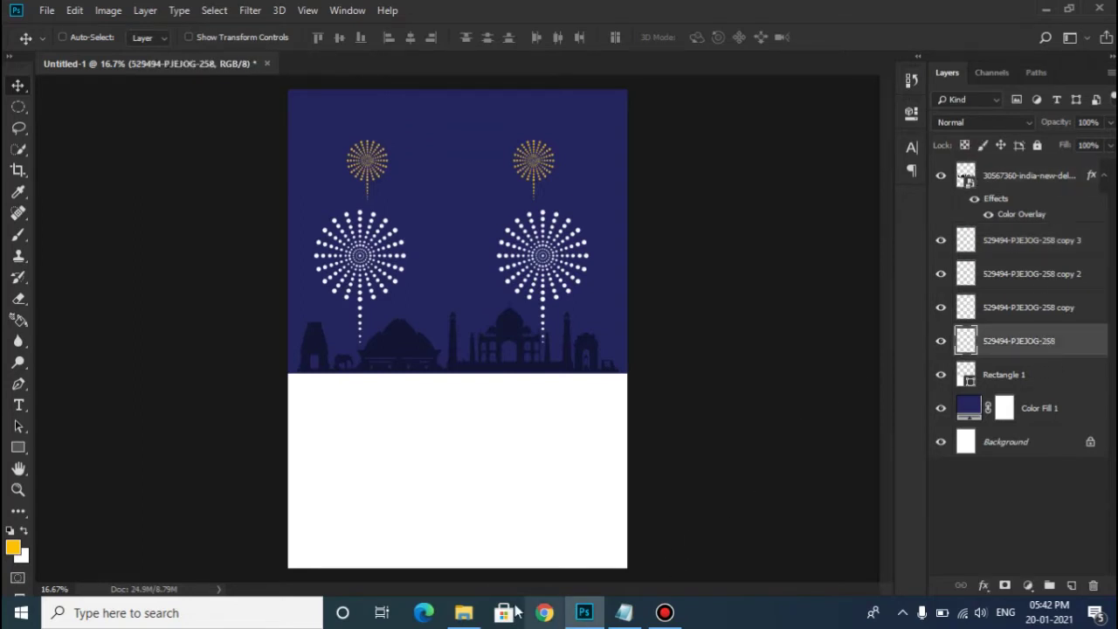
pyautogui.click(464, 613)
pyautogui.moveTo(275, 131); pyautogui.dragTo(593, 616)
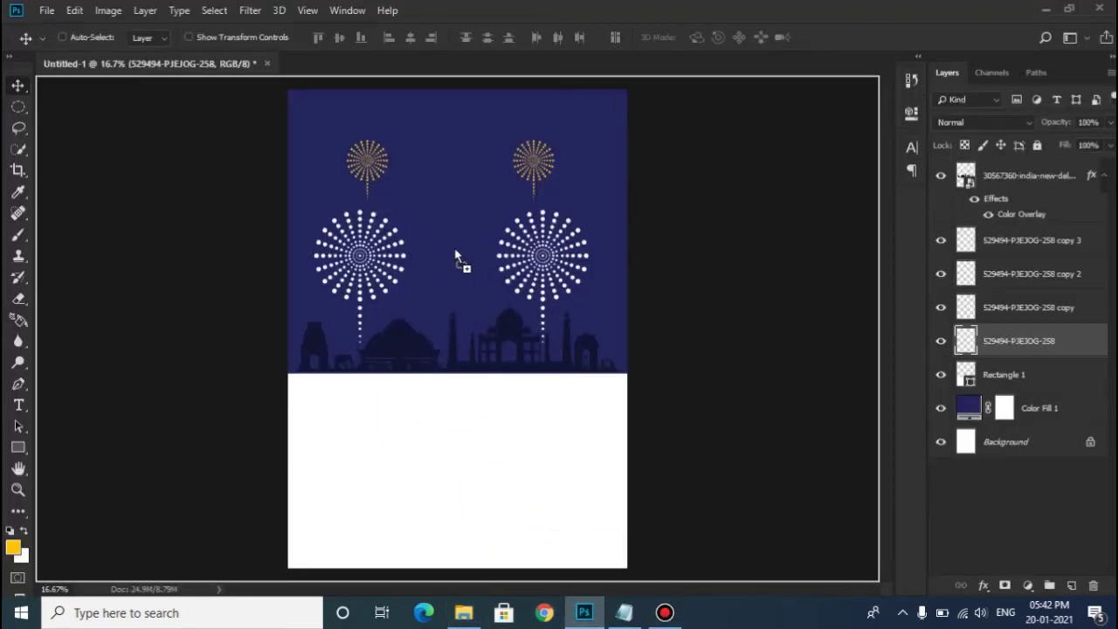
# - Drop the sparkle image onto the poster, scale it to about 125%, and move it up
pyautogui.moveTo(593, 616); pyautogui.dragTo(449, 246)
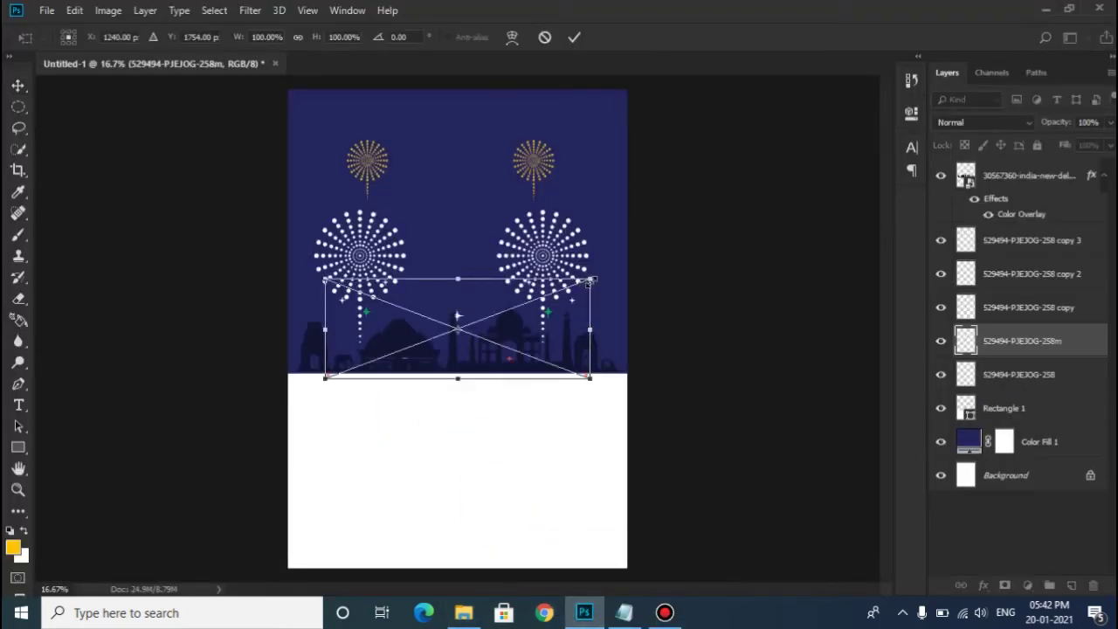
pyautogui.moveTo(593, 280); pyautogui.dragTo(620, 245)
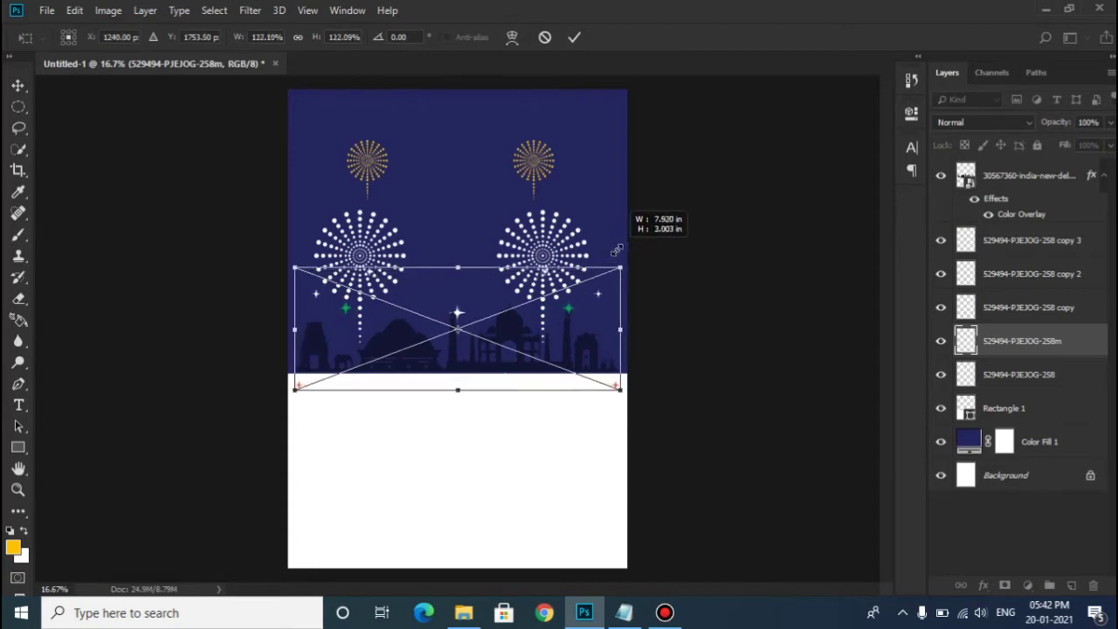
pyautogui.moveTo(620, 245); pyautogui.dragTo(620, 243)
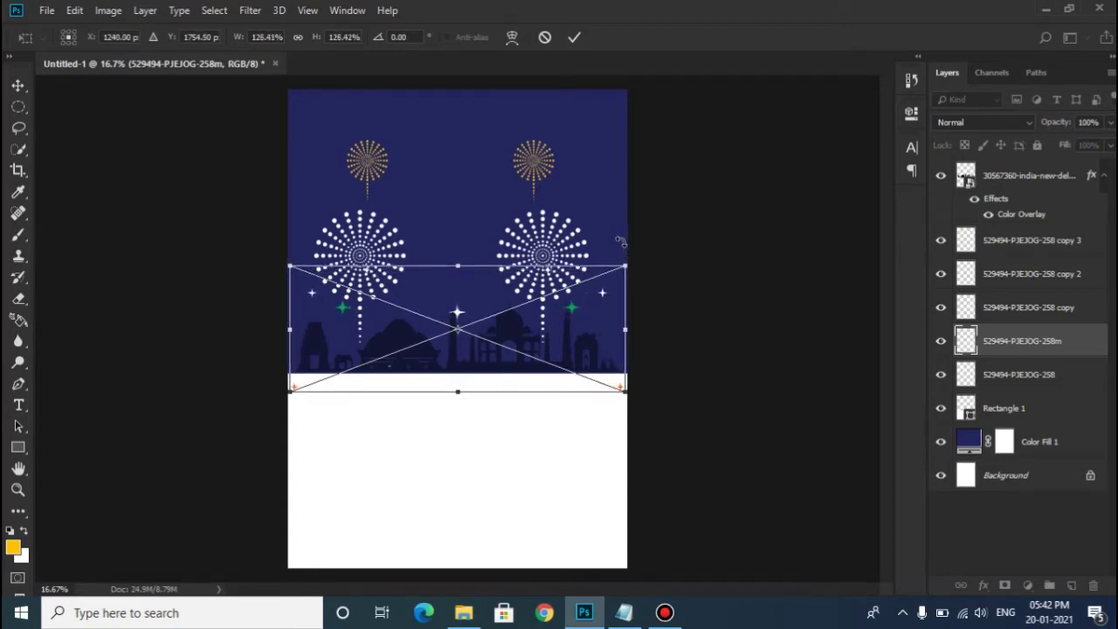
pyautogui.press('Return')
pyautogui.moveTo(464, 308)
pyautogui.mouseDown()
pyautogui.moveTo(462, 150)
pyautogui.moveTo(464, 215)
pyautogui.moveTo(447, 247)
pyautogui.moveTo(460, 206)
pyautogui.mouseUp()
# - Duplicate the sparkles layer to spread sparkles across more of the sky
pyautogui.hotkey('ctrl', 'j')
pyautogui.hotkey('ctrl', 'j')
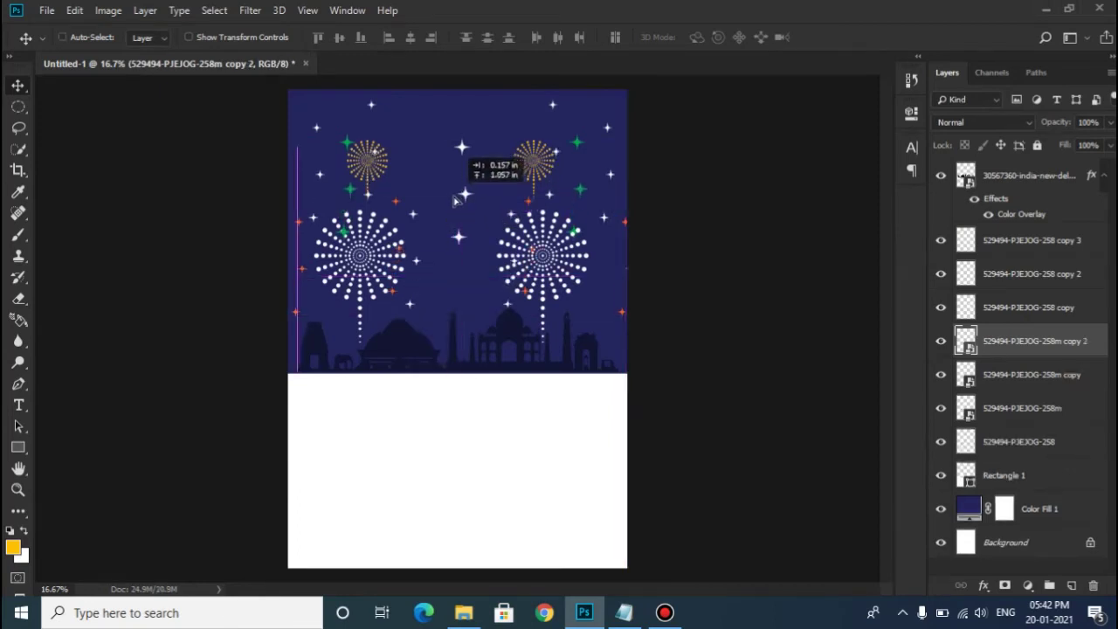
pyautogui.moveTo(460, 206)
pyautogui.mouseDown()
pyautogui.moveTo(445, 230)
pyautogui.moveTo(438, 213)
pyautogui.mouseUp()
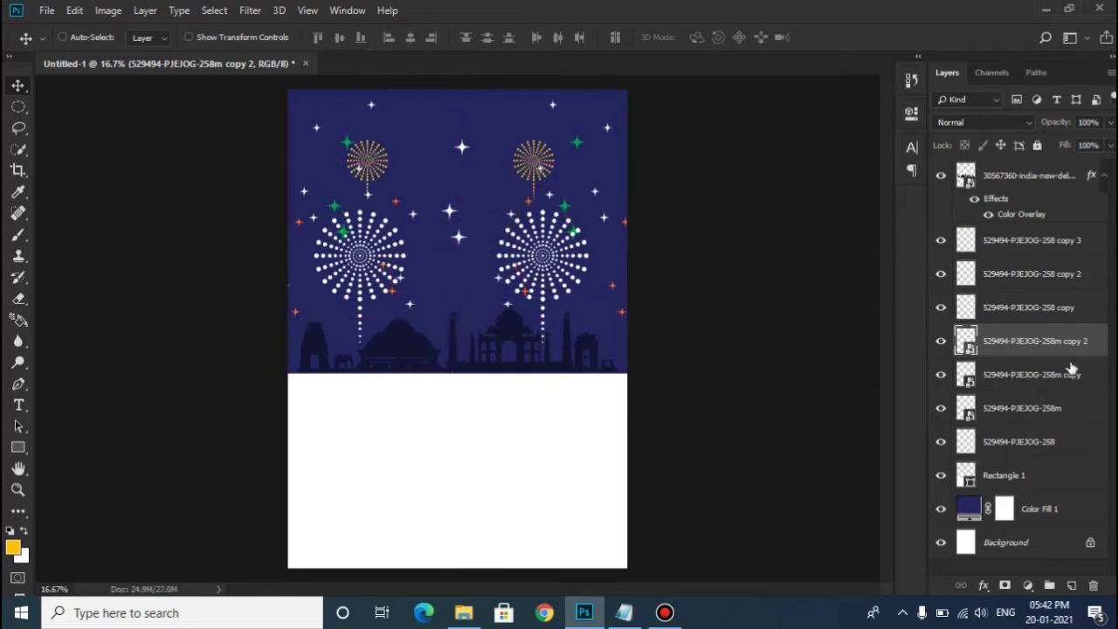
pyautogui.click(1070, 367)
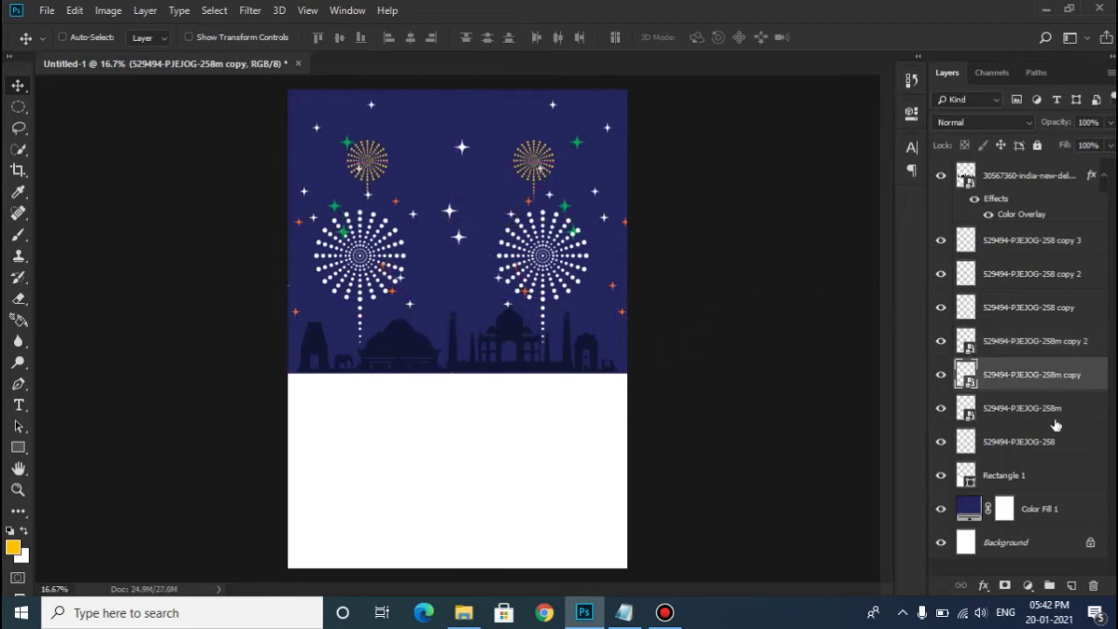
pyautogui.click(1059, 474)
# - Bring the flag image from the republic day folder into Photoshop
pyautogui.click(464, 612)
pyautogui.click(491, 392)
pyautogui.moveTo(471, 132)
pyautogui.mouseDown()
pyautogui.moveTo(572, 432)
pyautogui.moveTo(459, 314)
pyautogui.mouseUp()
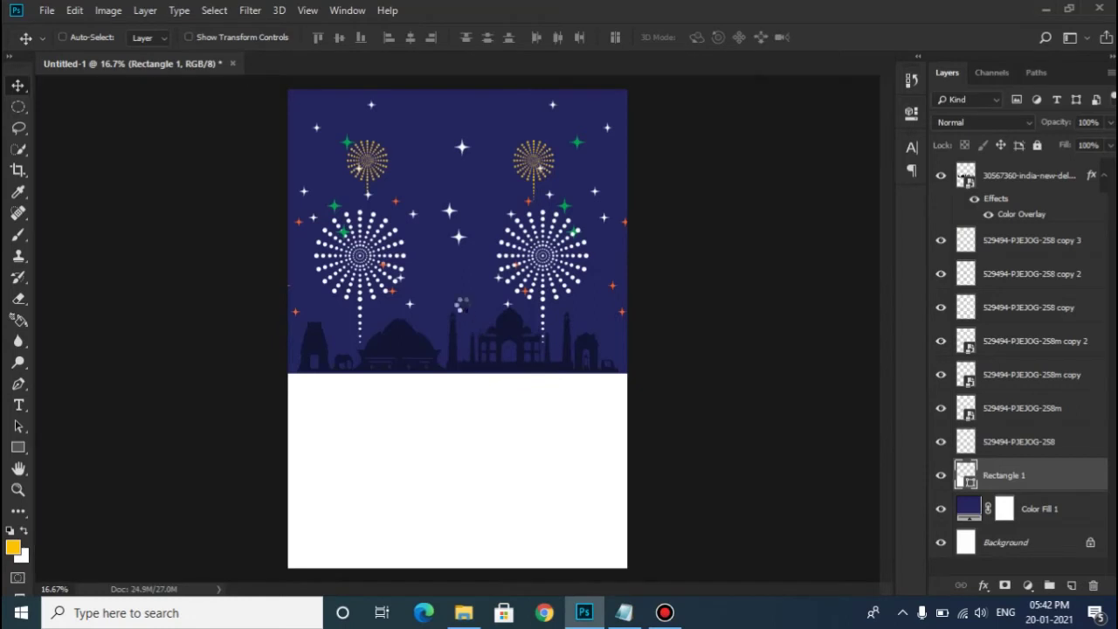
# - Enlarge the tricolour flag, stack its layer on top, and centre it between the fireworks
pyautogui.moveTo(484, 278); pyautogui.dragTo(505, 219)
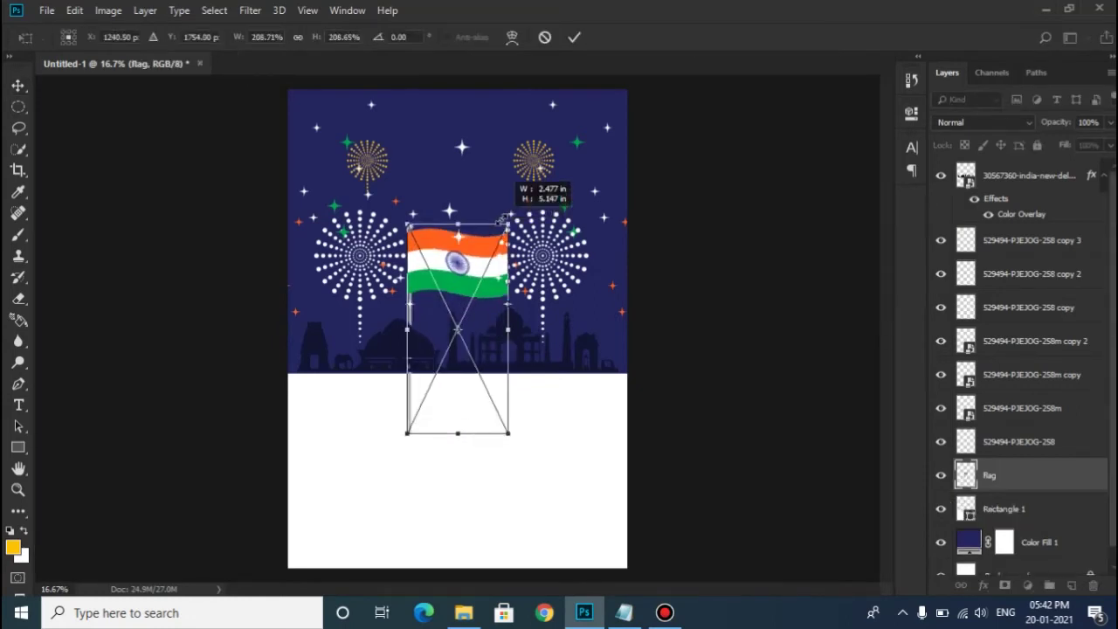
pyautogui.press('Return')
pyautogui.moveTo(487, 277); pyautogui.dragTo(523, 264)
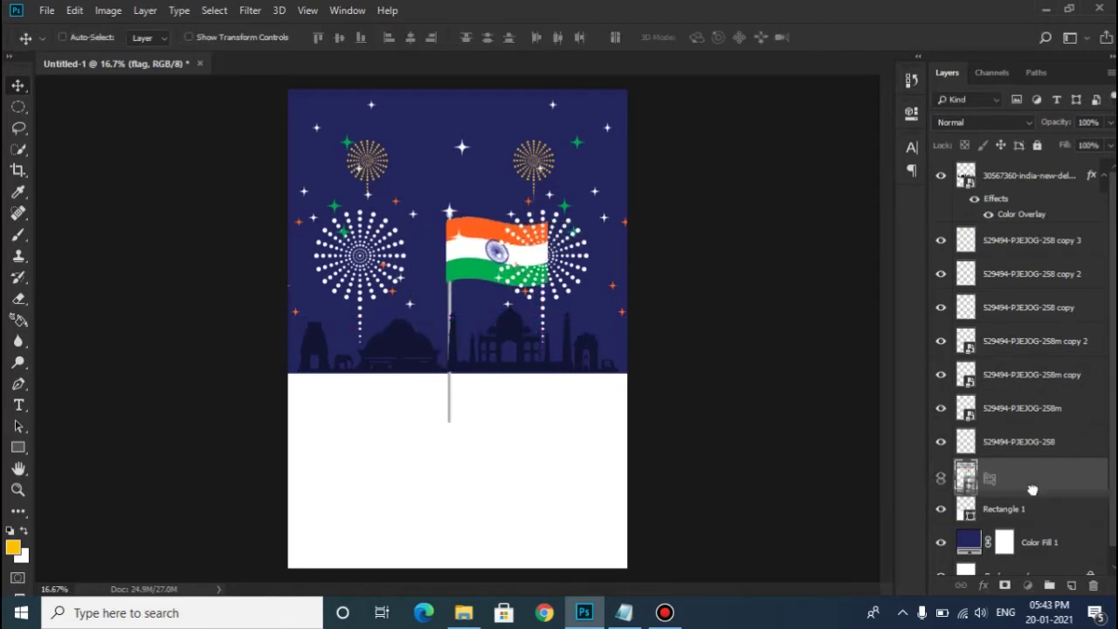
pyautogui.moveTo(1030, 483); pyautogui.dragTo(1027, 517)
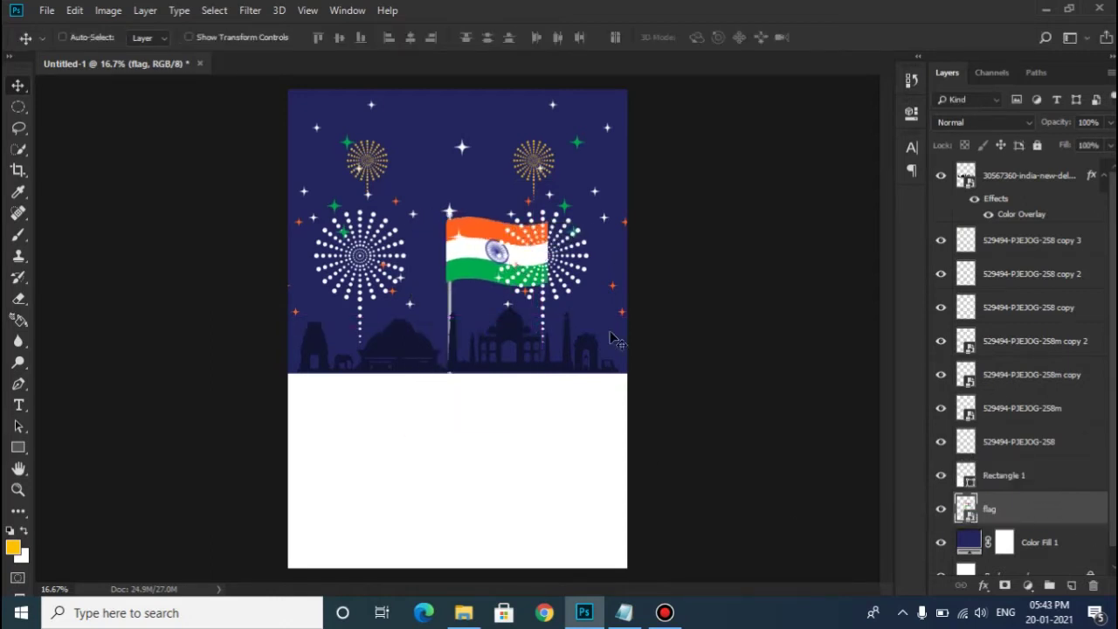
pyautogui.moveTo(479, 258); pyautogui.dragTo(449, 265)
pyautogui.moveTo(1043, 522); pyautogui.dragTo(1033, 183)
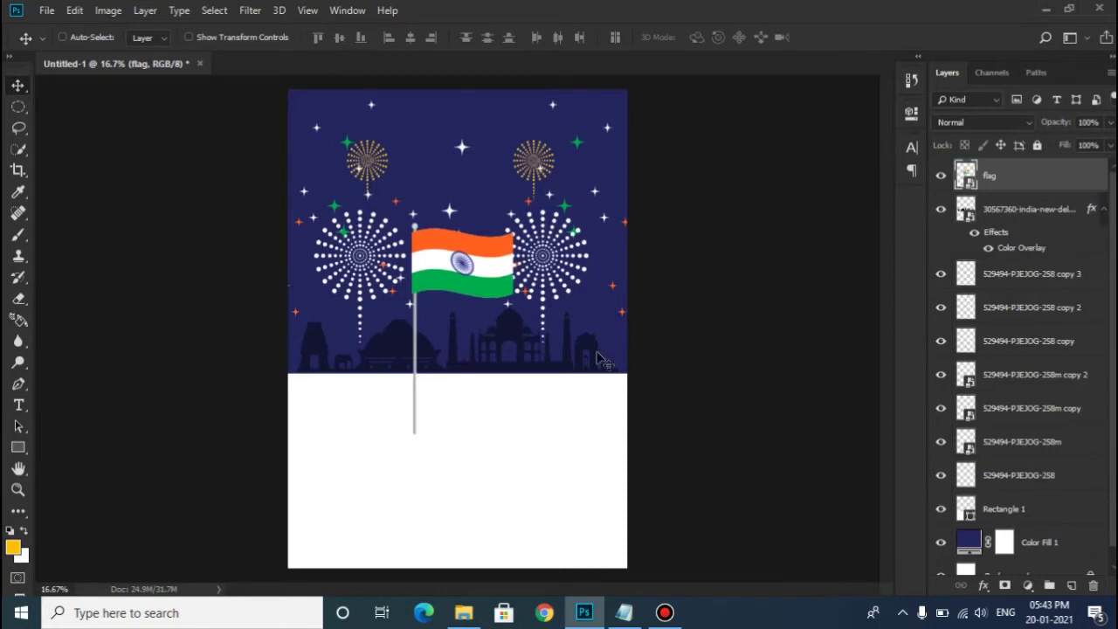
pyautogui.moveTo(461, 282); pyautogui.dragTo(481, 287)
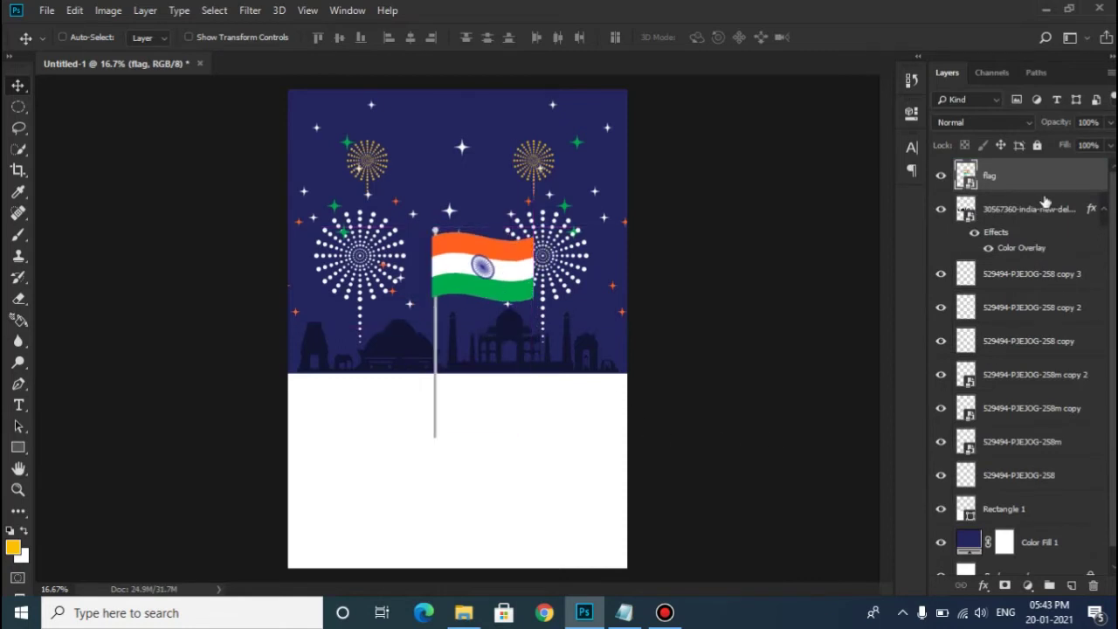
pyautogui.moveTo(454, 291); pyautogui.dragTo(455, 279)
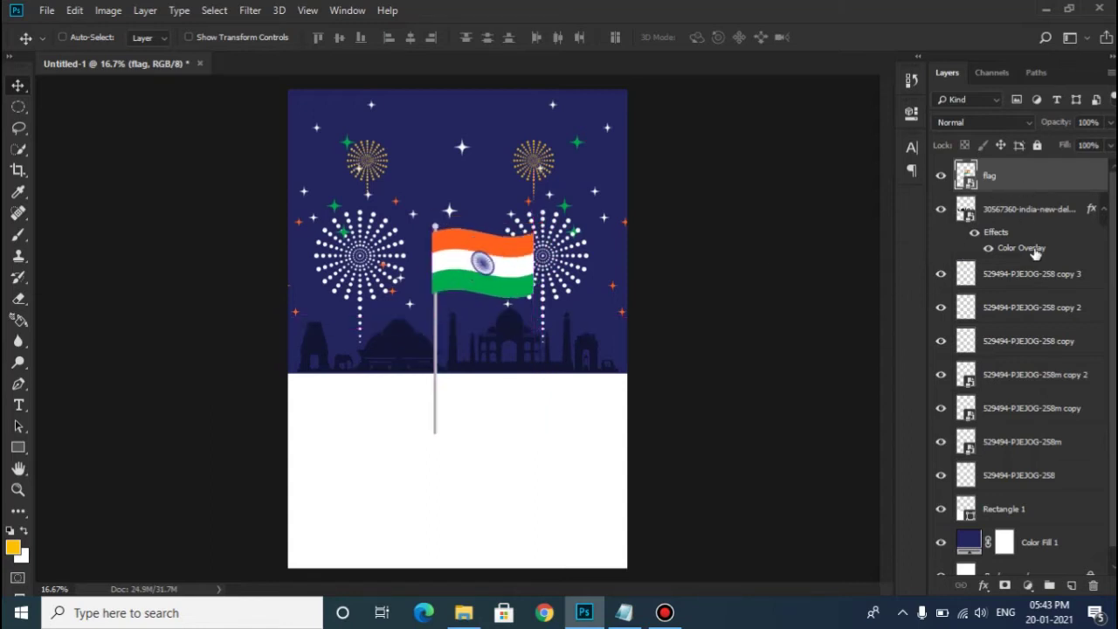
# - Add a new layer beneath the flag and draw a circular selection on it
pyautogui.click(1071, 585)
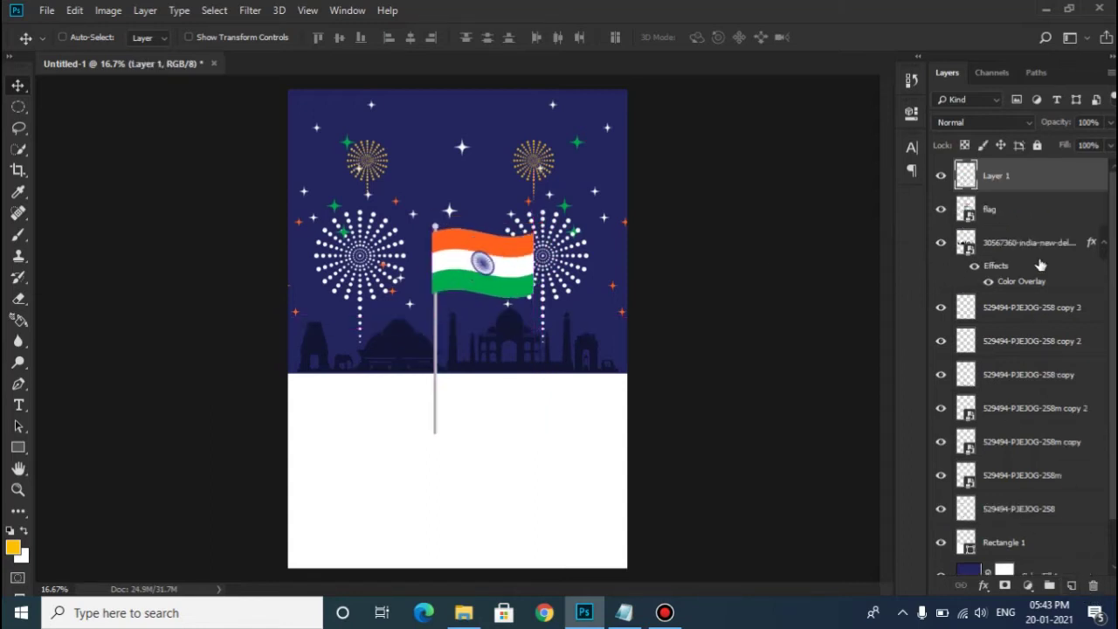
pyautogui.moveTo(1050, 177); pyautogui.dragTo(1048, 223)
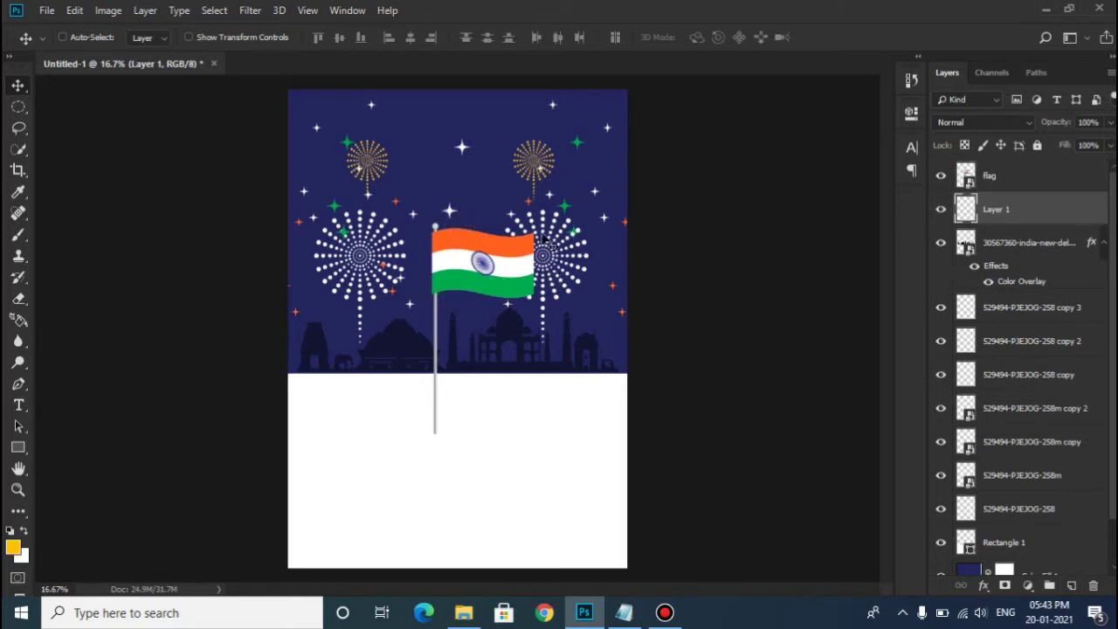
pyautogui.press('m')
pyautogui.moveTo(428, 213); pyautogui.dragTo(518, 366)
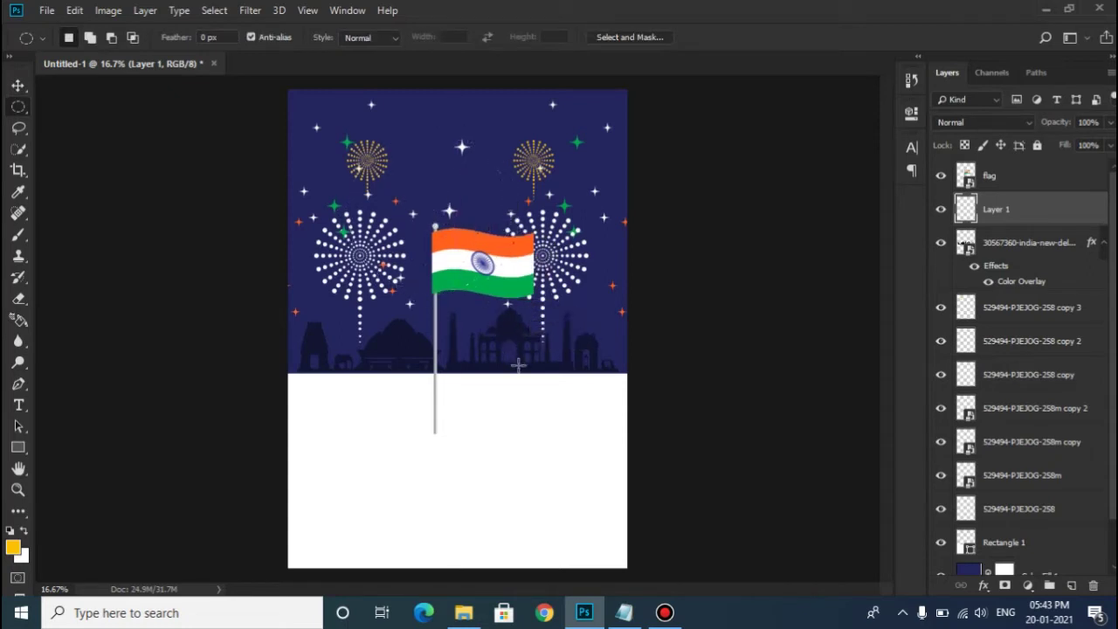
# - Fill the circle with navy #393c8f and move it down behind the flag
pyautogui.click(22, 557)
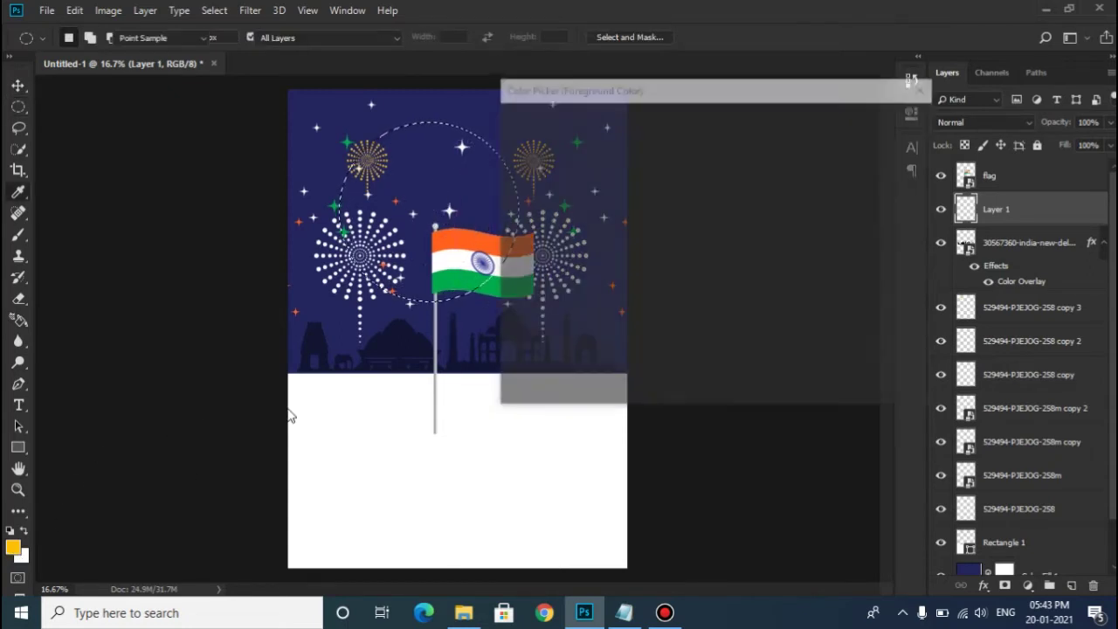
pyautogui.click(334, 317)
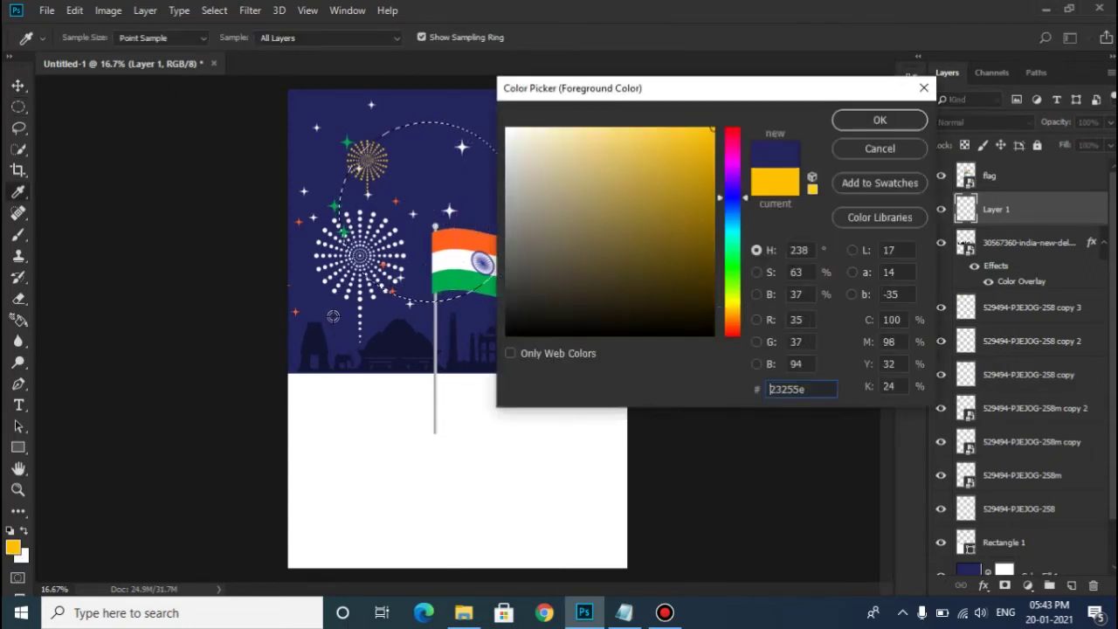
pyautogui.click(631, 219)
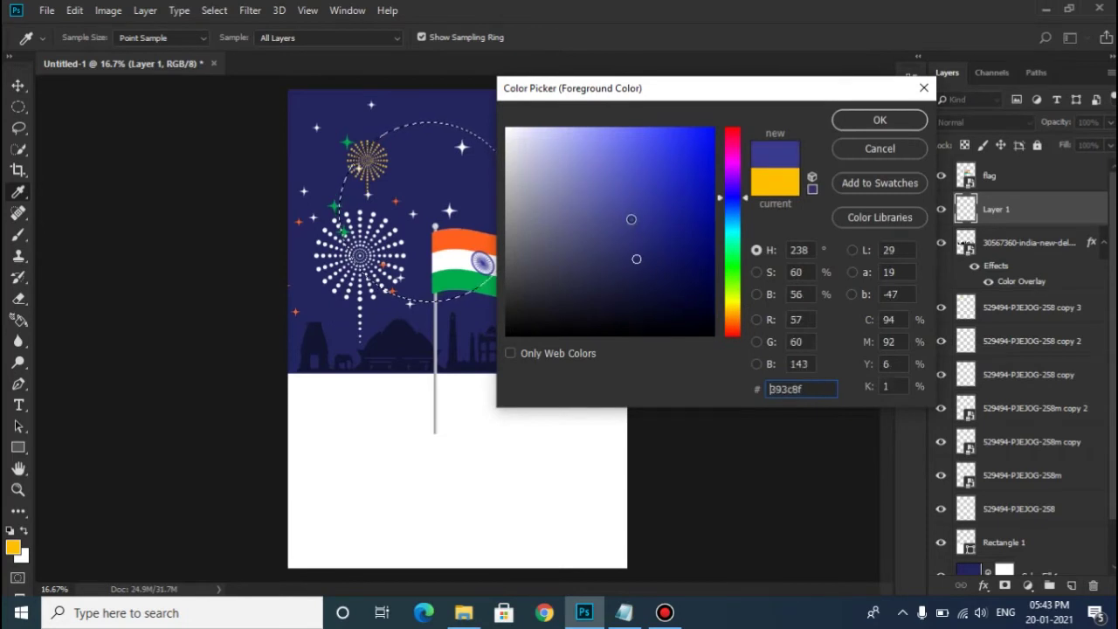
pyautogui.click(846, 127)
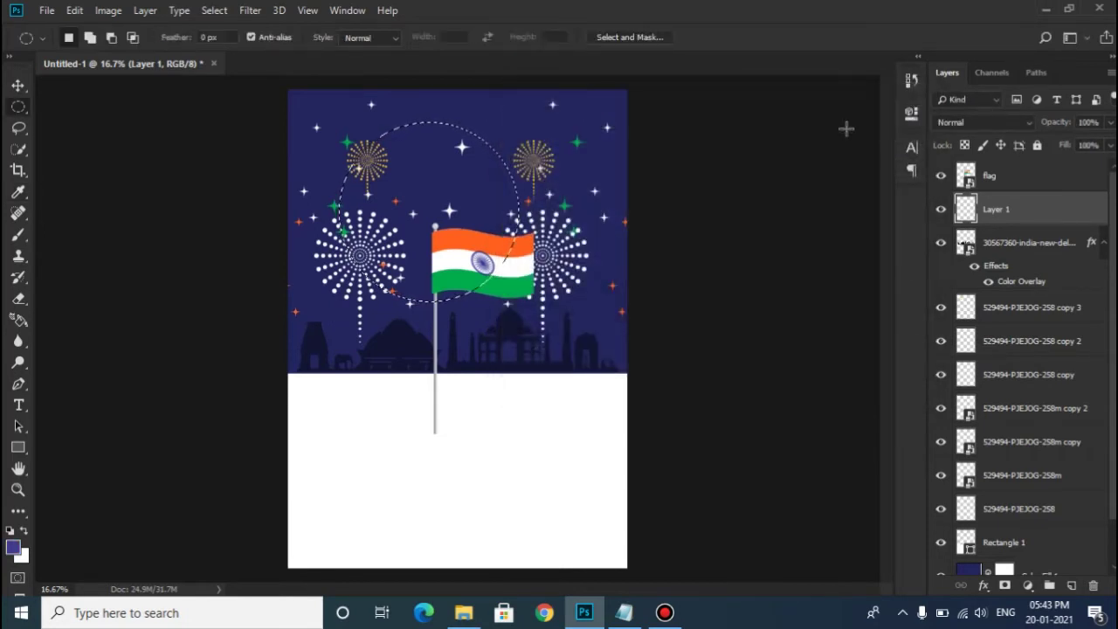
pyautogui.hotkey('alt', 'BackSpace')
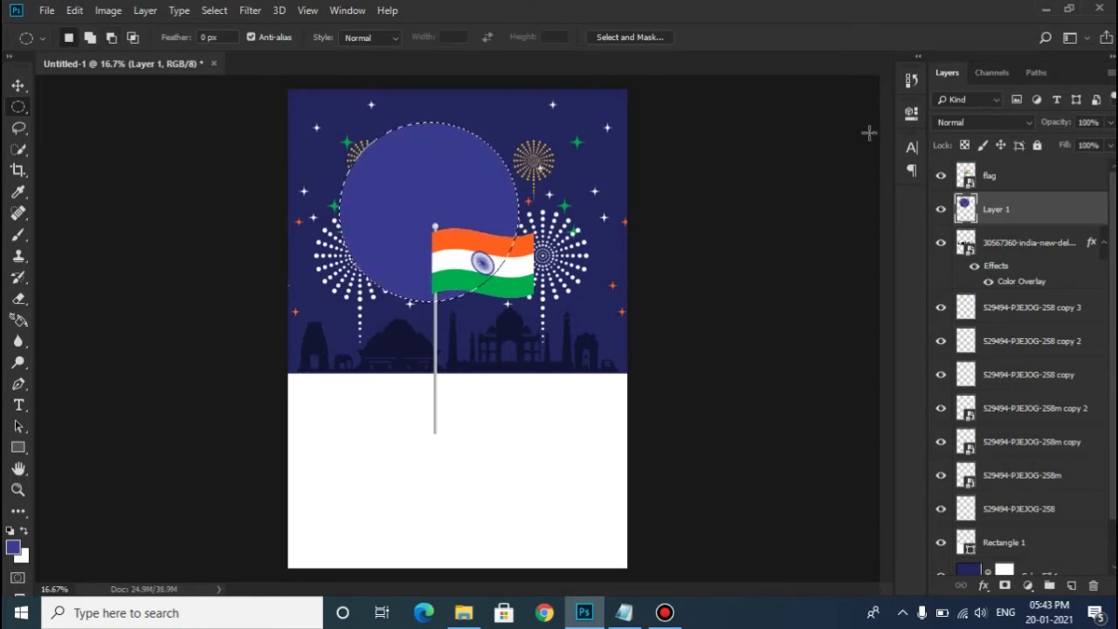
pyautogui.hotkey('ctrl', 'd')
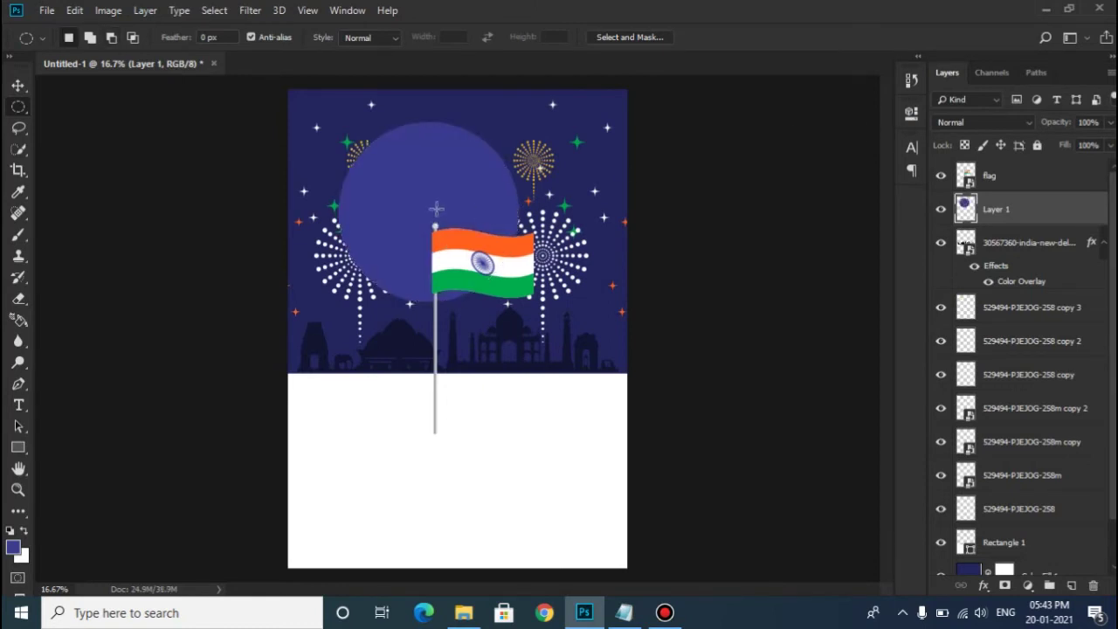
pyautogui.press('v')
pyautogui.moveTo(405, 202); pyautogui.dragTo(428, 254)
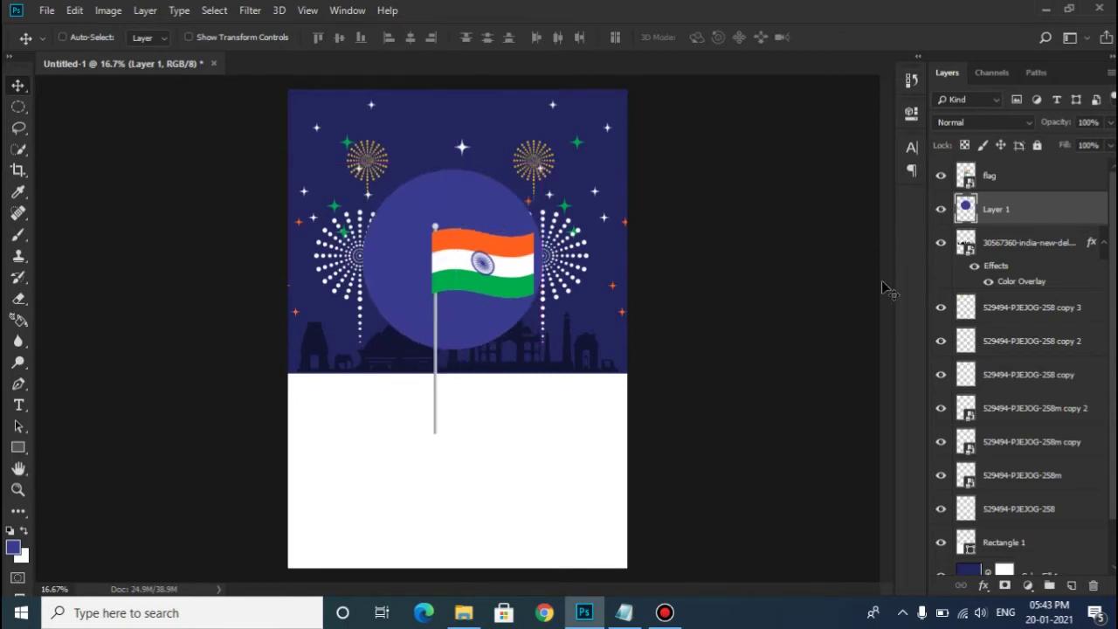
# - Move all seven 529494 firework layers to the top of the layer stack
pyautogui.click(1041, 316)
pyautogui.scroll(-1, 1048, 337)
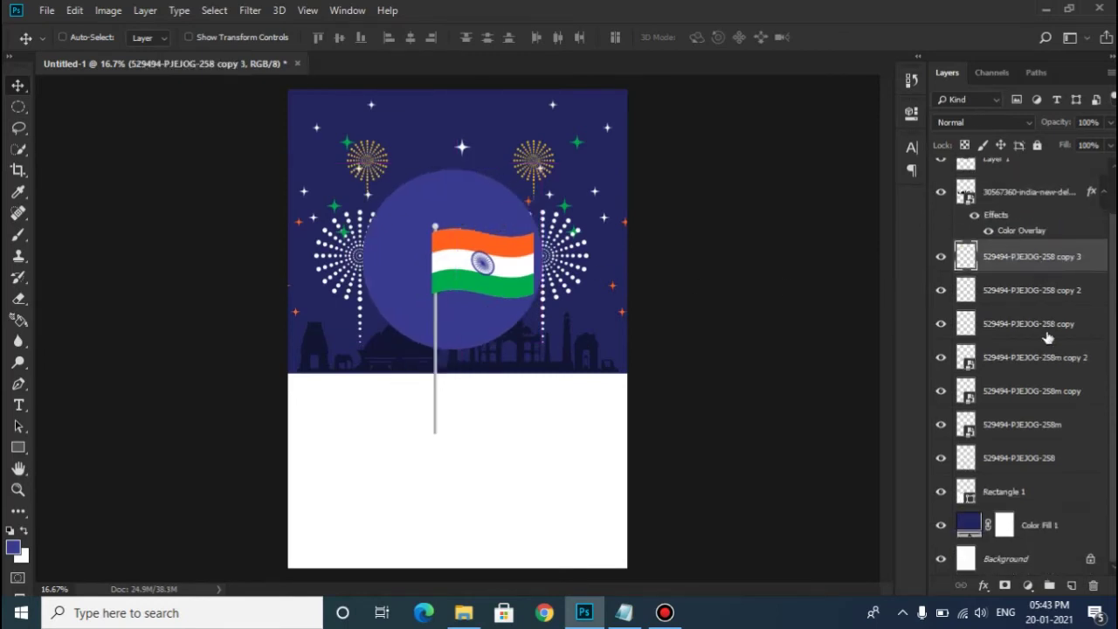
pyautogui.keyDown('shift'); pyautogui.click(1036, 469); pyautogui.keyUp('shift')
pyautogui.scroll(1, 1043, 407)
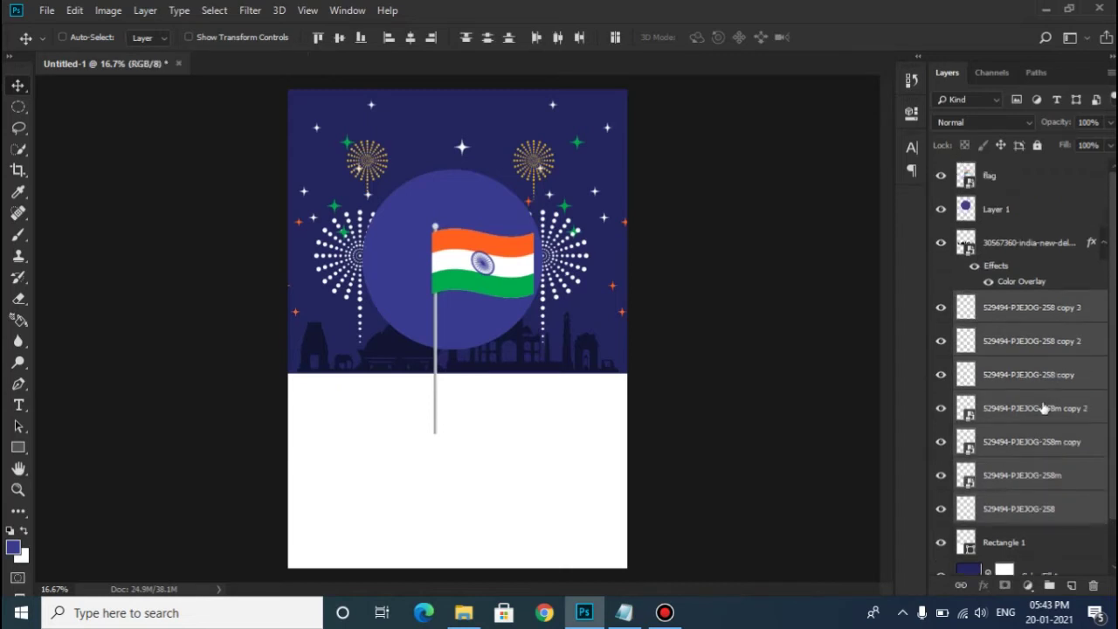
pyautogui.moveTo(1088, 318); pyautogui.dragTo(1072, 173)
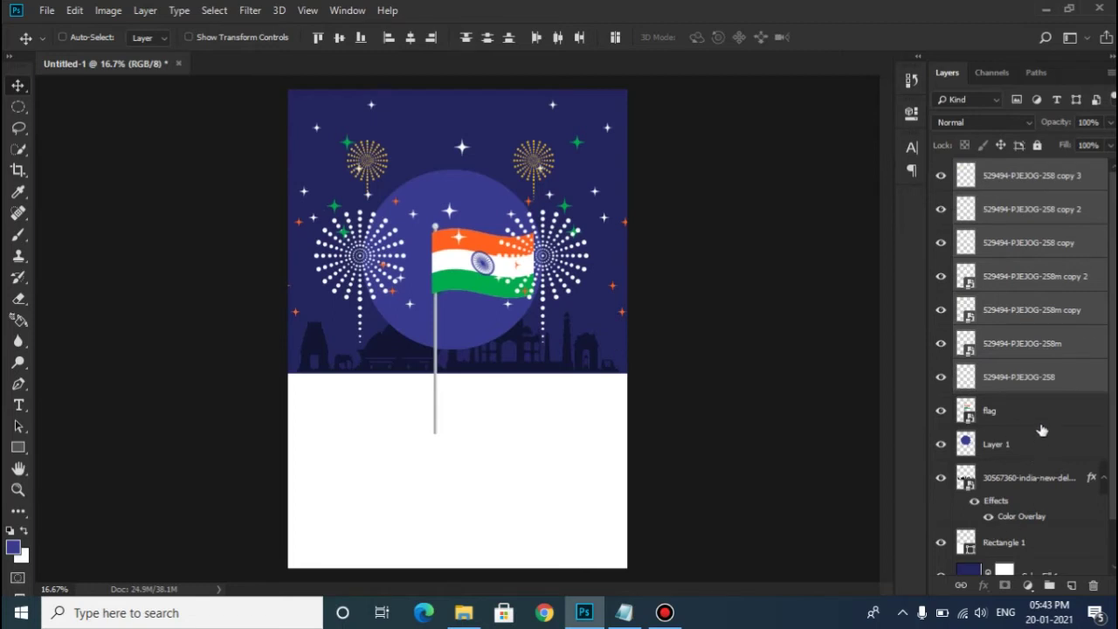
# - Place the skyline layer above the navy circle layer
pyautogui.click(1039, 425)
pyautogui.scroll(-1, 1039, 510)
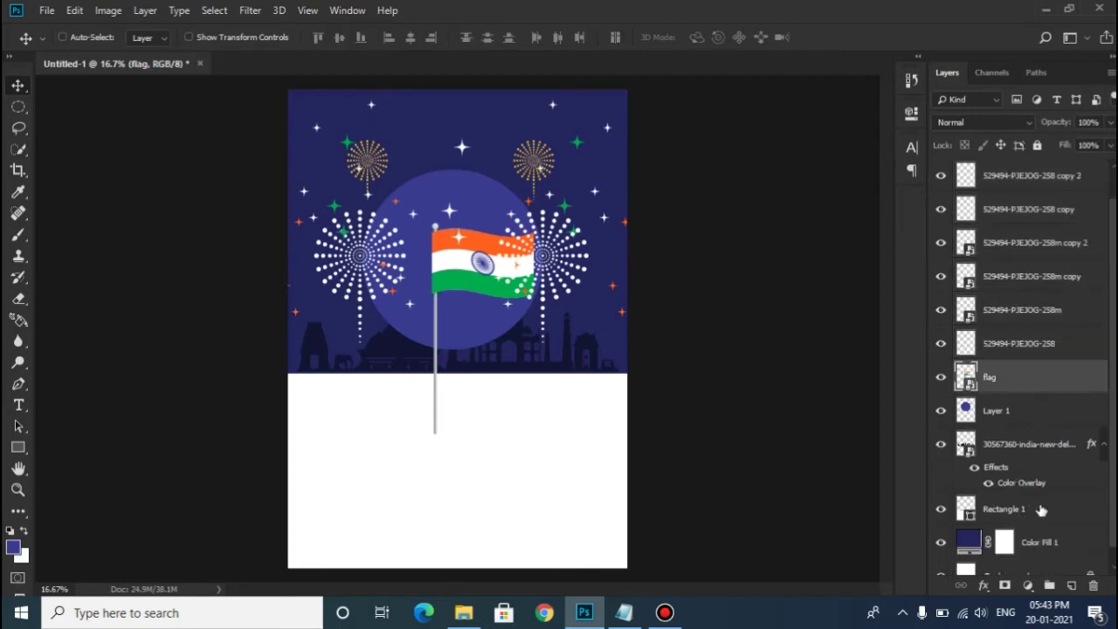
pyautogui.click(1013, 455)
pyautogui.scroll(1, 1032, 454)
pyautogui.moveTo(1039, 492); pyautogui.dragTo(1048, 446)
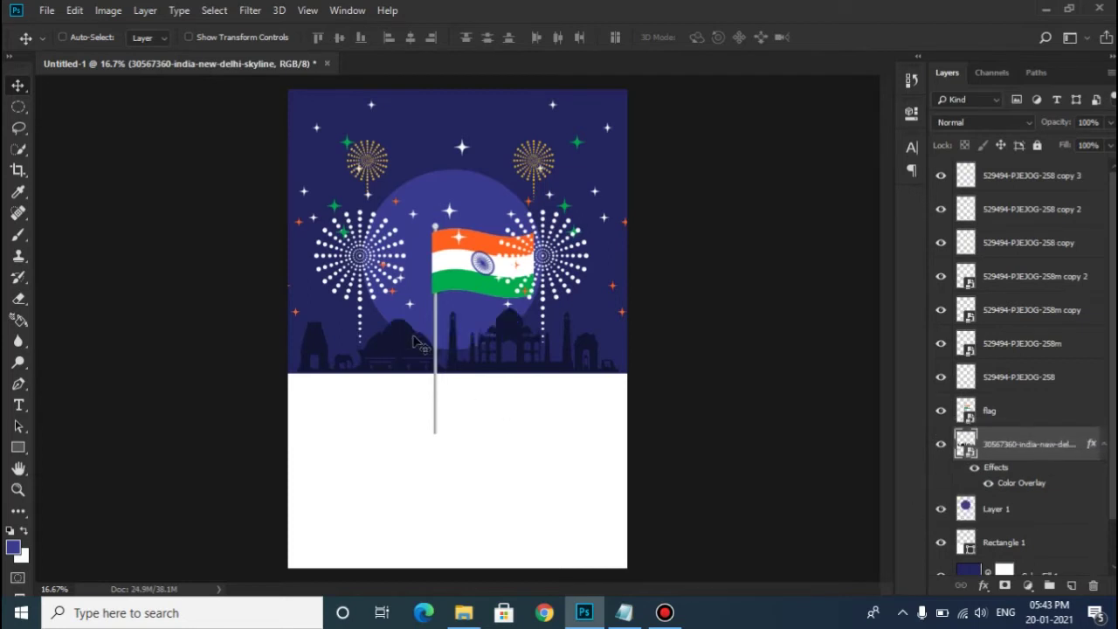
# - Scale the circle on Layer 1 up to about 112%
pyautogui.rightClick(472, 310)
pyautogui.click(489, 319)
pyautogui.press('ctrl')
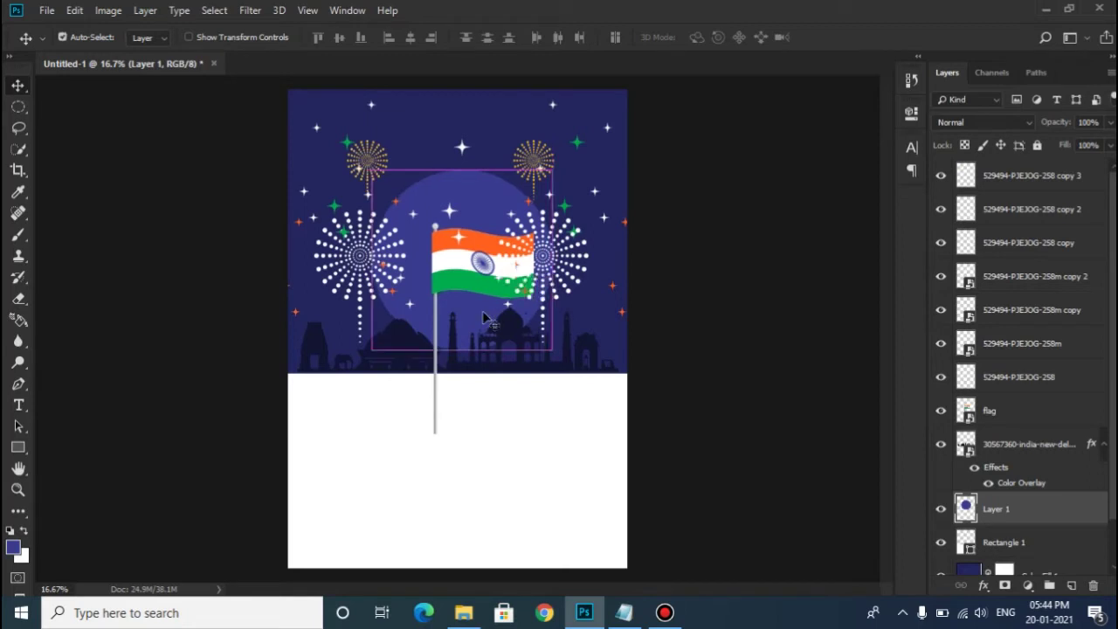
pyautogui.hotkey('ctrl', 't')
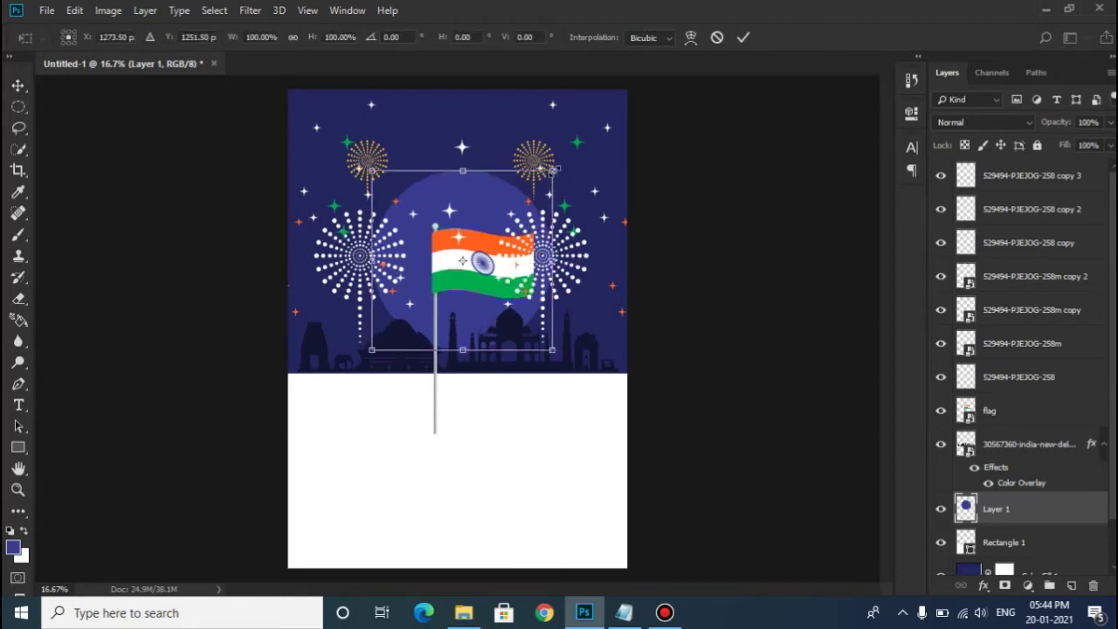
pyautogui.moveTo(553, 168); pyautogui.dragTo(564, 160)
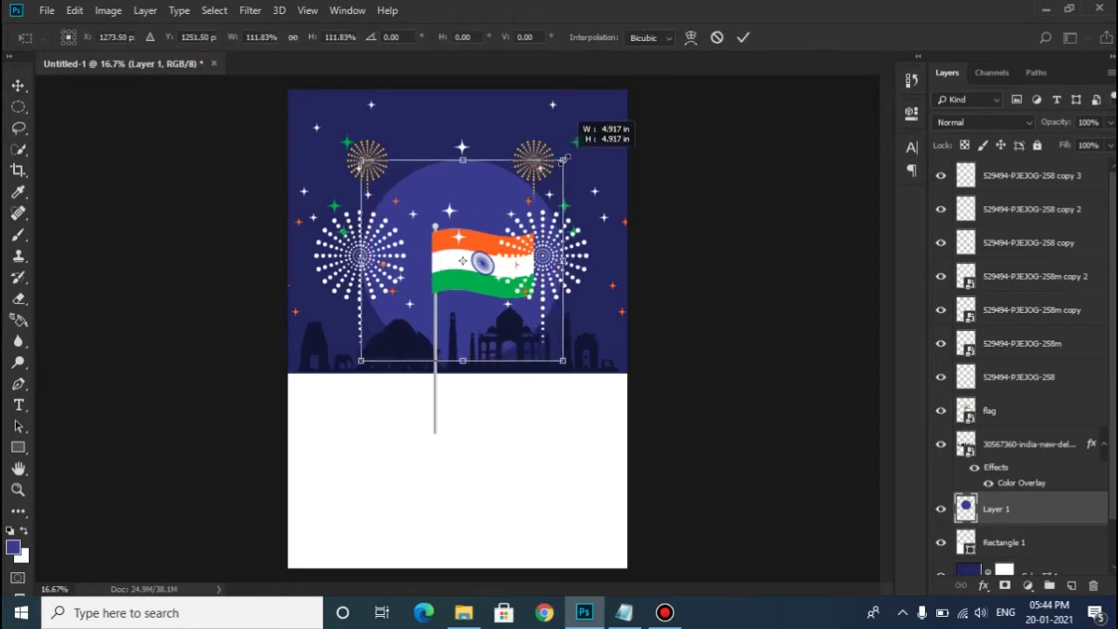
pyautogui.click(743, 37)
pyautogui.scroll(-1, 1059, 455)
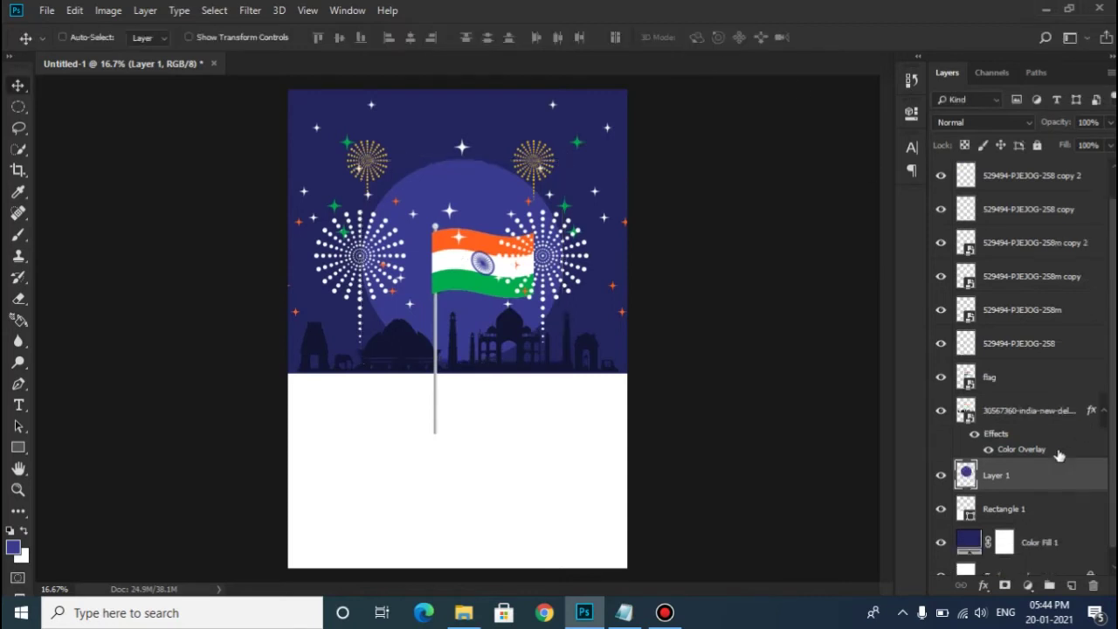
pyautogui.scroll(-1, 1059, 455)
pyautogui.keyDown('ctrl'); pyautogui.click(998, 564); pyautogui.keyUp('ctrl')
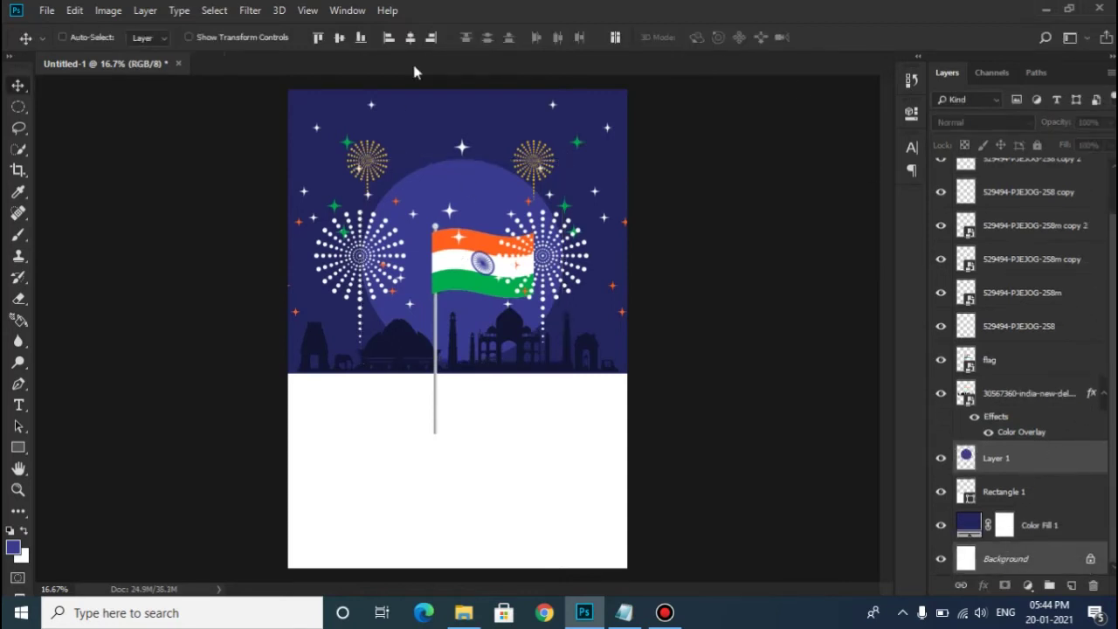
# - Align the flag to the horizontal centre of the poster using the Background layer
pyautogui.click(1030, 458)
pyautogui.click(1021, 398)
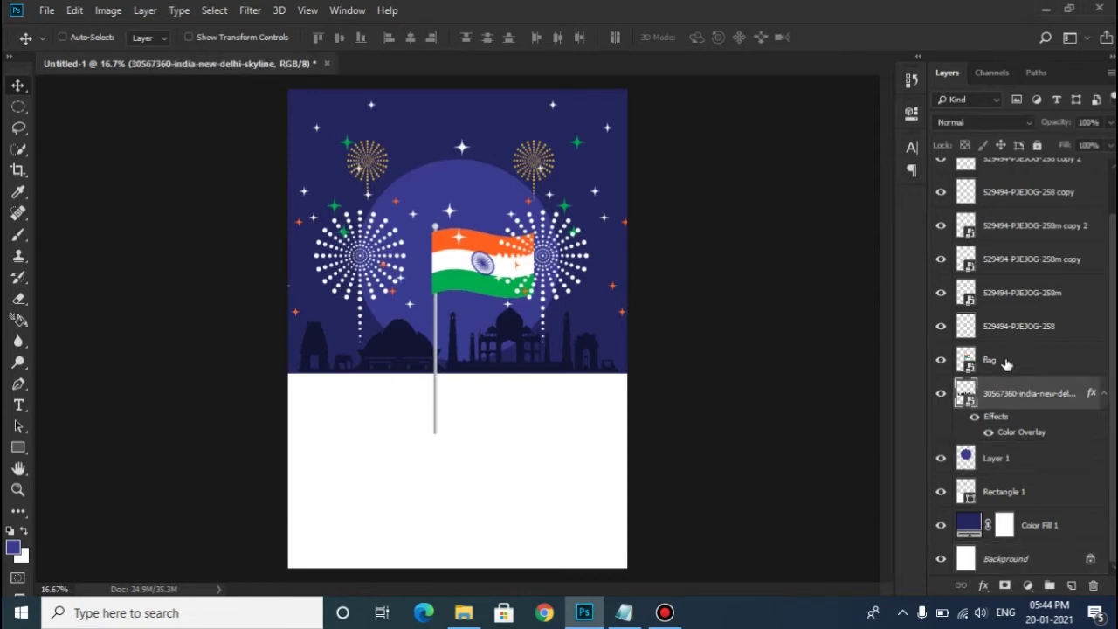
pyautogui.click(1006, 363)
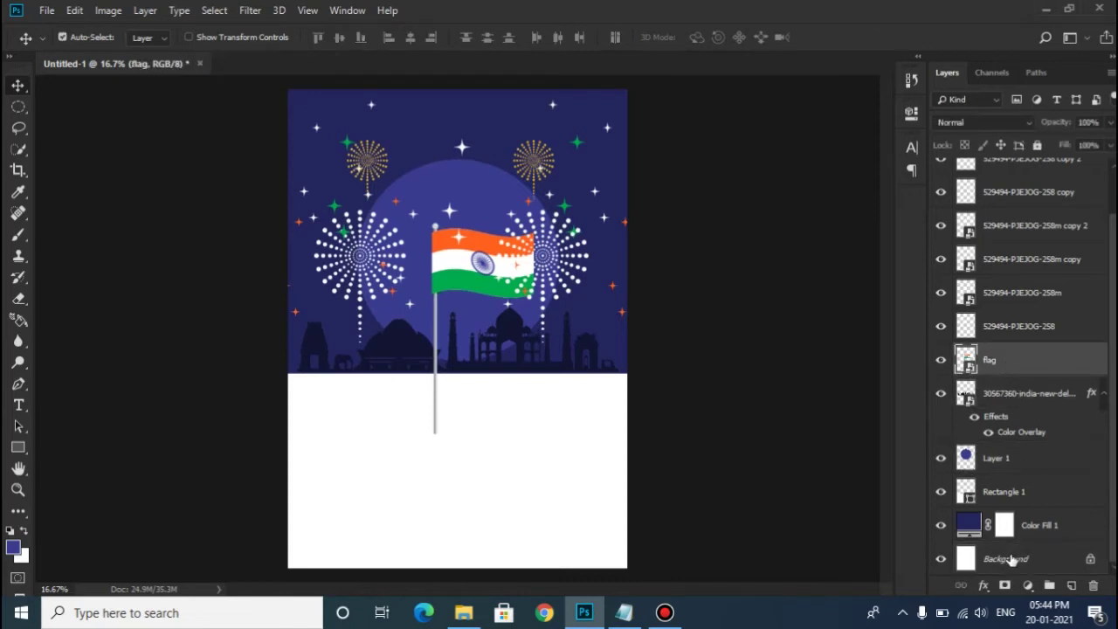
pyautogui.keyDown('ctrl'); pyautogui.click(1009, 559); pyautogui.keyUp('ctrl')
pyautogui.click(410, 38)
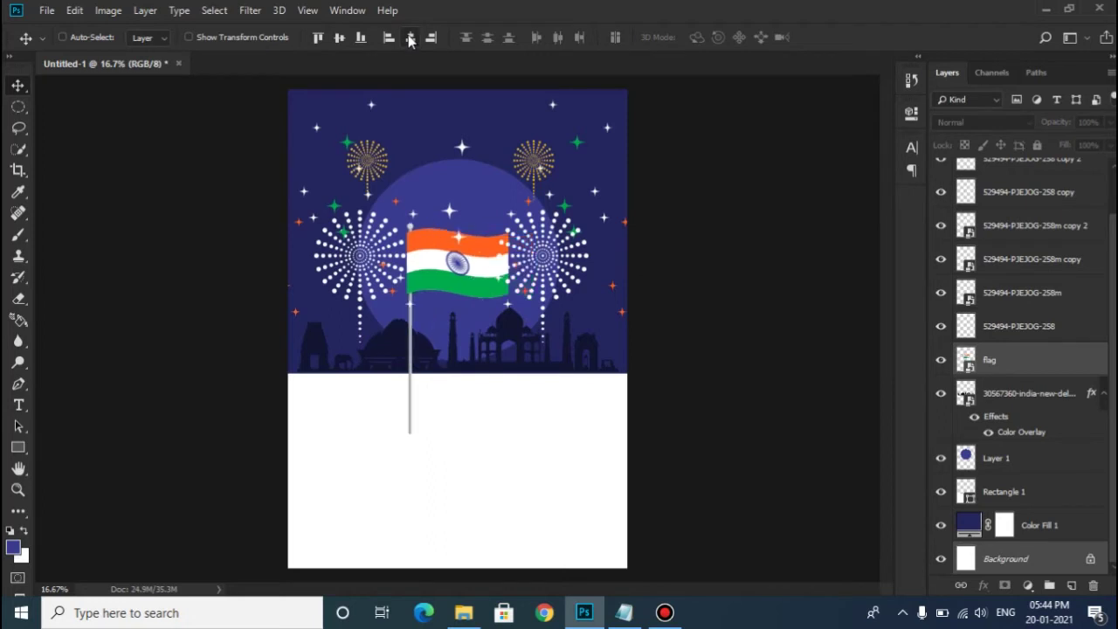
pyautogui.click(1045, 366)
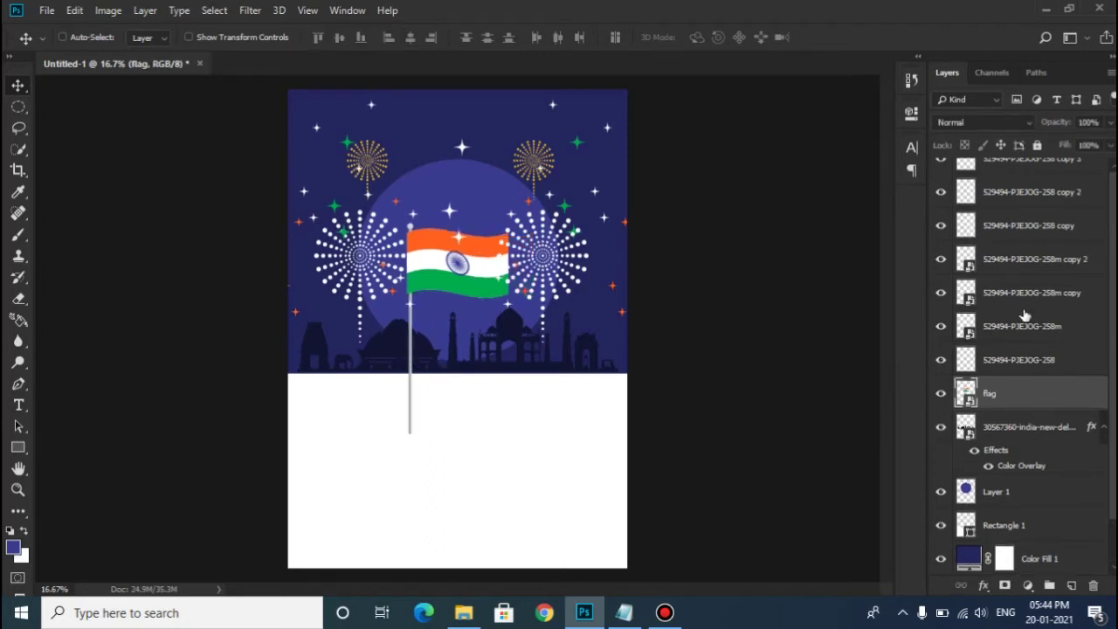
pyautogui.scroll(3, 1029, 288)
pyautogui.hotkey('alt', '.')
pyautogui.click(18, 404)
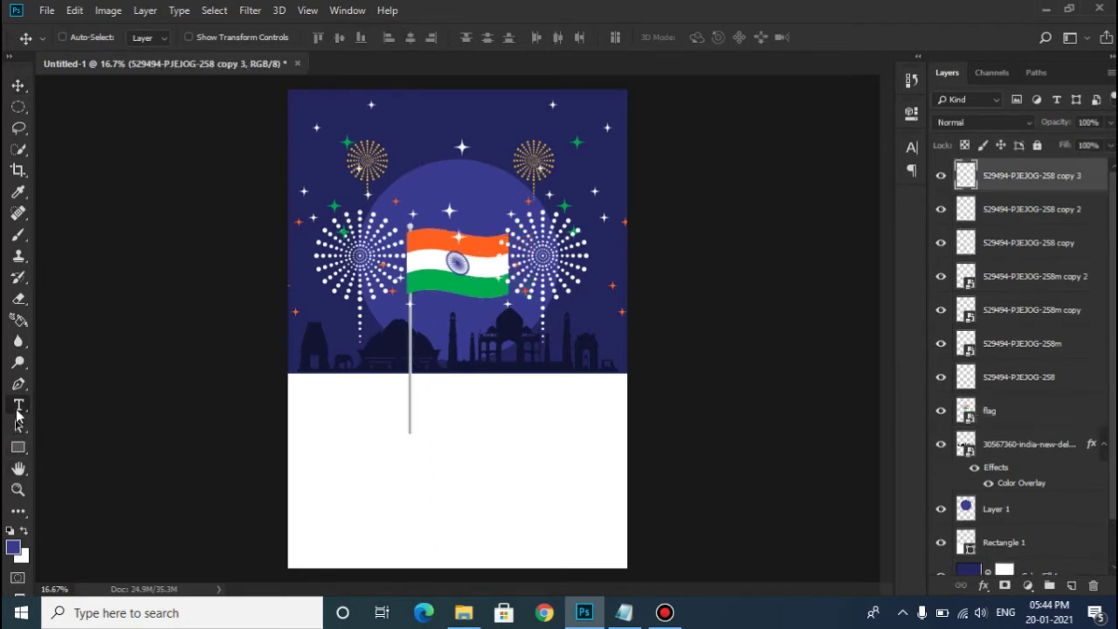
# - Type '26' below the flag and raise its size to 72 pt
pyautogui.click(374, 466)
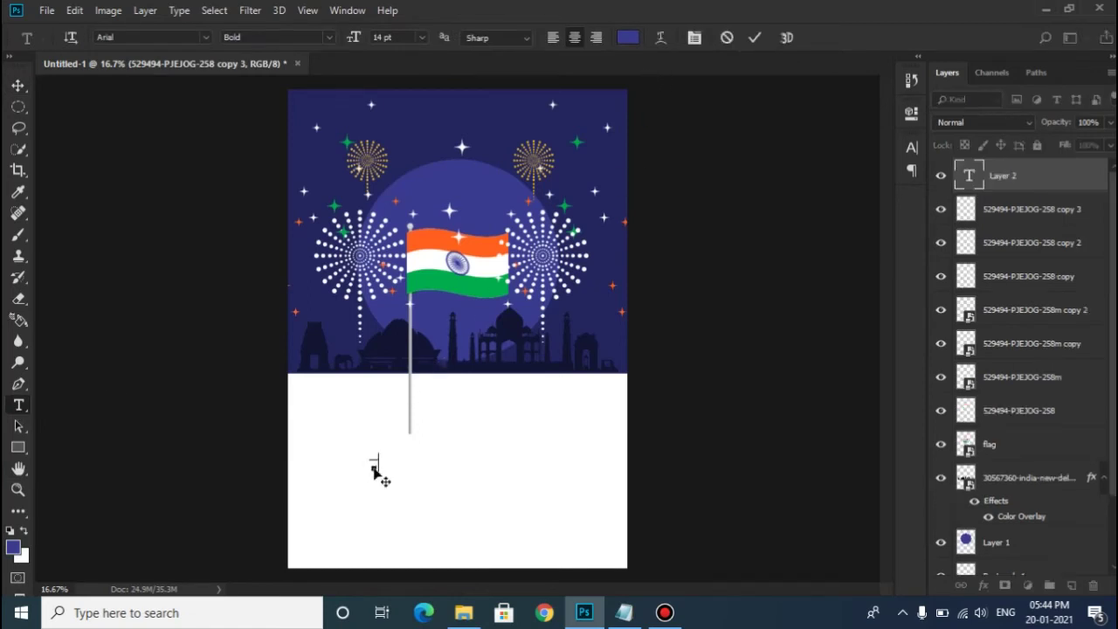
pyautogui.write('26')
pyautogui.hotkey('ctrl', 'Return')
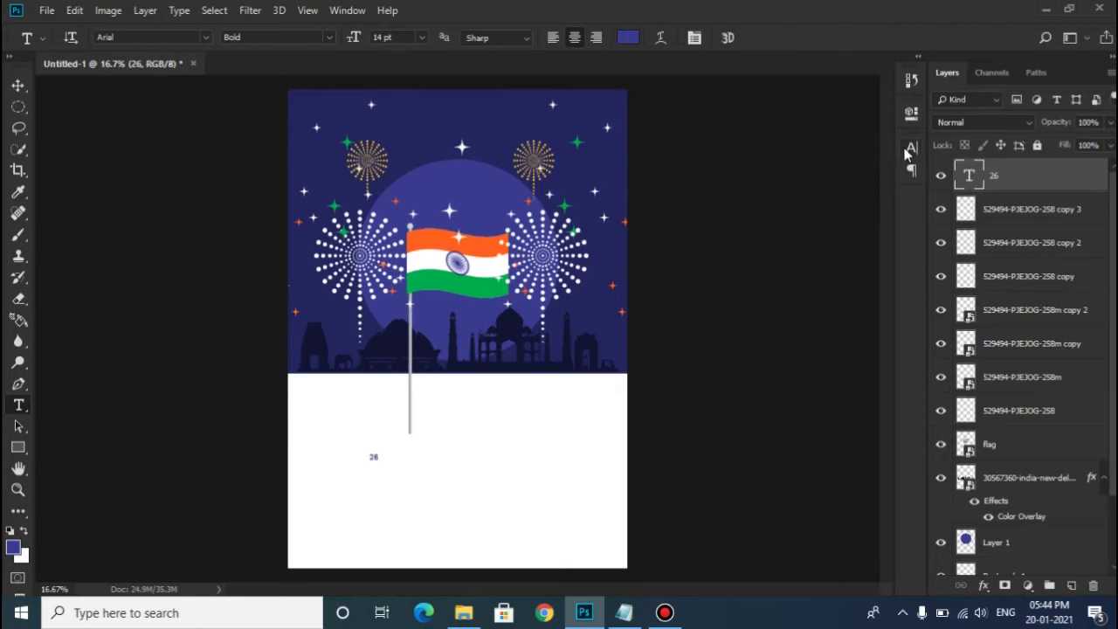
pyautogui.click(911, 149)
pyautogui.click(791, 189)
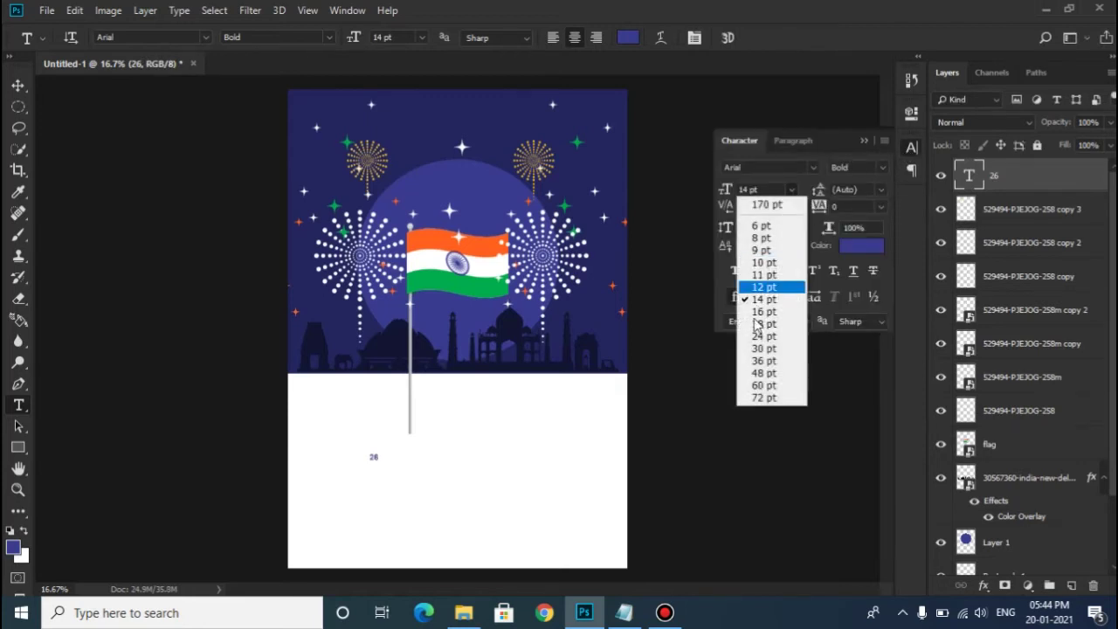
pyautogui.click(772, 358)
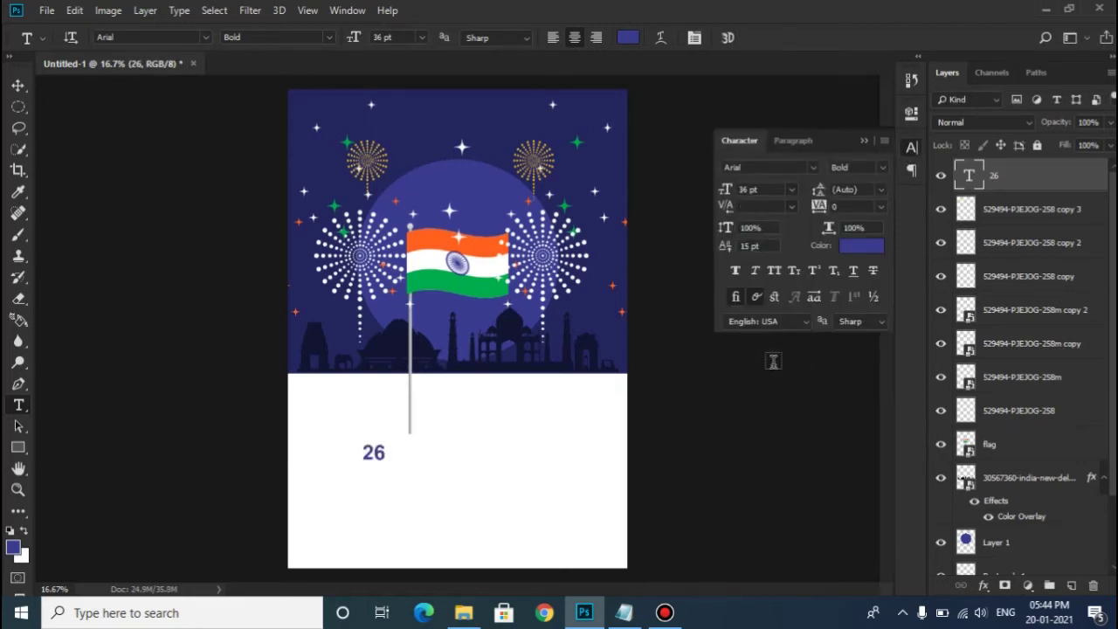
pyautogui.click(790, 190)
pyautogui.click(772, 399)
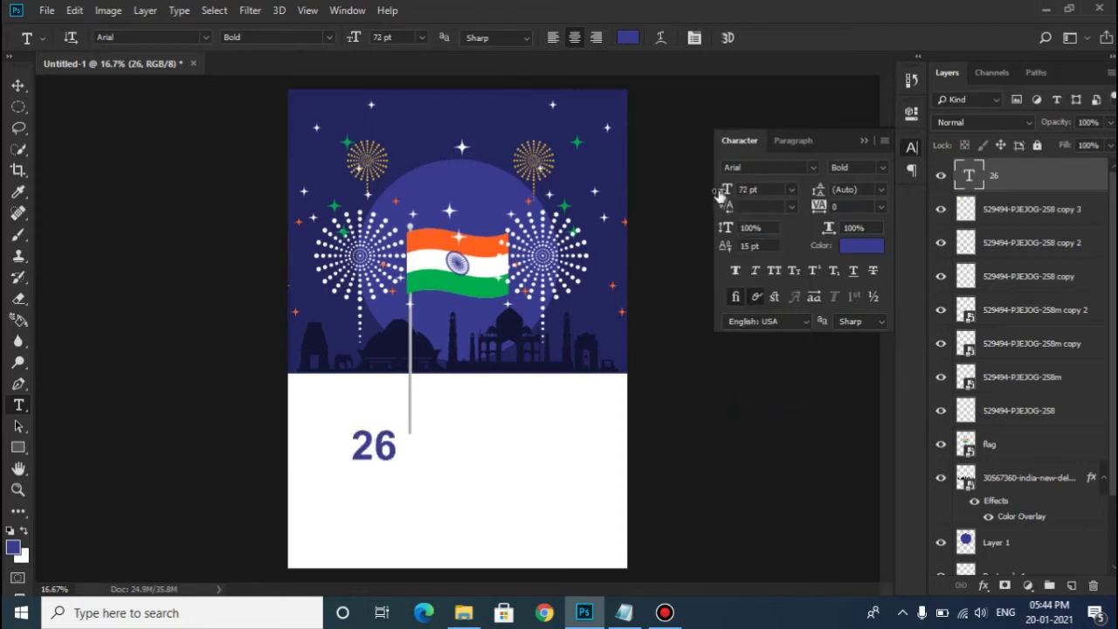
# - Increase the '26' font size further to 154 pt
pyautogui.moveTo(725, 191); pyautogui.dragTo(751, 191)
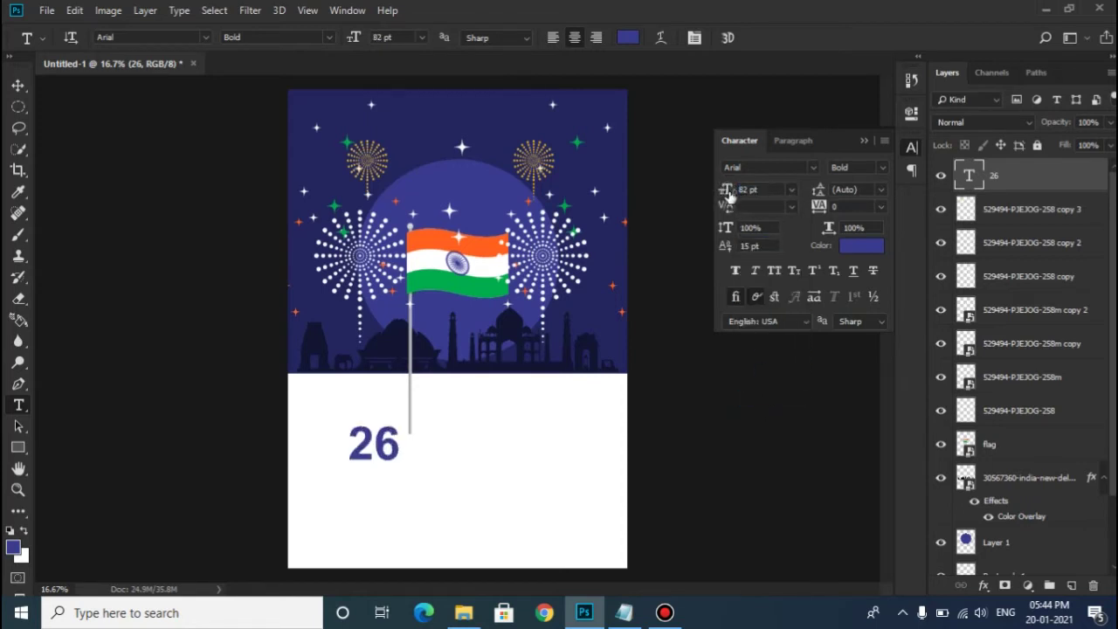
pyautogui.write('137')
pyautogui.press('Return')
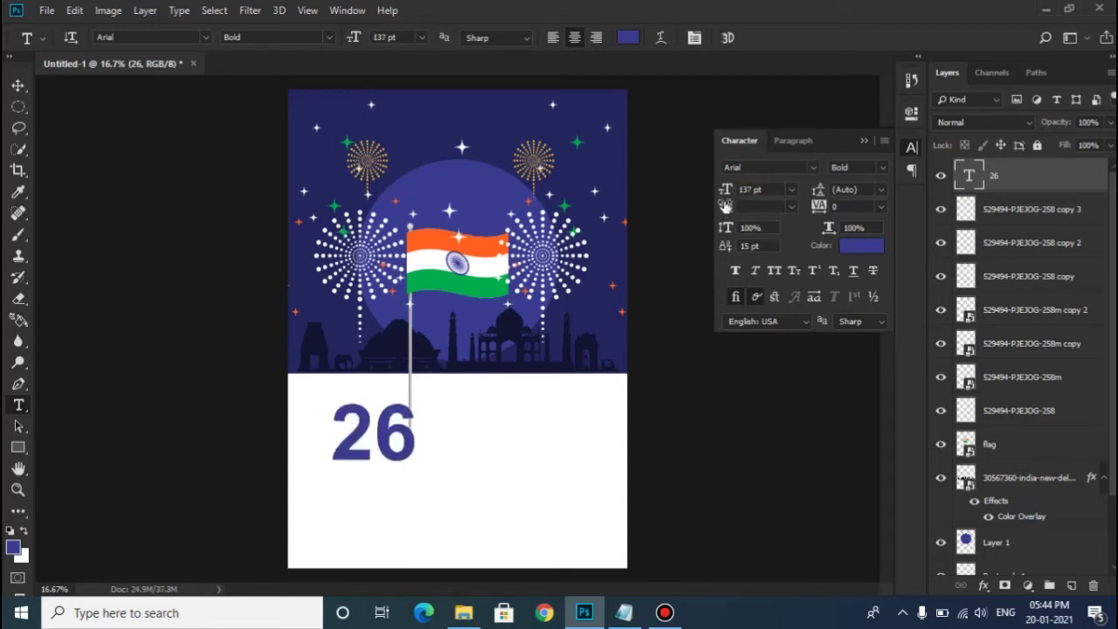
pyautogui.doubleClick(739, 189)
pyautogui.write('154')
pyautogui.press('Return')
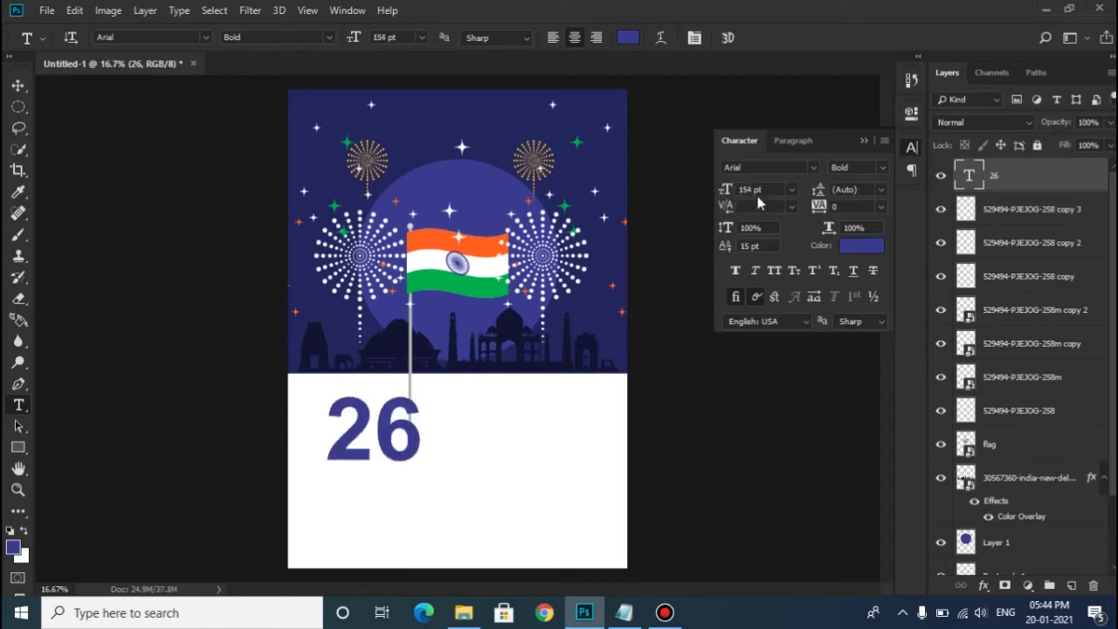
pyautogui.click(863, 141)
pyautogui.click(374, 433)
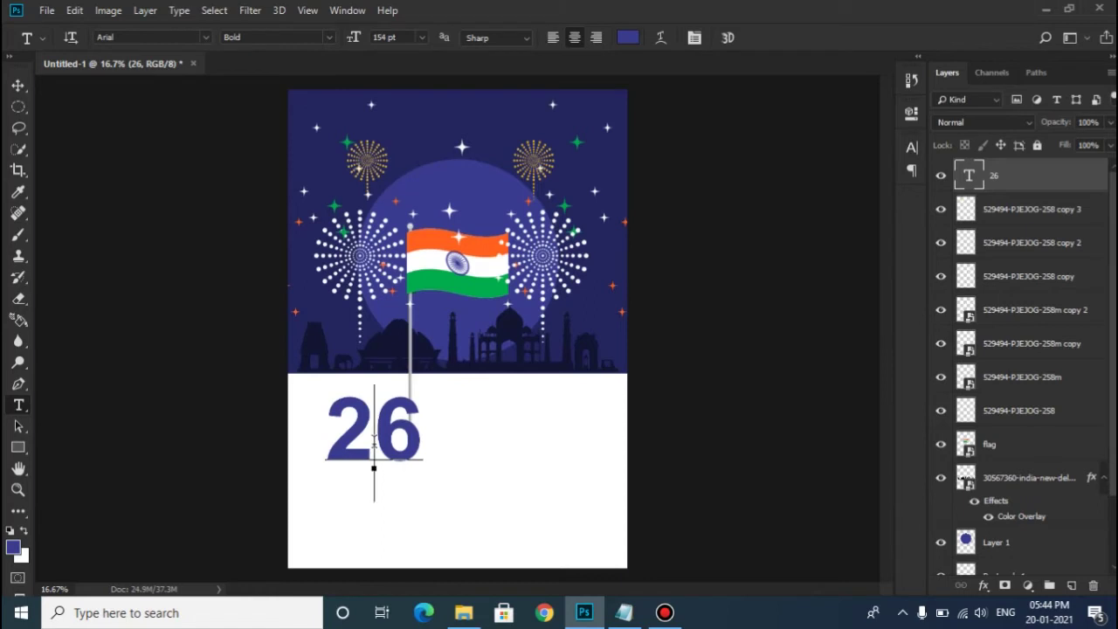
# - Colour the digit 2 green with 2ecc71
pyautogui.moveTo(373, 433); pyautogui.dragTo(343, 437)
pyautogui.click(628, 37)
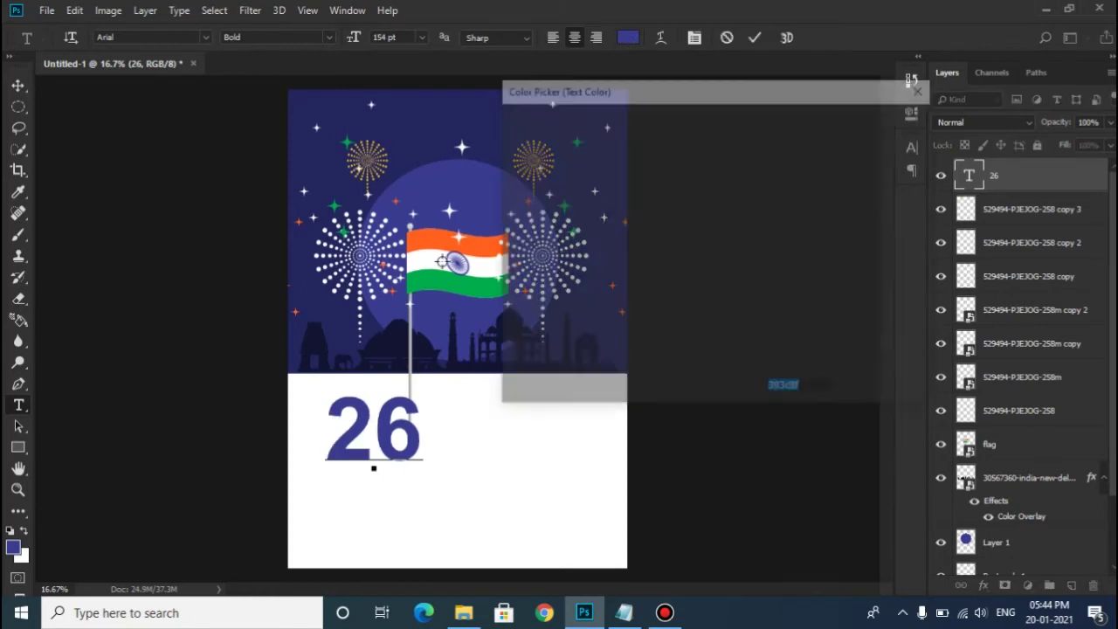
pyautogui.write('2ecc71')
pyautogui.click(880, 120)
# - Colour the digit 6 orange with ff601d
pyautogui.click(371, 422)
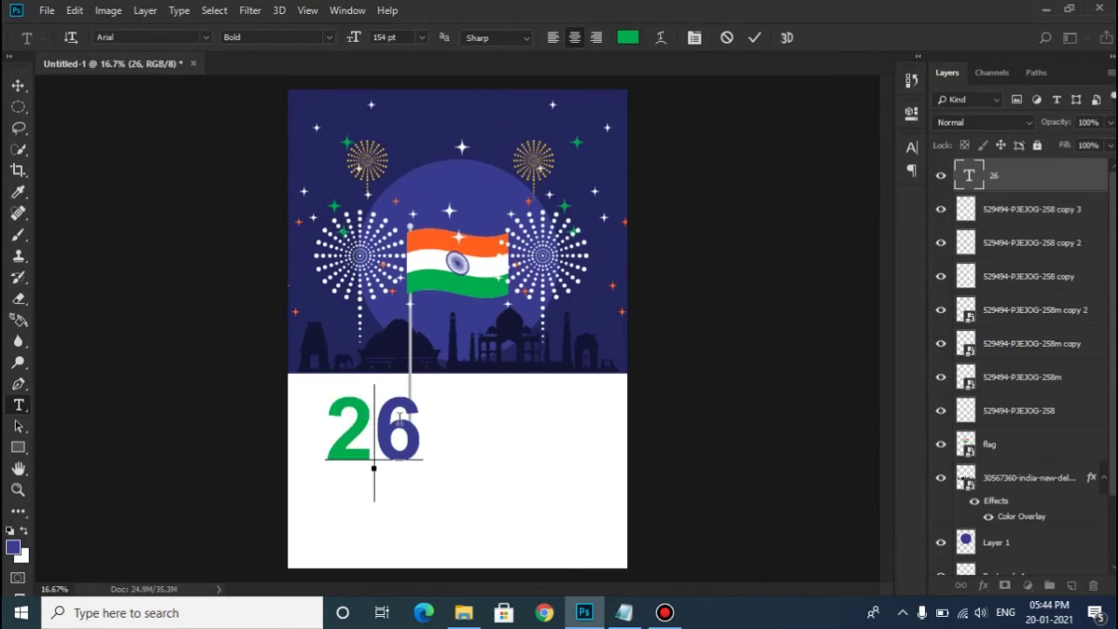
pyautogui.moveTo(399, 418); pyautogui.dragTo(411, 420)
pyautogui.click(621, 36)
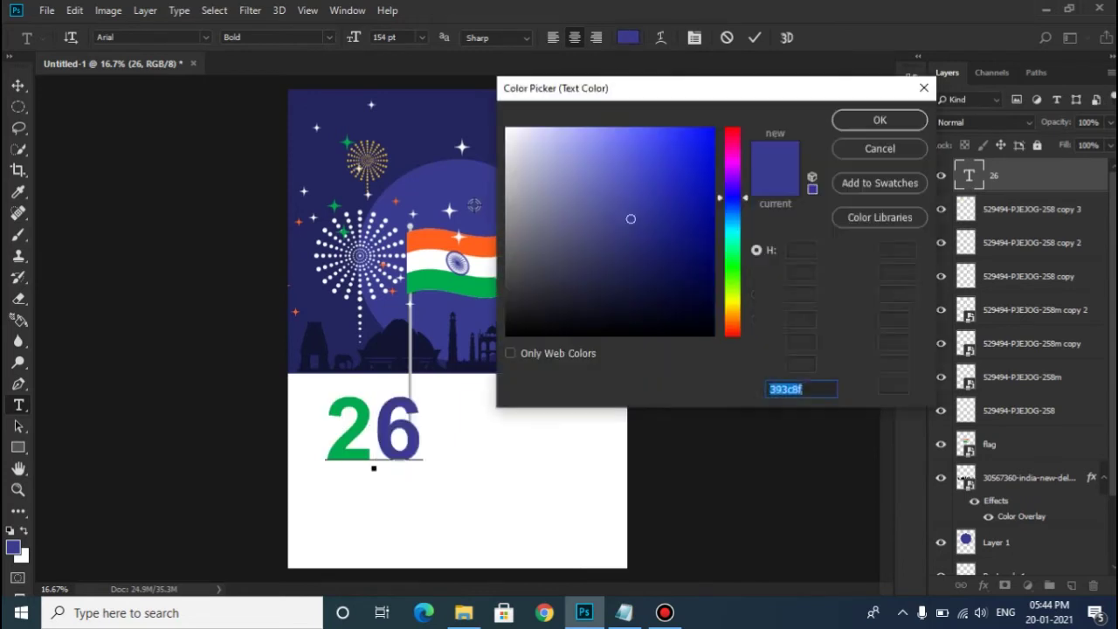
pyautogui.write('ff601d')
pyautogui.click(879, 121)
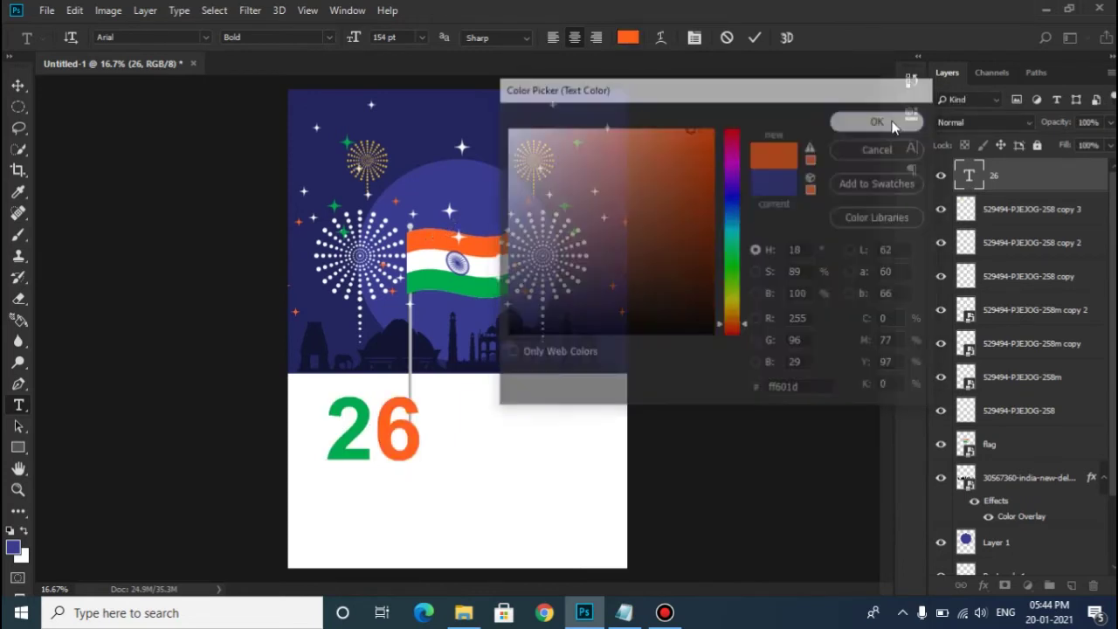
pyautogui.click(19, 85)
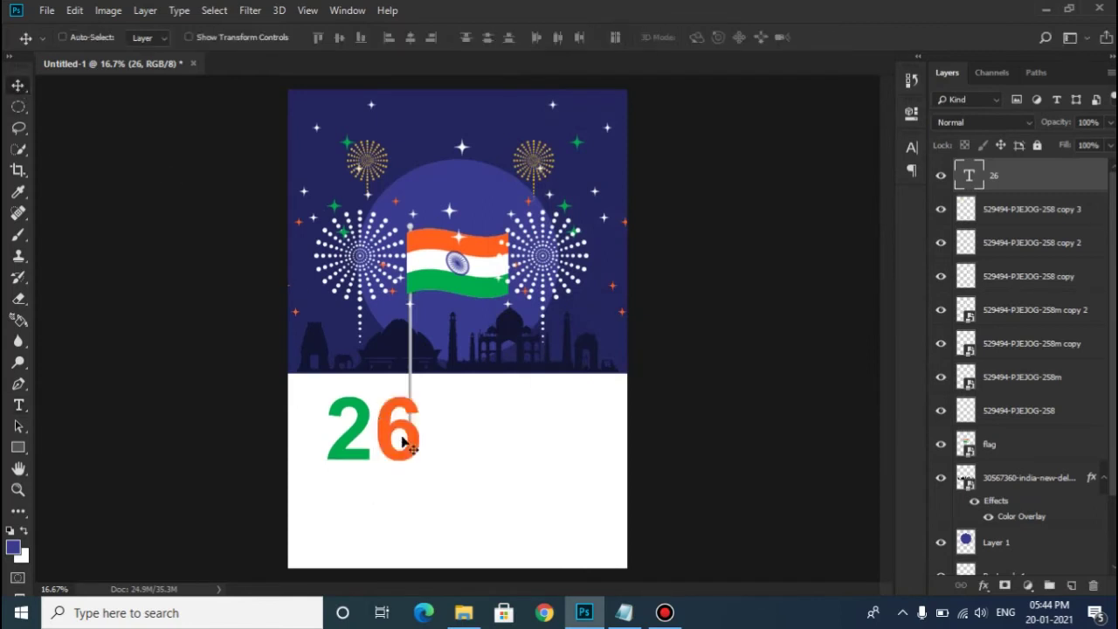
# - Raise the '26' toward the flagpole and stretch it taller, about 121% by 148%
pyautogui.moveTo(430, 444); pyautogui.dragTo(492, 410)
pyautogui.hotkey('ctrl', 't')
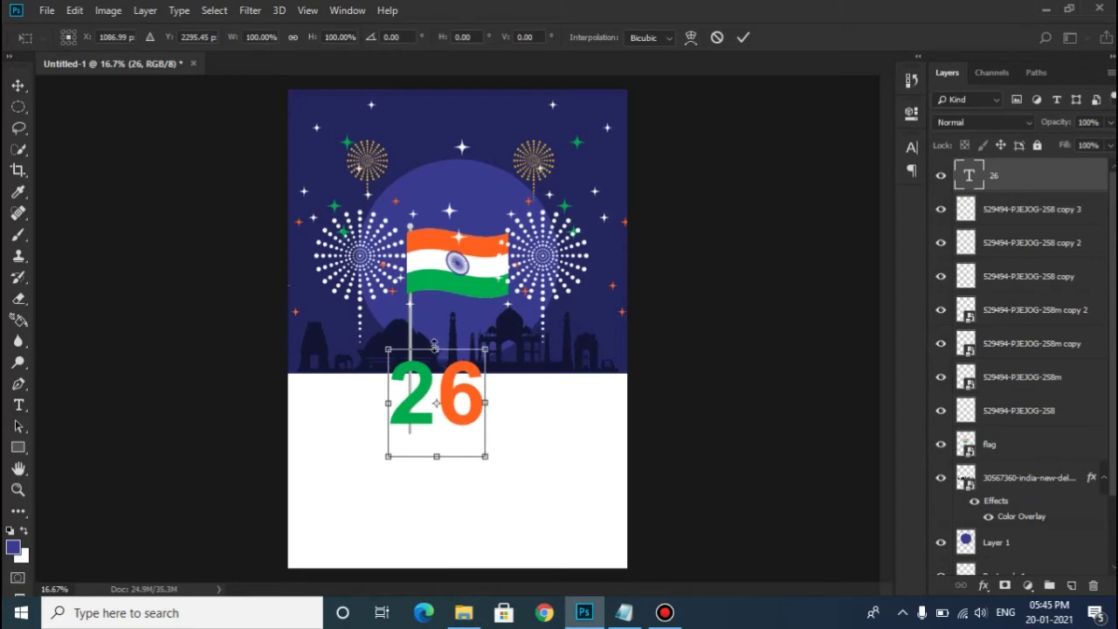
pyautogui.moveTo(436, 349); pyautogui.dragTo(436, 329)
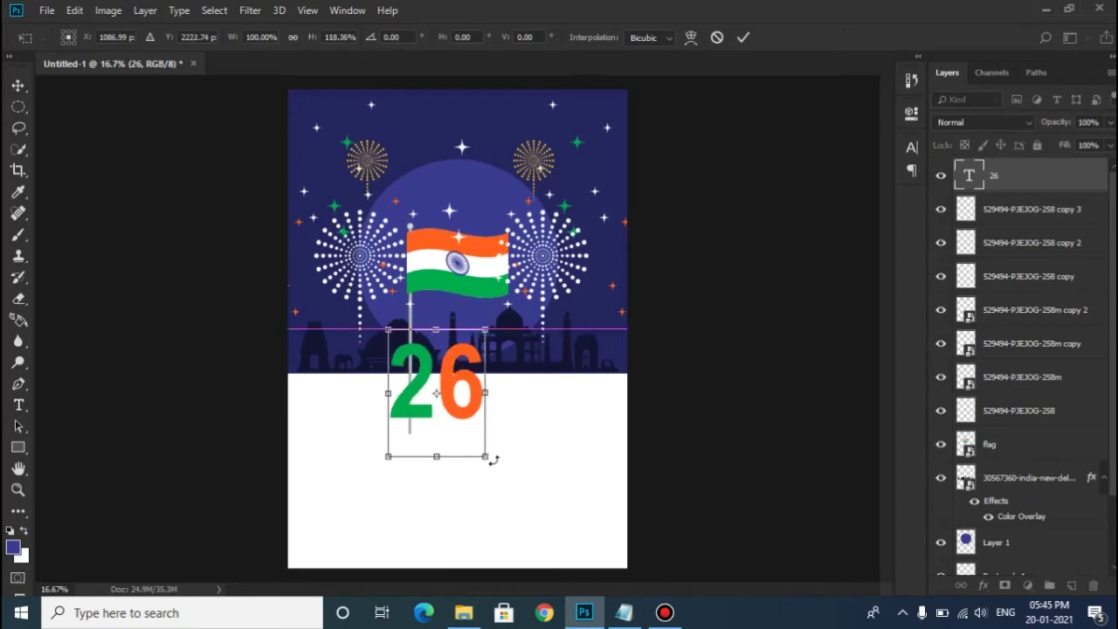
pyautogui.moveTo(485, 457); pyautogui.dragTo(497, 469)
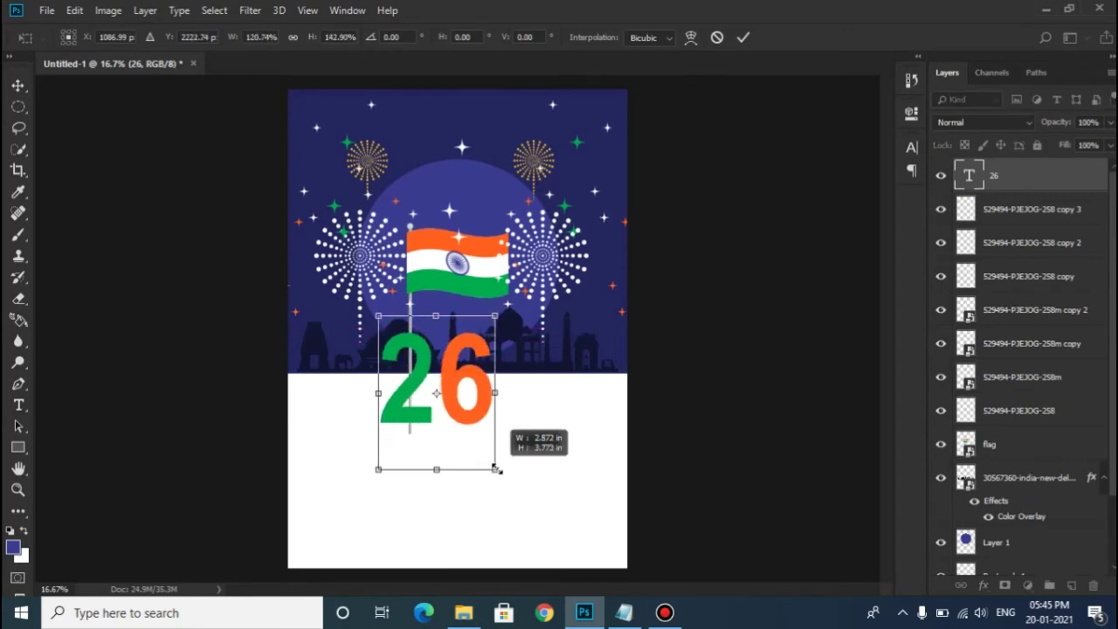
pyautogui.moveTo(435, 468); pyautogui.dragTo(436, 474)
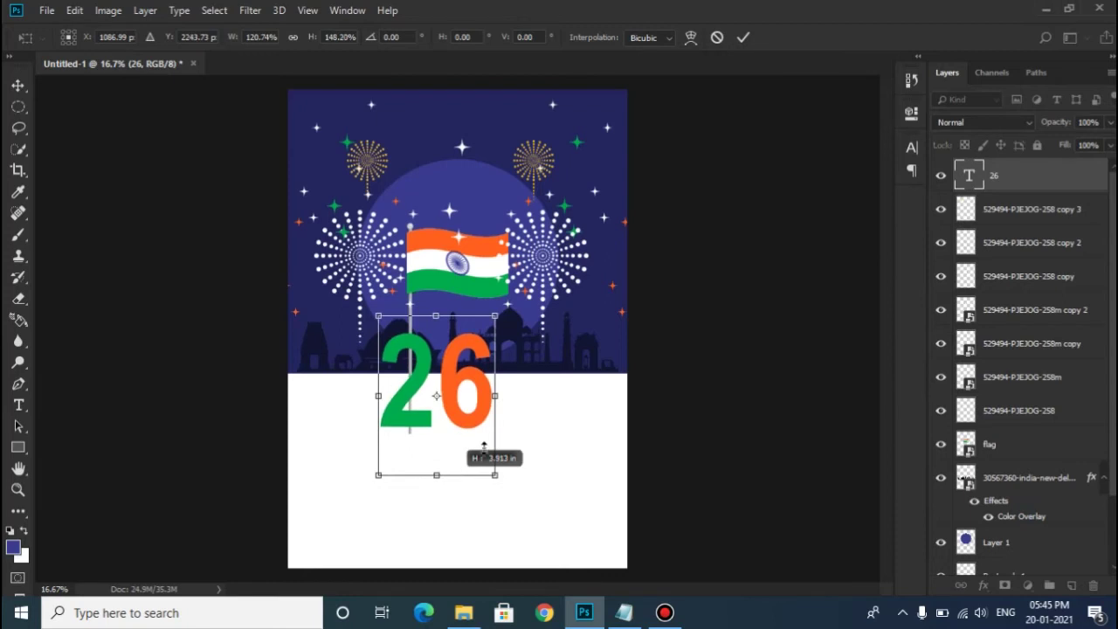
pyautogui.click(743, 38)
# - Centre the '26' horizontally on the poster using the Background layer
pyautogui.scroll(-4, 984, 524)
pyautogui.scroll(-1, 984, 559)
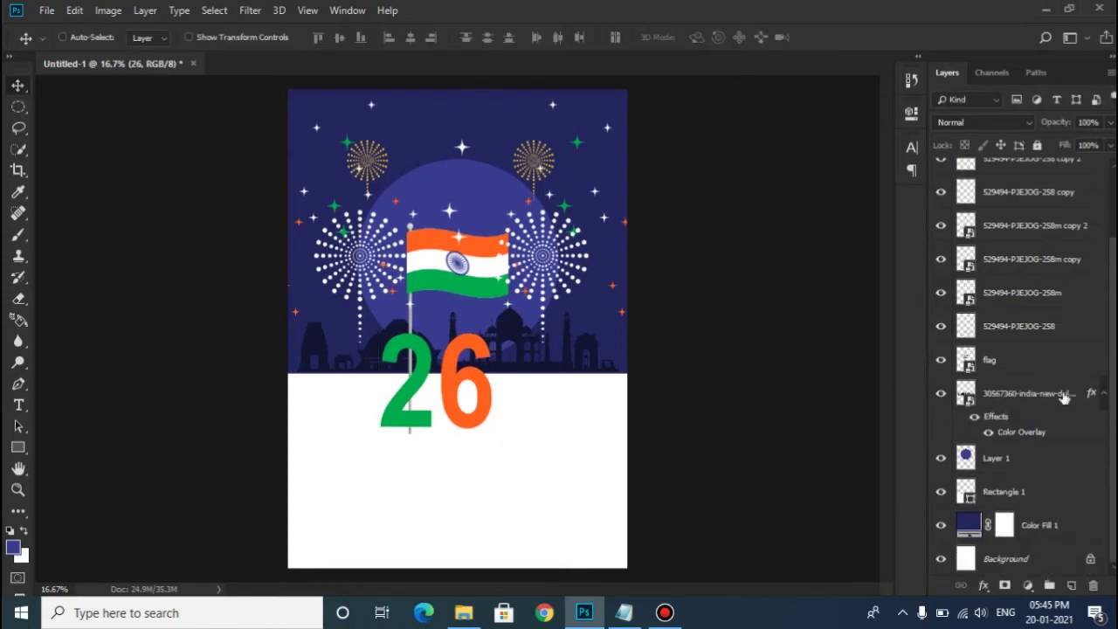
pyautogui.click(990, 563)
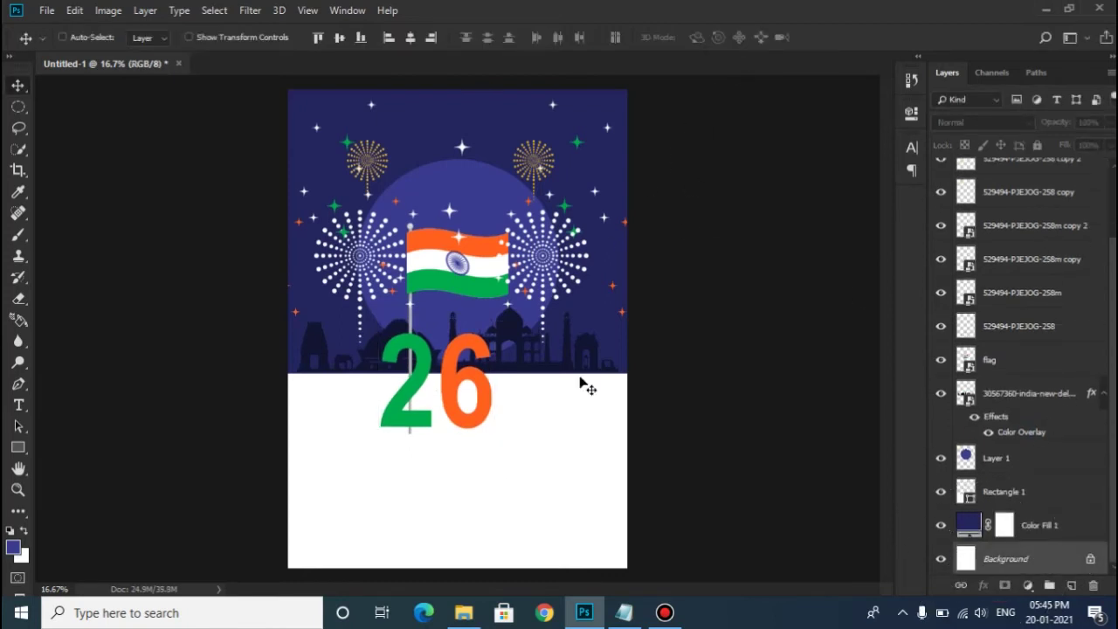
pyautogui.click(412, 39)
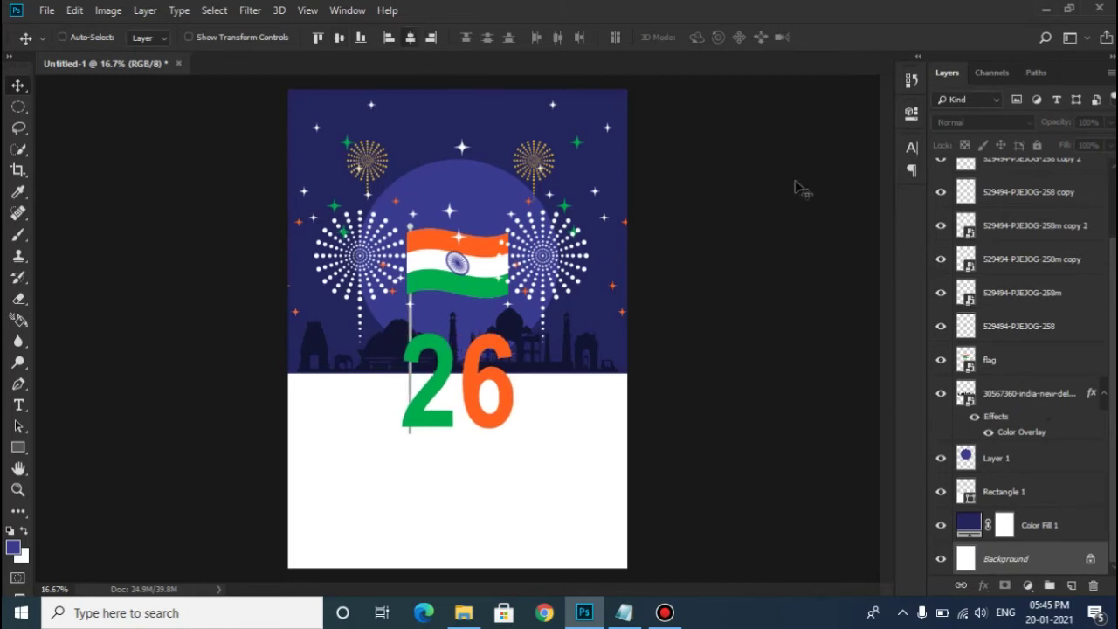
pyautogui.scroll(3, 1037, 180)
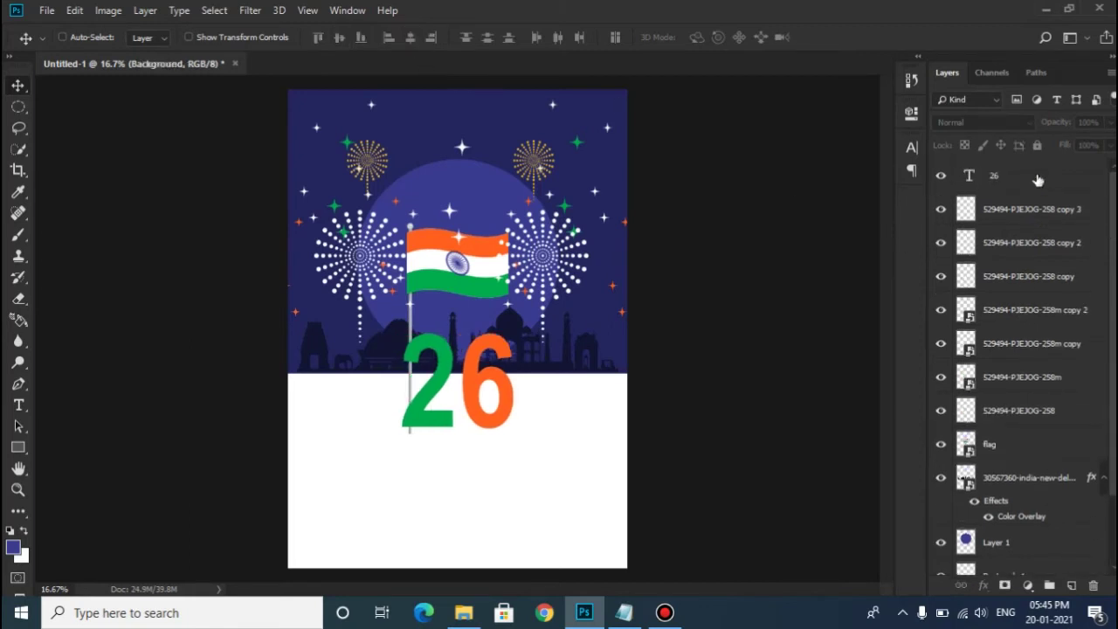
pyautogui.click(1038, 179)
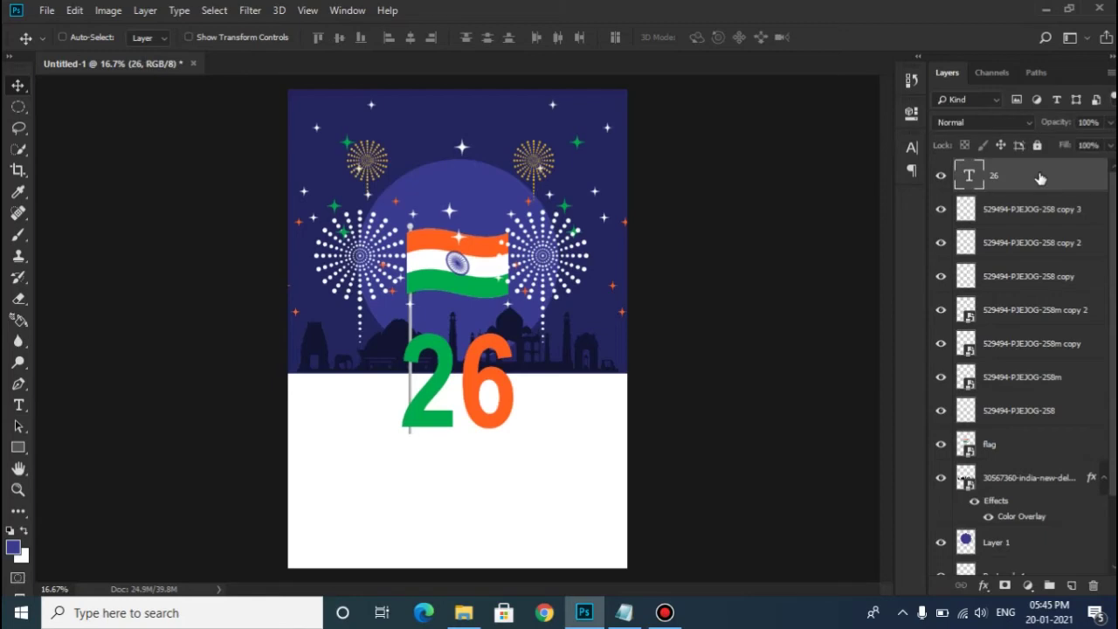
# - Apply Bevel & Emboss to '26' with depth about 792 and slightly more soften
pyautogui.rightClick(1039, 178)
pyautogui.click(882, 19)
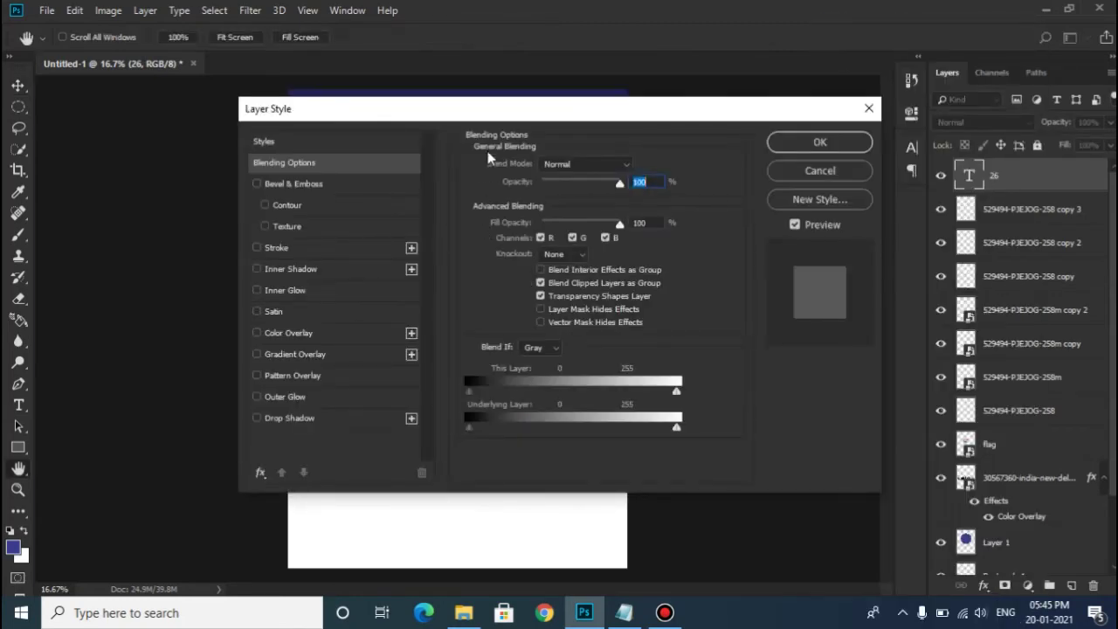
pyautogui.moveTo(493, 111); pyautogui.dragTo(739, 131)
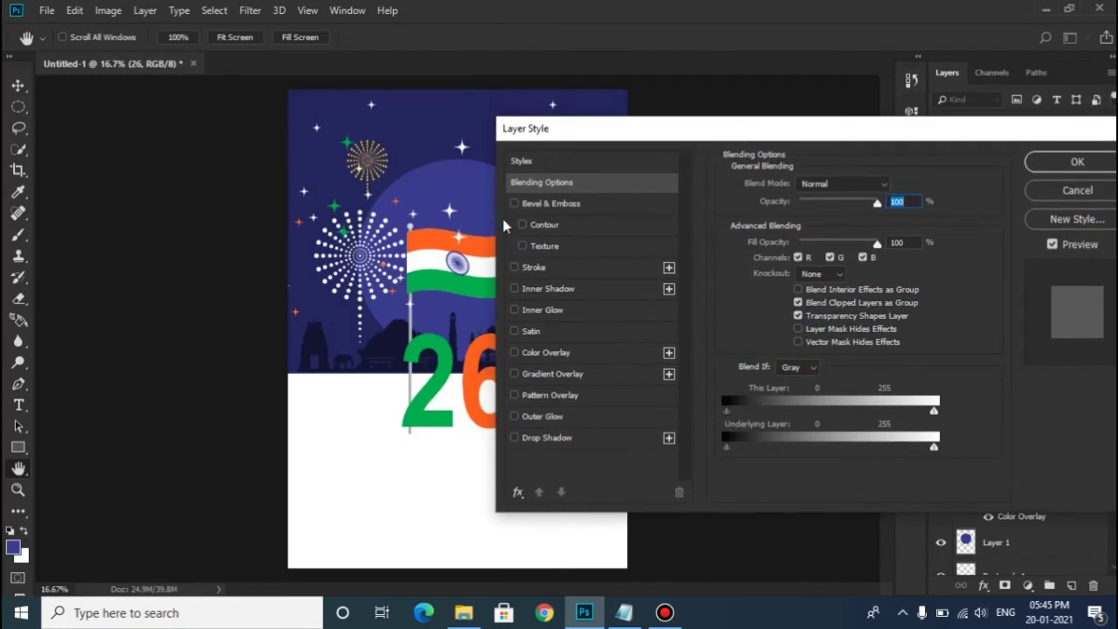
pyautogui.click(545, 209)
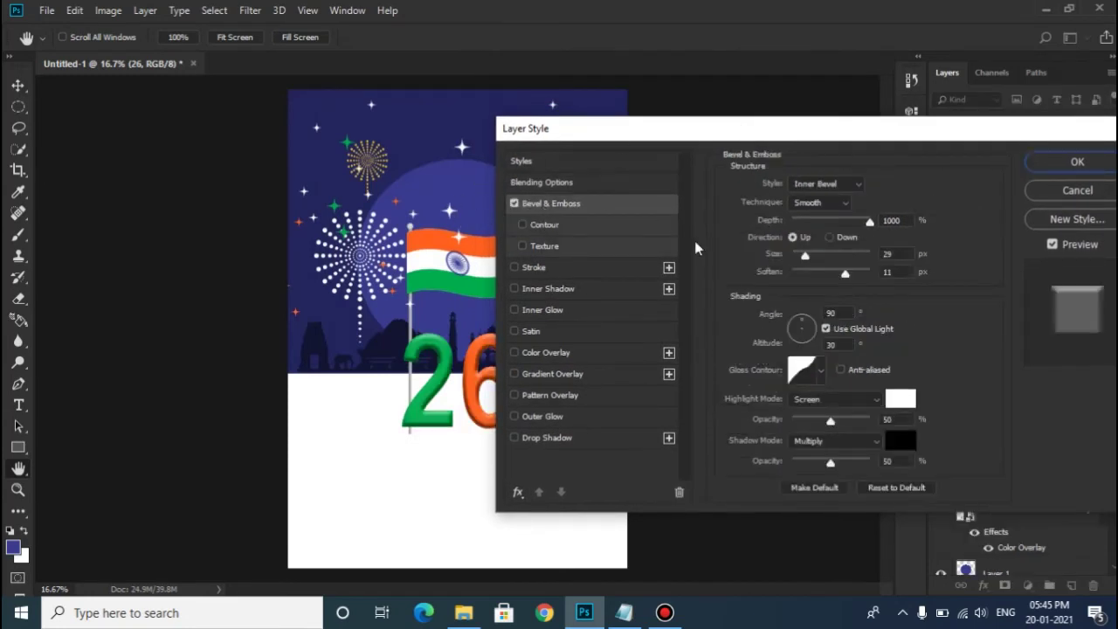
pyautogui.moveTo(870, 225); pyautogui.dragTo(857, 224)
pyautogui.moveTo(844, 274); pyautogui.dragTo(844, 279)
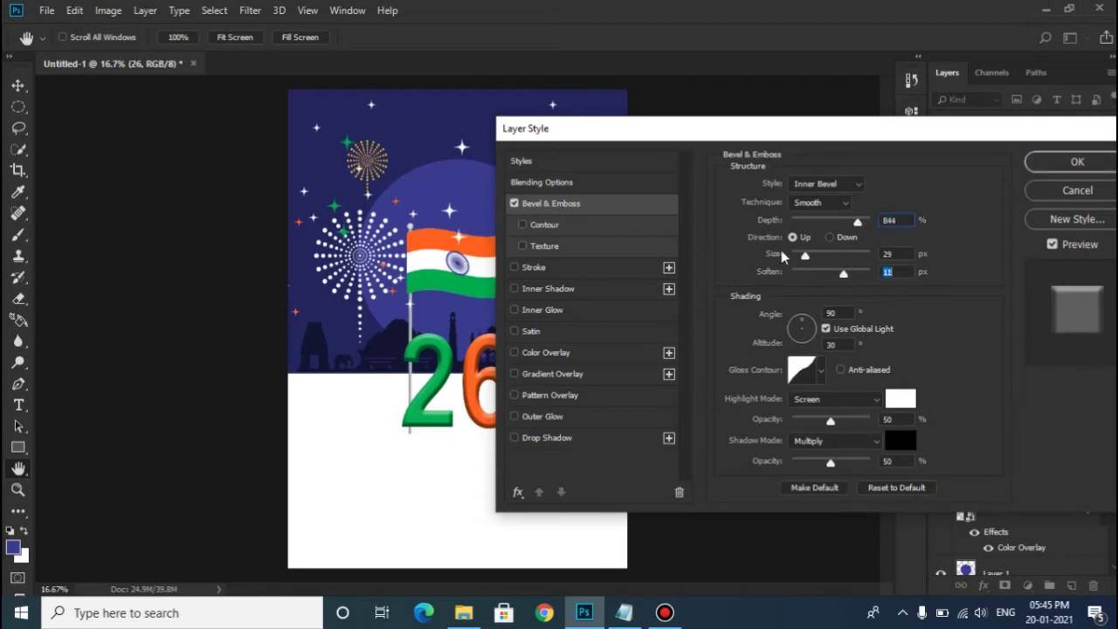
pyautogui.moveTo(857, 221); pyautogui.dragTo(854, 221)
pyautogui.moveTo(903, 126); pyautogui.dragTo(641, 127)
pyautogui.click(845, 162)
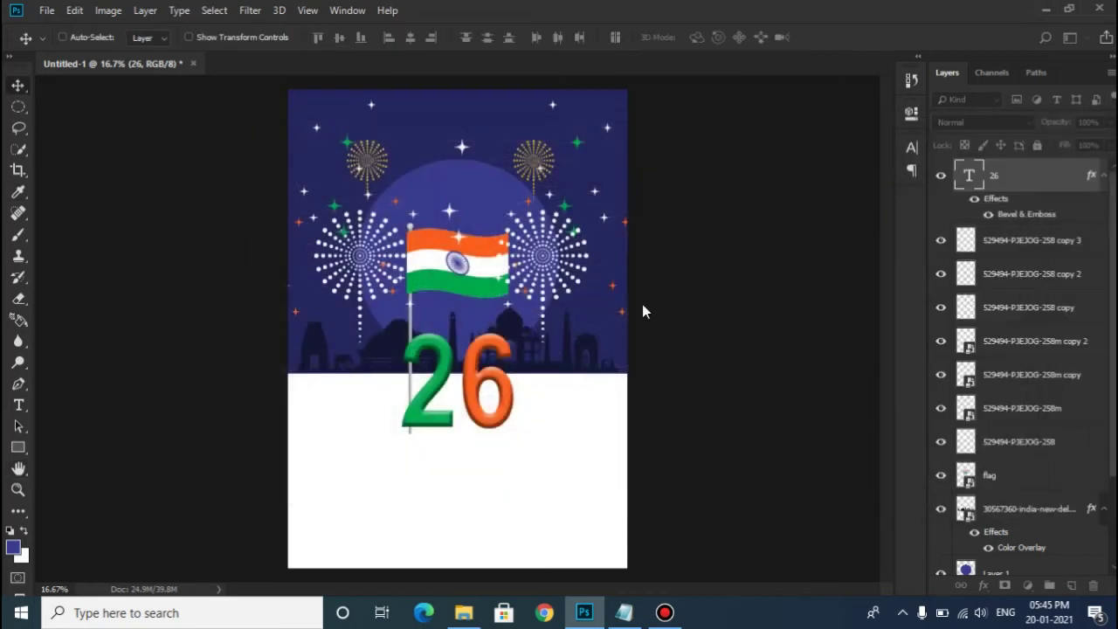
# - Enlarge the bevelled '26' and tighten the kerning between the 2 and 6
pyautogui.hotkey('ctrl', 't')
pyautogui.moveTo(518, 315); pyautogui.dragTo(532, 293)
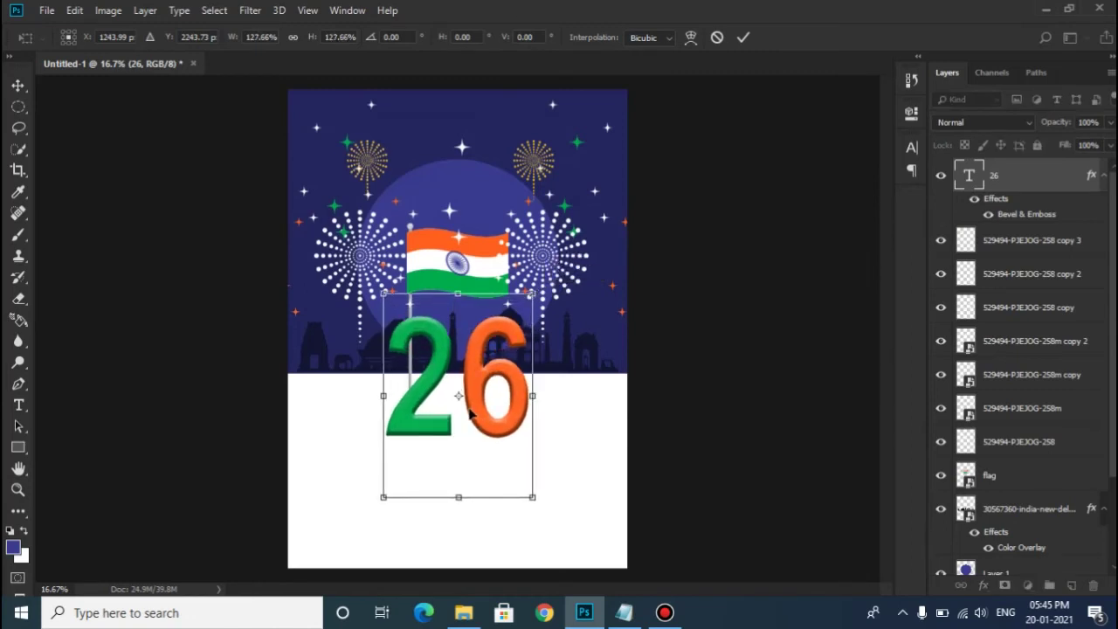
pyautogui.press('Return')
pyautogui.press('t')
pyautogui.click(463, 405)
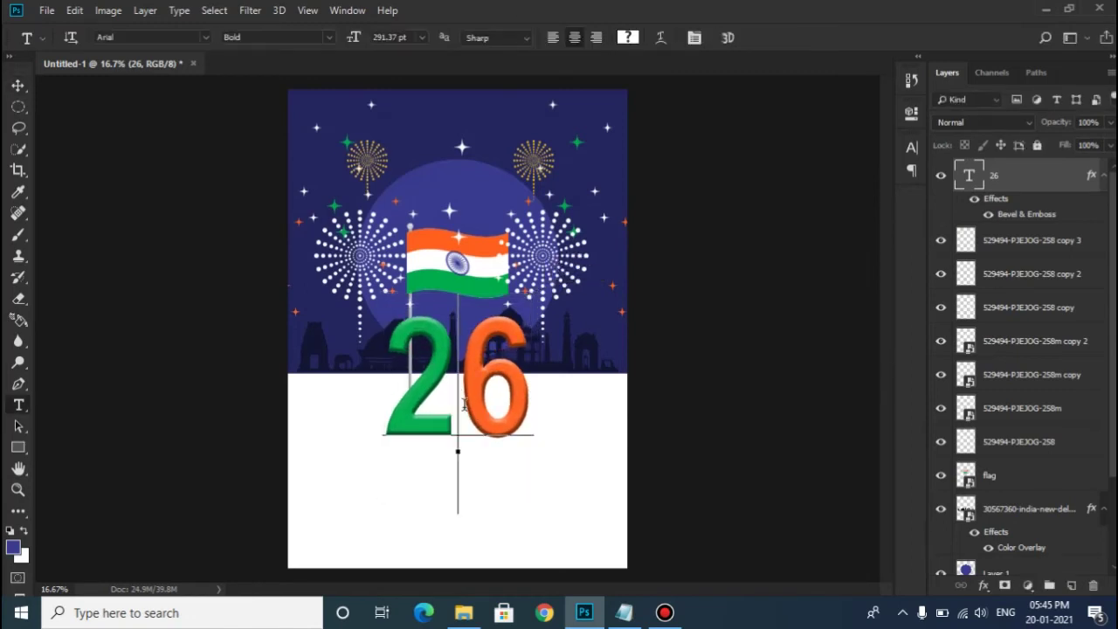
pyautogui.hotkey('ctrl', 'alt', 'Left')
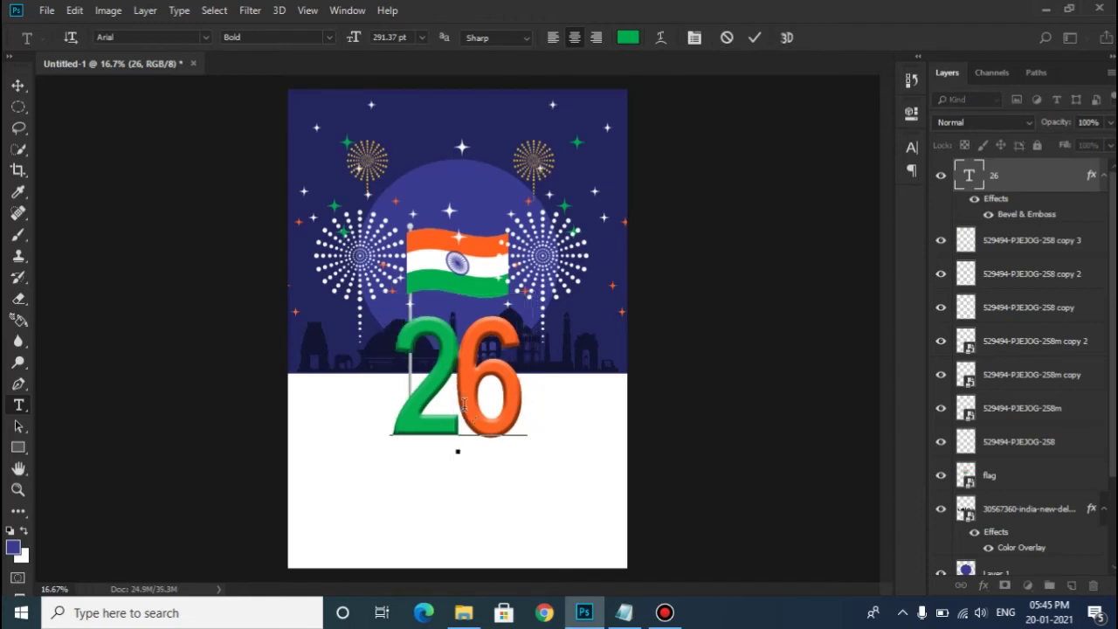
pyautogui.hotkey('ctrl', 'Return')
# - Nudge the '26' slightly up and left beside the flagpole
pyautogui.scroll(-3, 1013, 367)
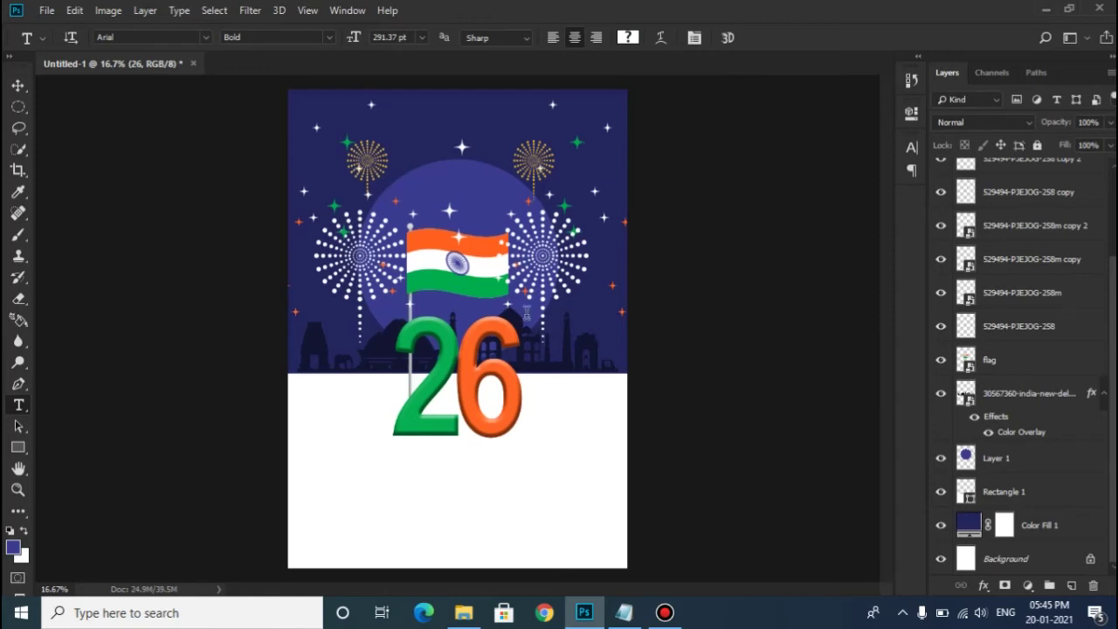
pyautogui.press('v')
pyautogui.moveTo(472, 370); pyautogui.dragTo(472, 368)
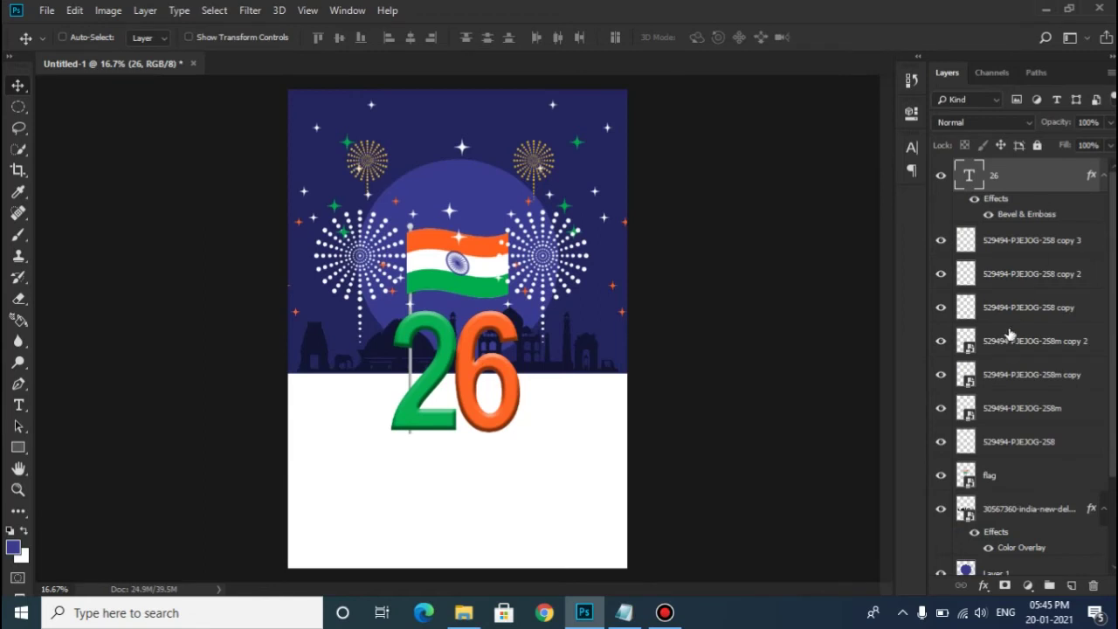
pyautogui.click(1021, 476)
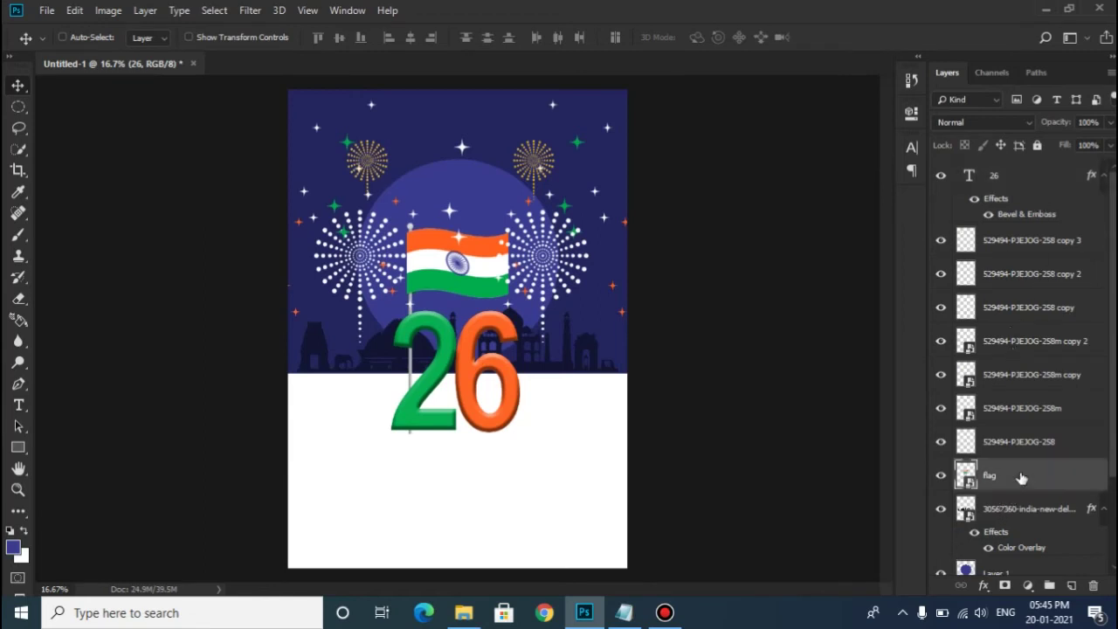
# - Rasterize the flag layer and try marquee selections around the base of the 26
pyautogui.rightClick(1020, 473)
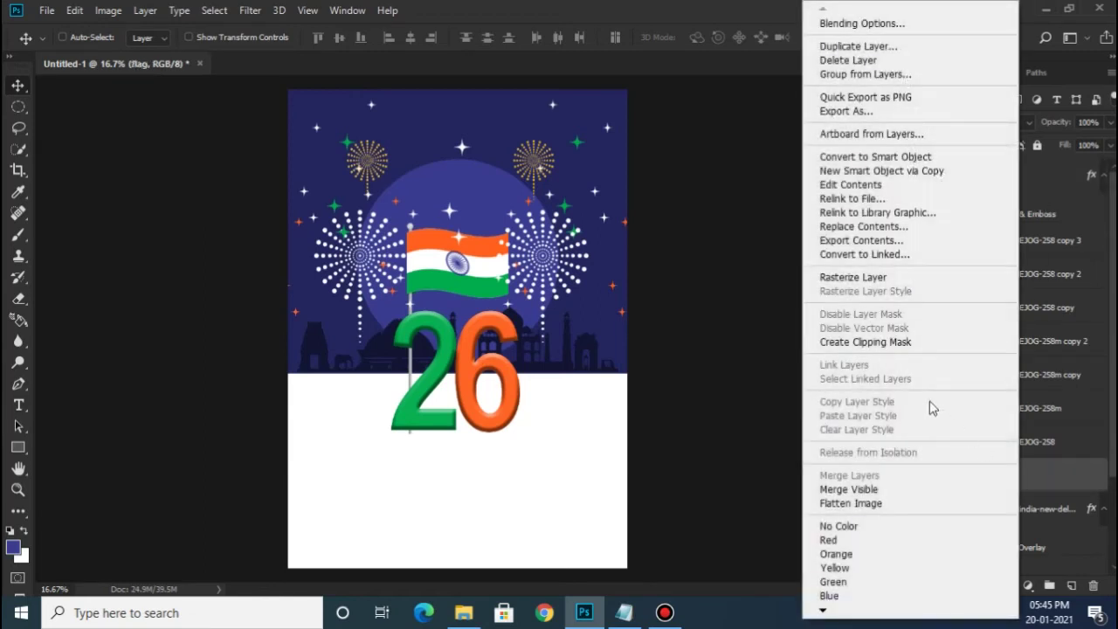
pyautogui.click(864, 277)
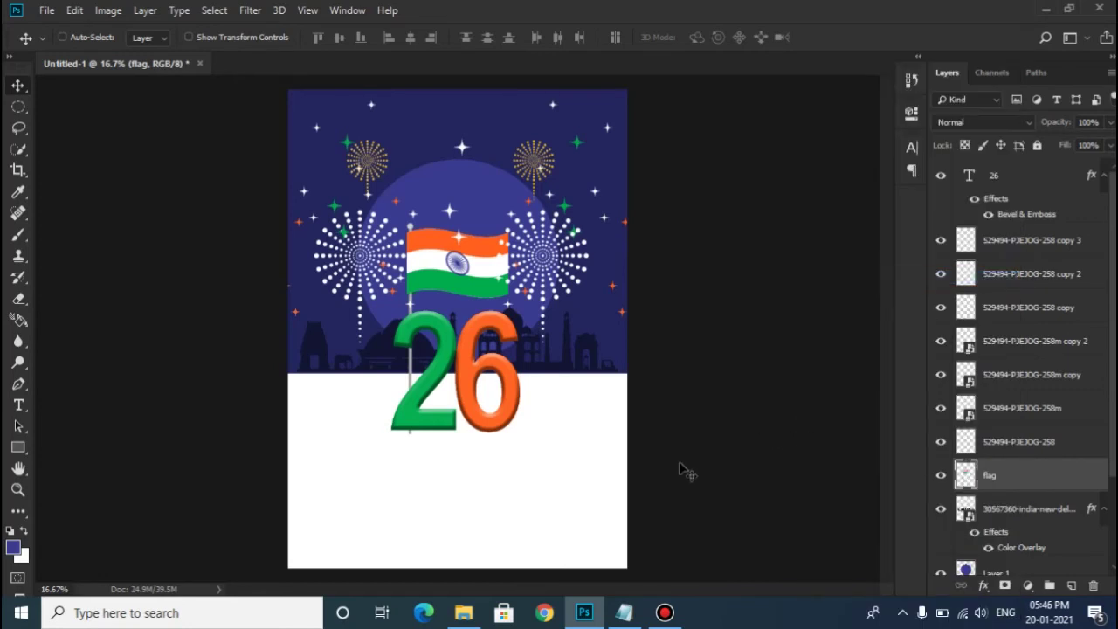
pyautogui.press('m')
pyautogui.moveTo(377, 376); pyautogui.dragTo(514, 490)
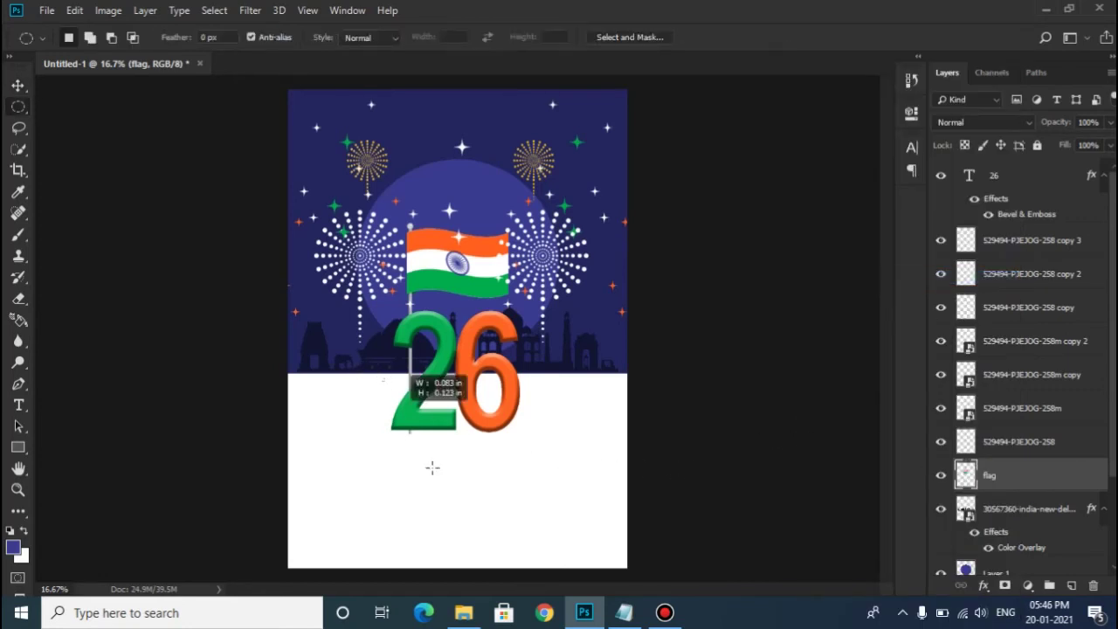
pyautogui.click(516, 482)
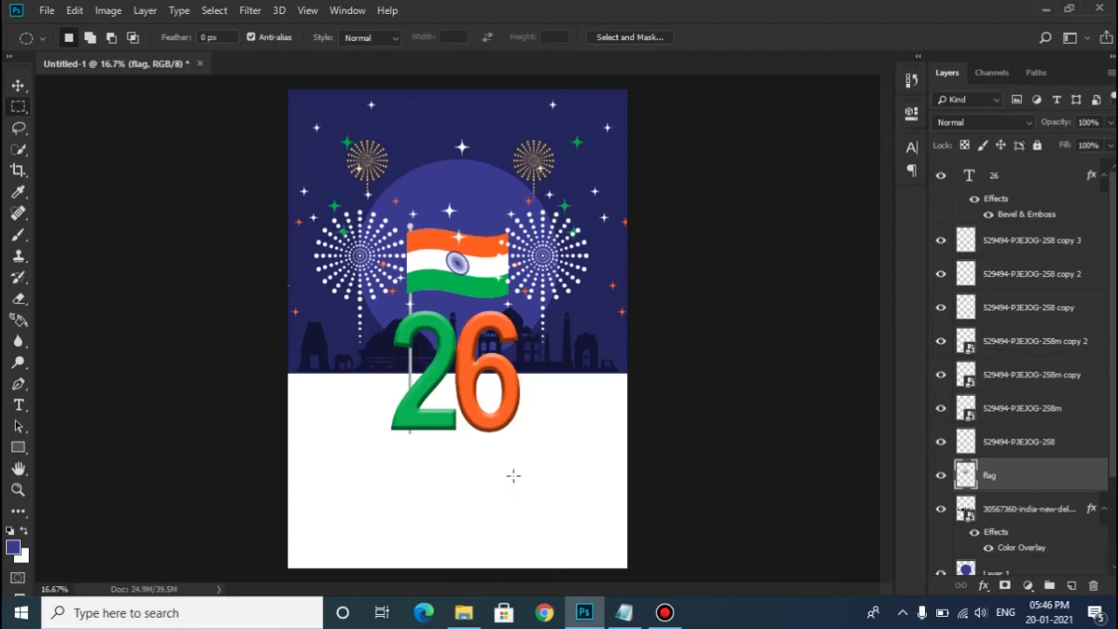
pyautogui.moveTo(382, 374); pyautogui.dragTo(547, 479)
pyautogui.moveTo(463, 456); pyautogui.dragTo(462, 455)
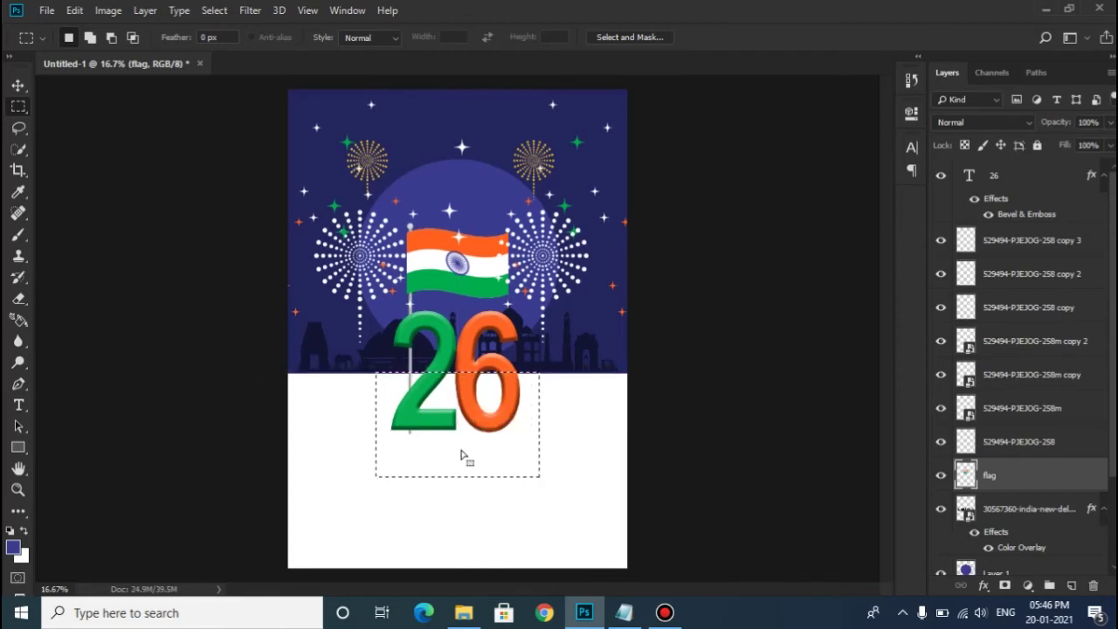
pyautogui.hotkey('ctrl', 'd')
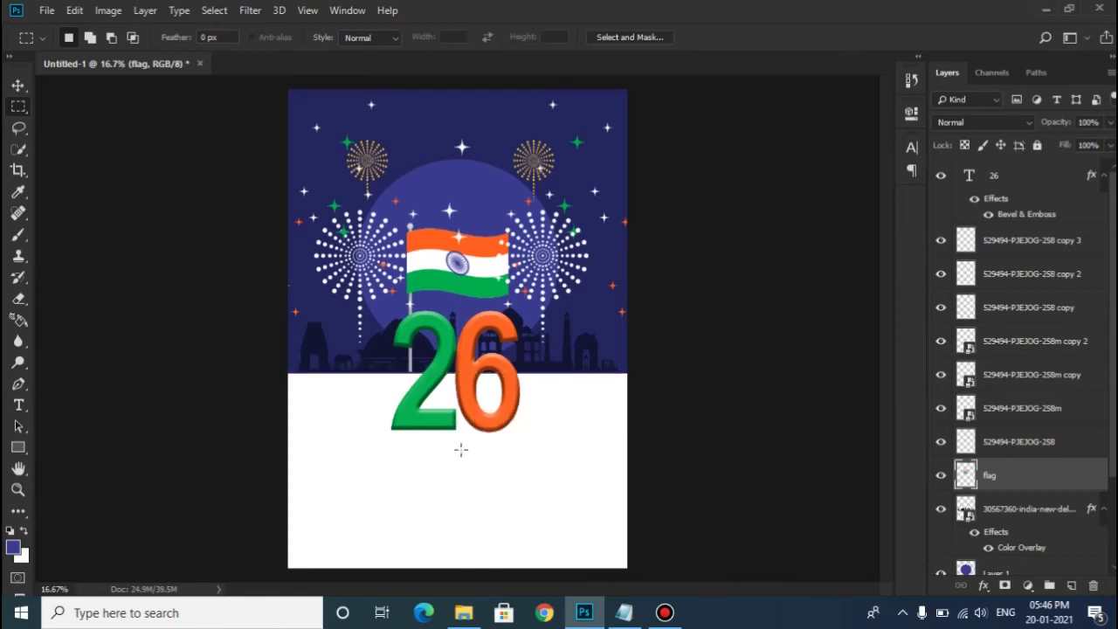
pyautogui.click(17, 87)
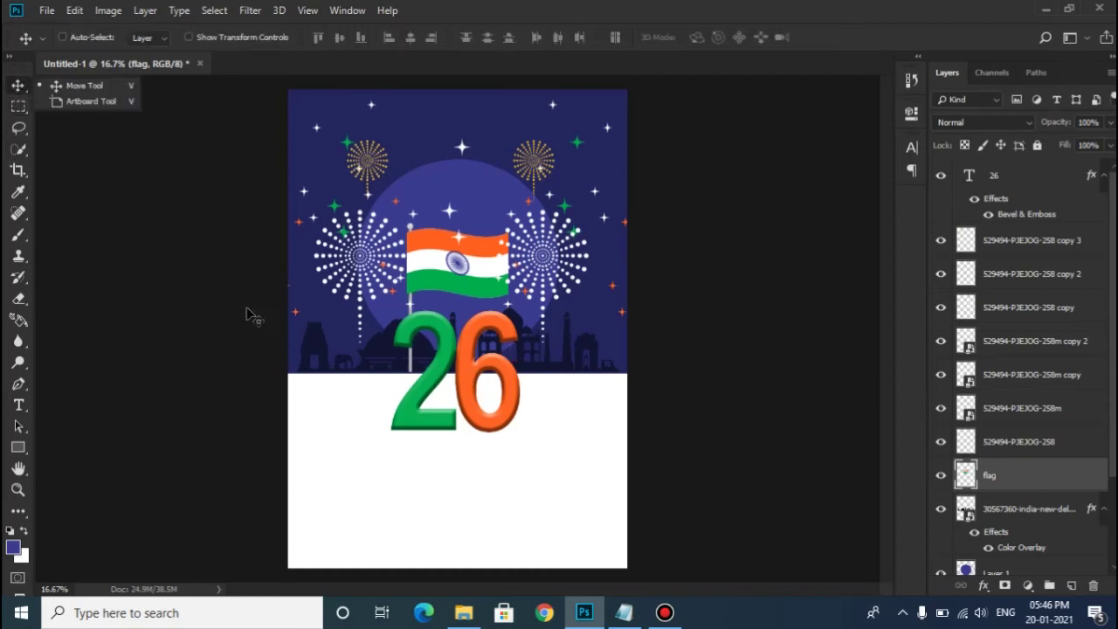
pyautogui.press('t')
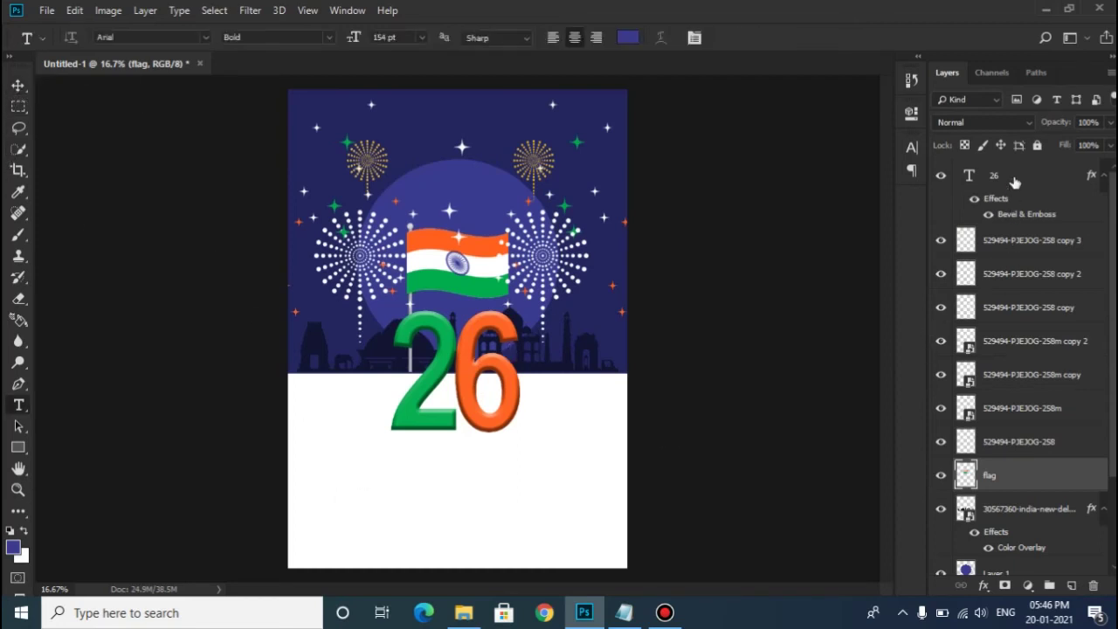
# - Type 'REPUBLIC DAY' on a new text line below the 26
pyautogui.click(1014, 179)
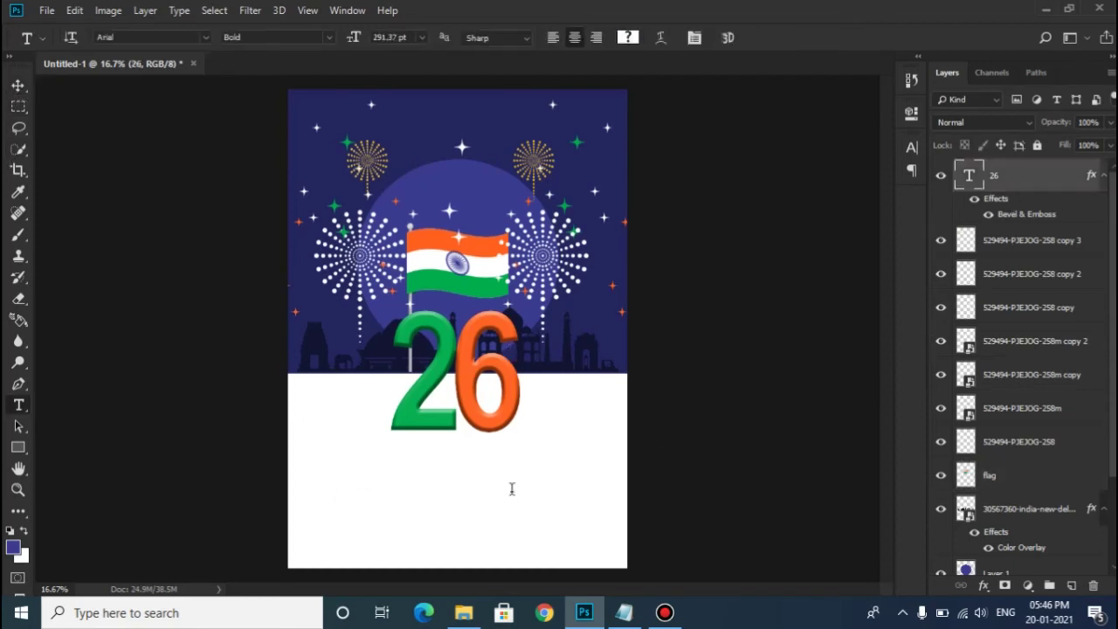
pyautogui.click(362, 504)
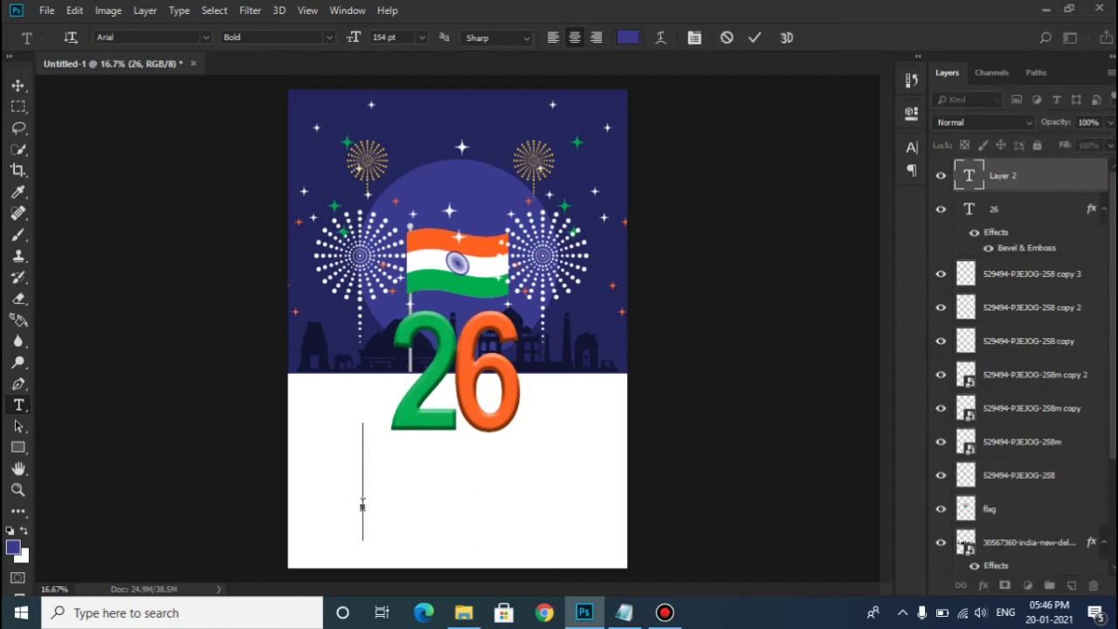
pyautogui.write('RE')
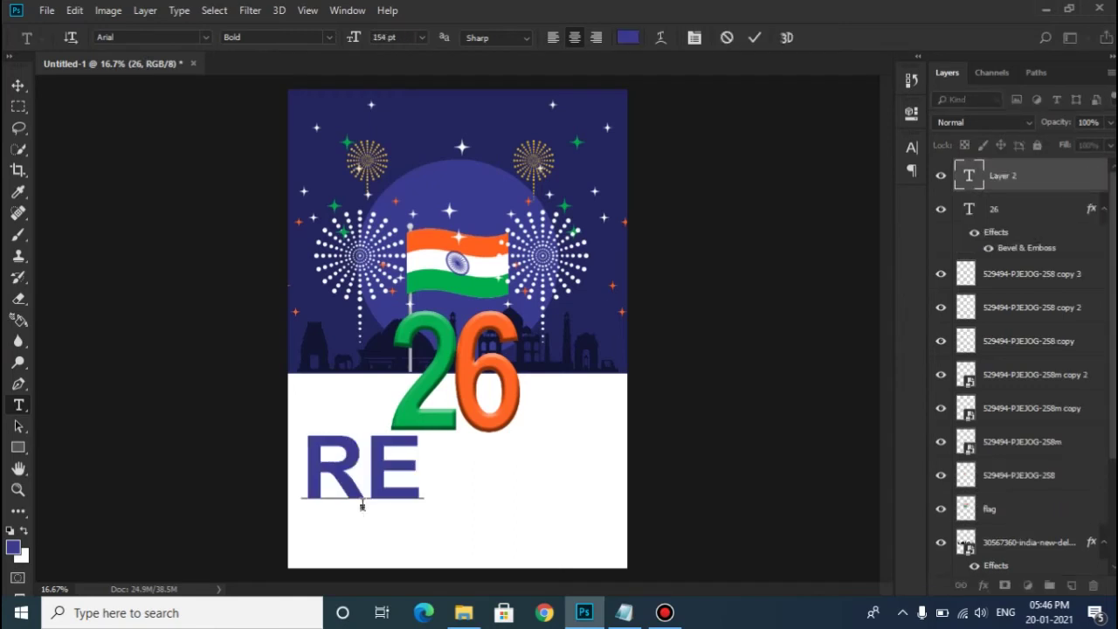
pyautogui.write('PUBLIC DA')
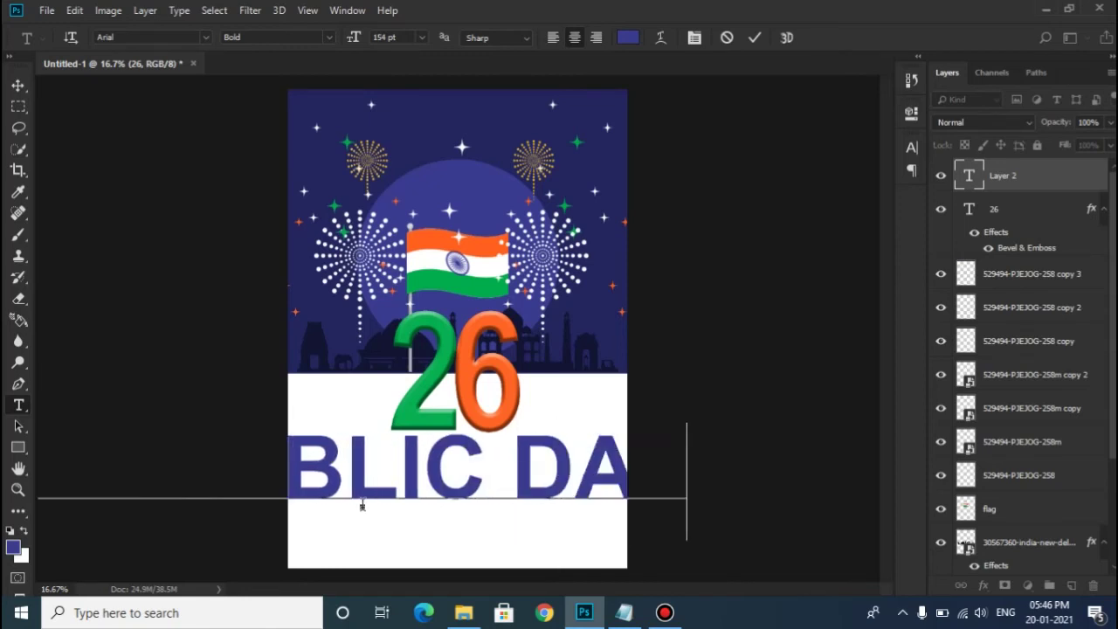
pyautogui.write('Y')
pyautogui.hotkey('ctrl', 'Return')
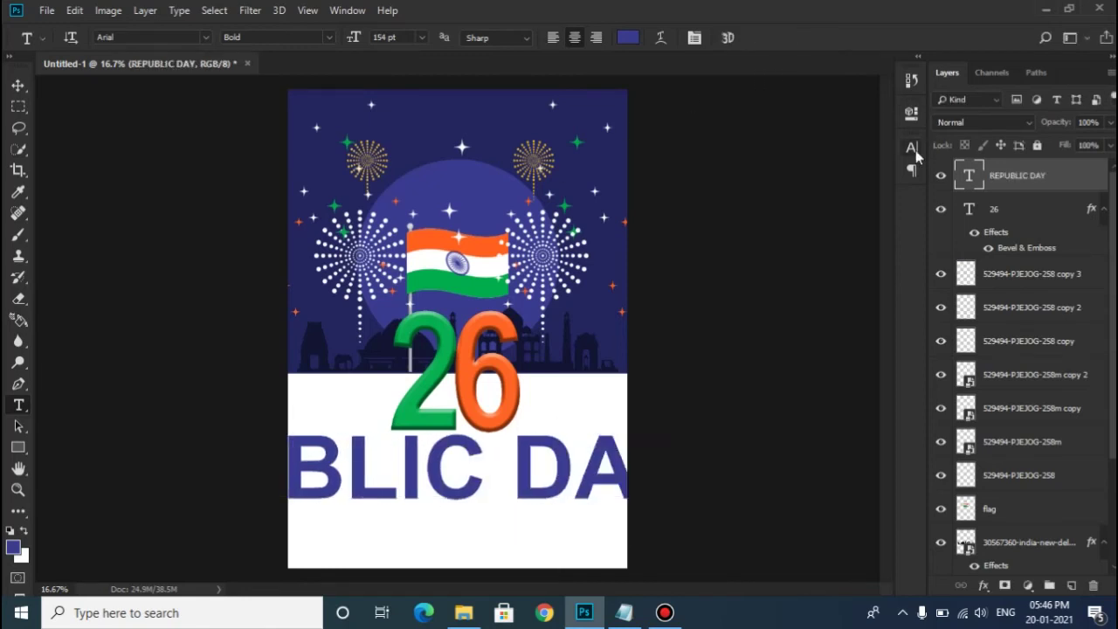
# - Set the title to Black weight at 72 pt and bring it onto the page
pyautogui.click(911, 147)
pyautogui.click(881, 168)
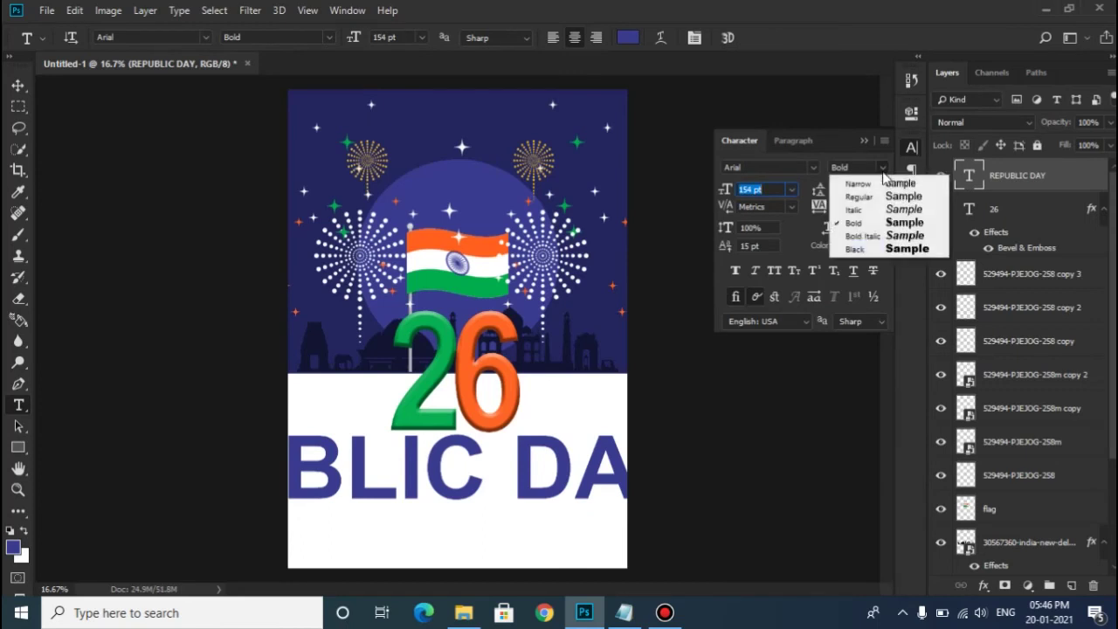
pyautogui.click(865, 248)
pyautogui.click(792, 189)
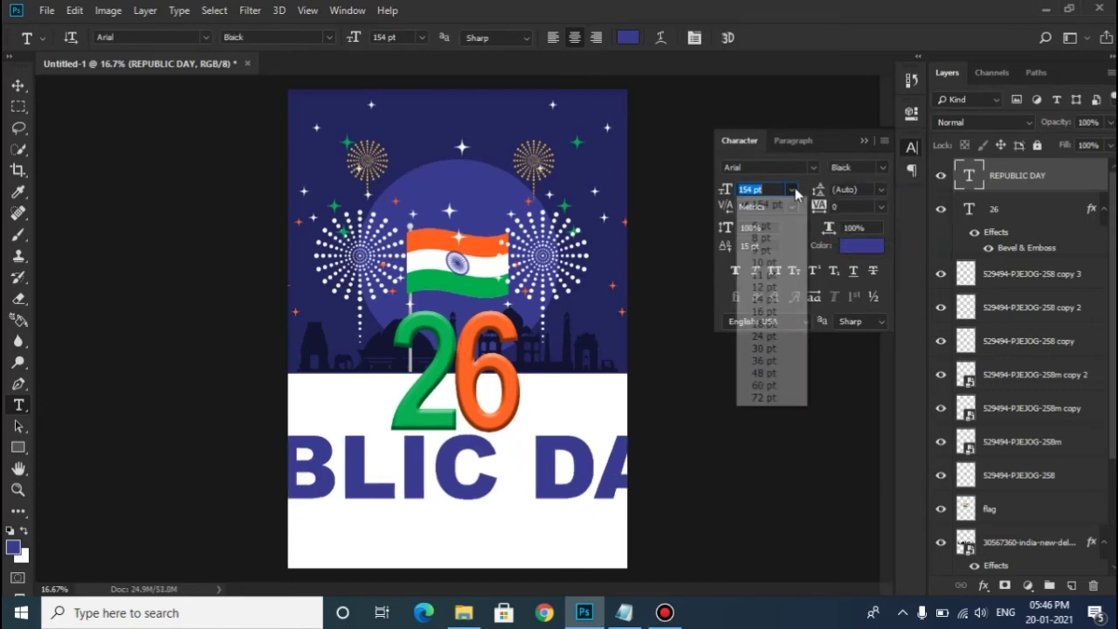
pyautogui.click(765, 398)
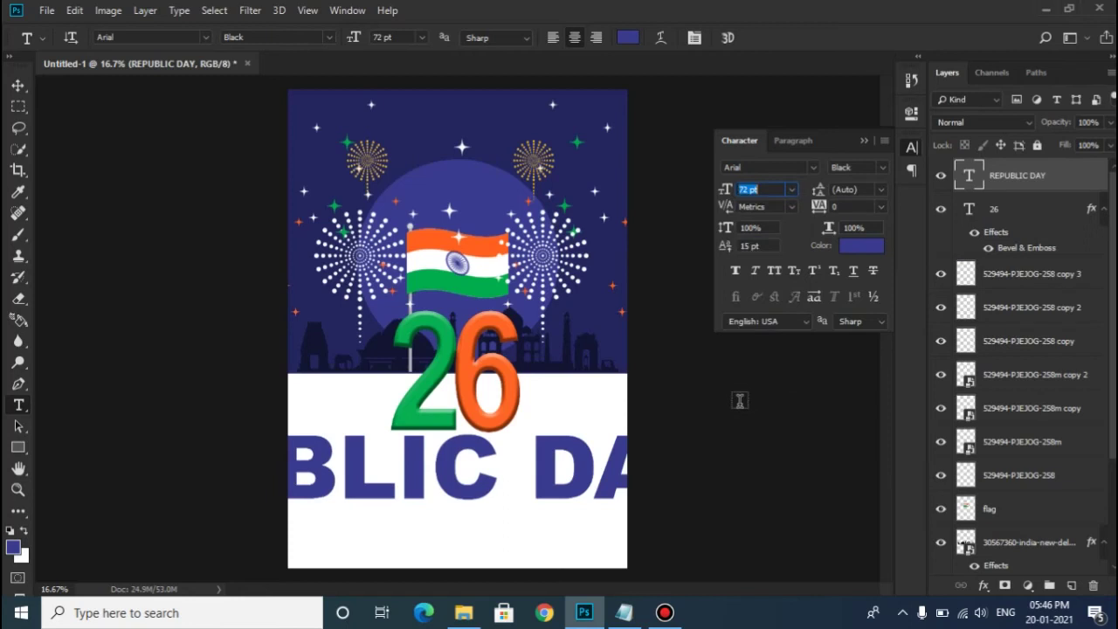
pyautogui.click(17, 85)
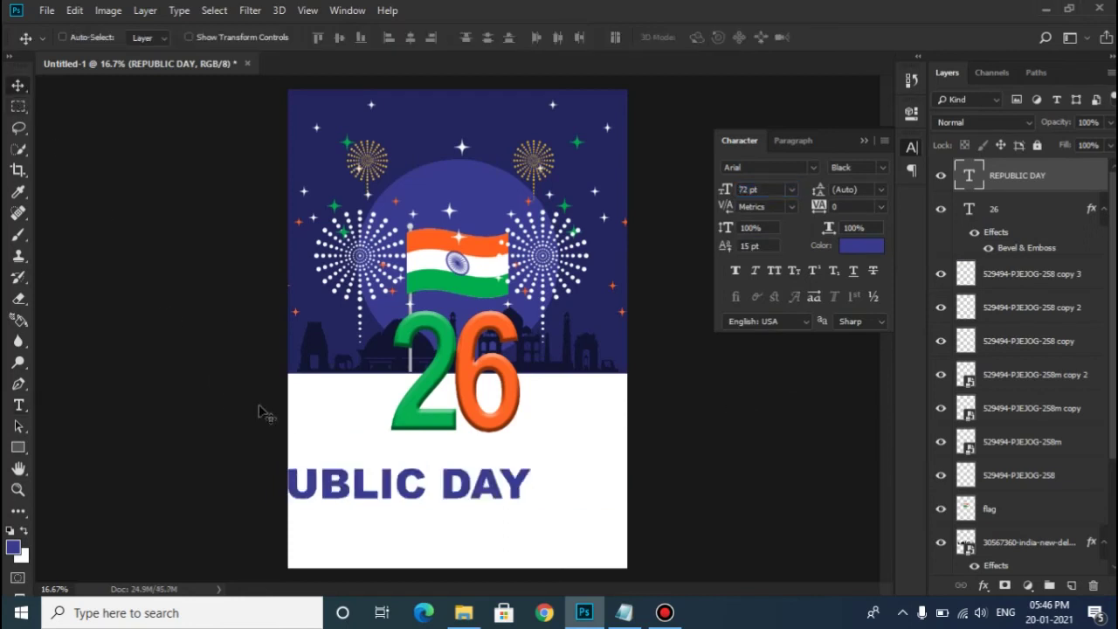
pyautogui.moveTo(365, 498); pyautogui.dragTo(448, 482)
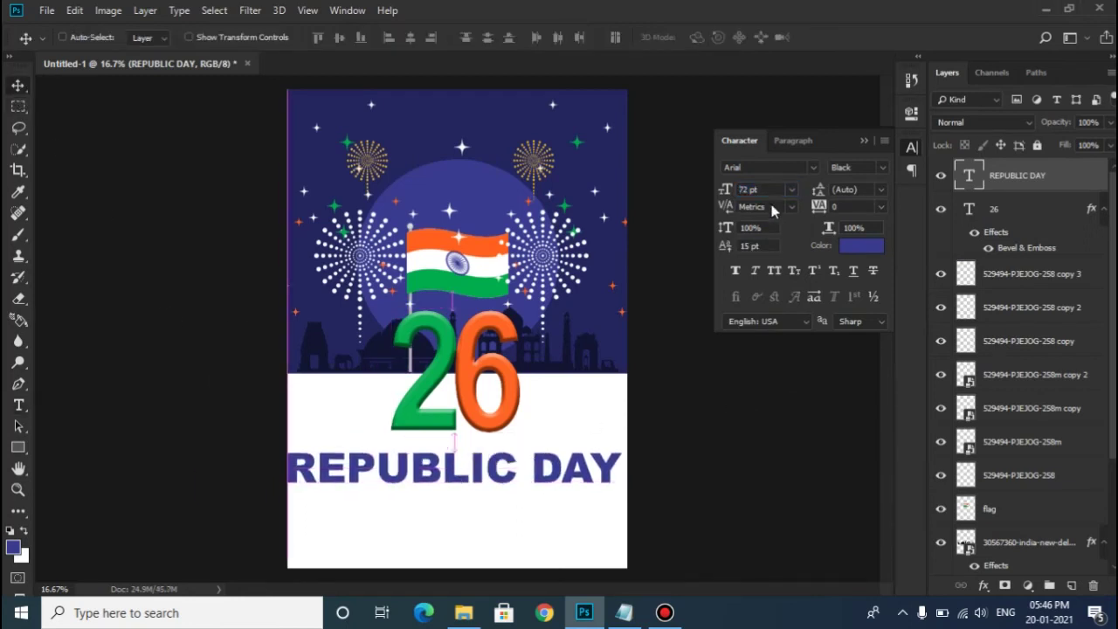
# - Resize 'REPUBLIC DAY' to 48 pt and centre it just below the 26
pyautogui.click(791, 190)
pyautogui.click(761, 349)
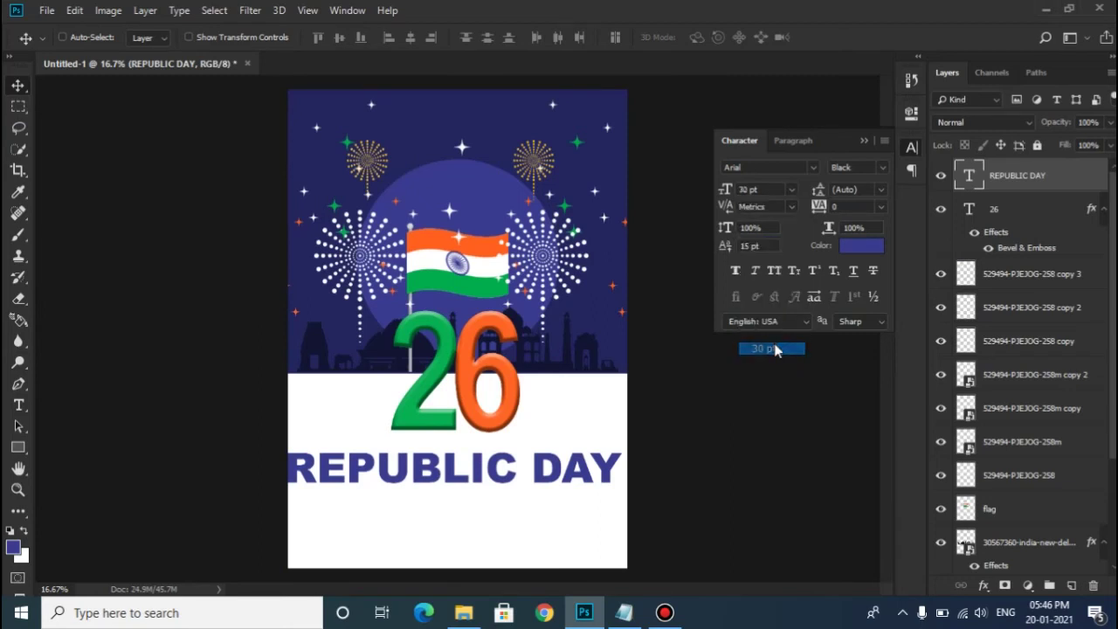
pyautogui.click(791, 192)
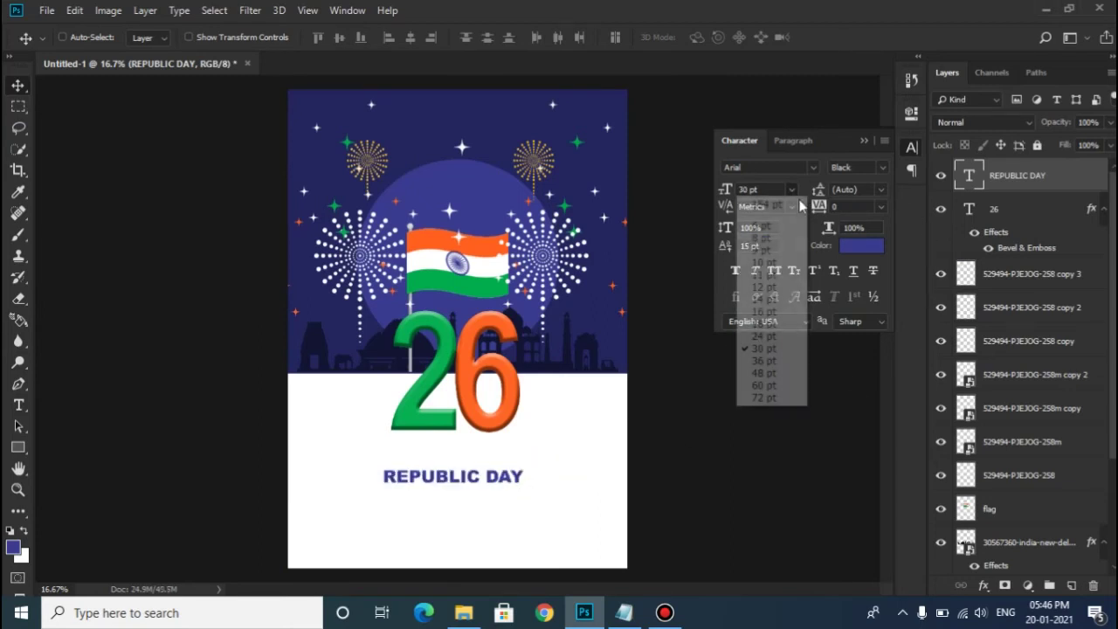
pyautogui.click(782, 376)
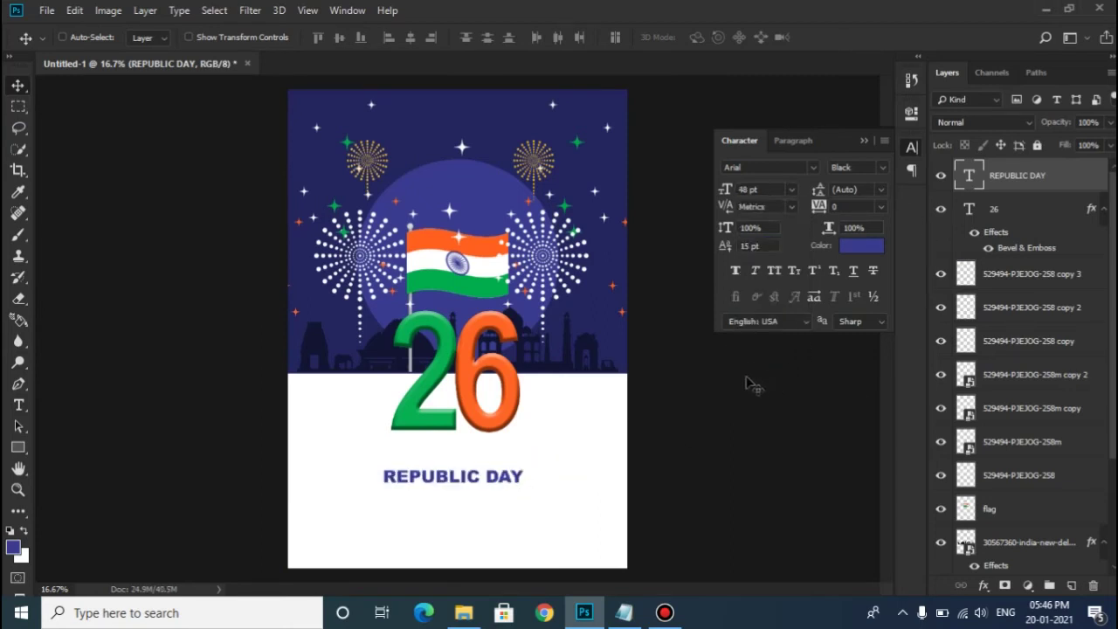
pyautogui.moveTo(494, 513); pyautogui.dragTo(504, 493)
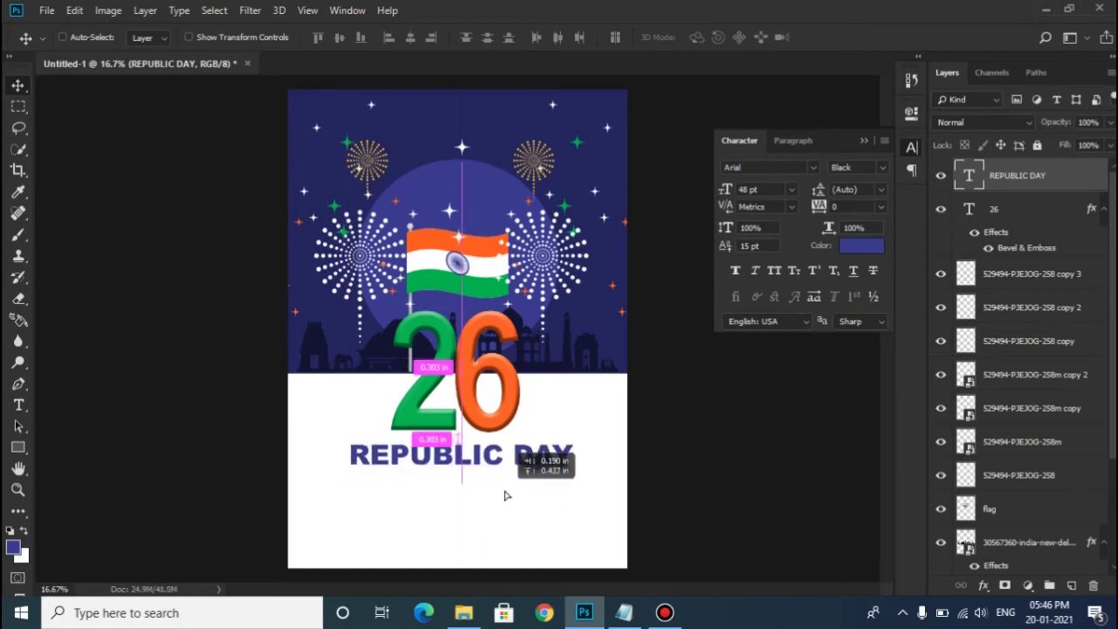
pyautogui.moveTo(504, 493); pyautogui.dragTo(504, 490)
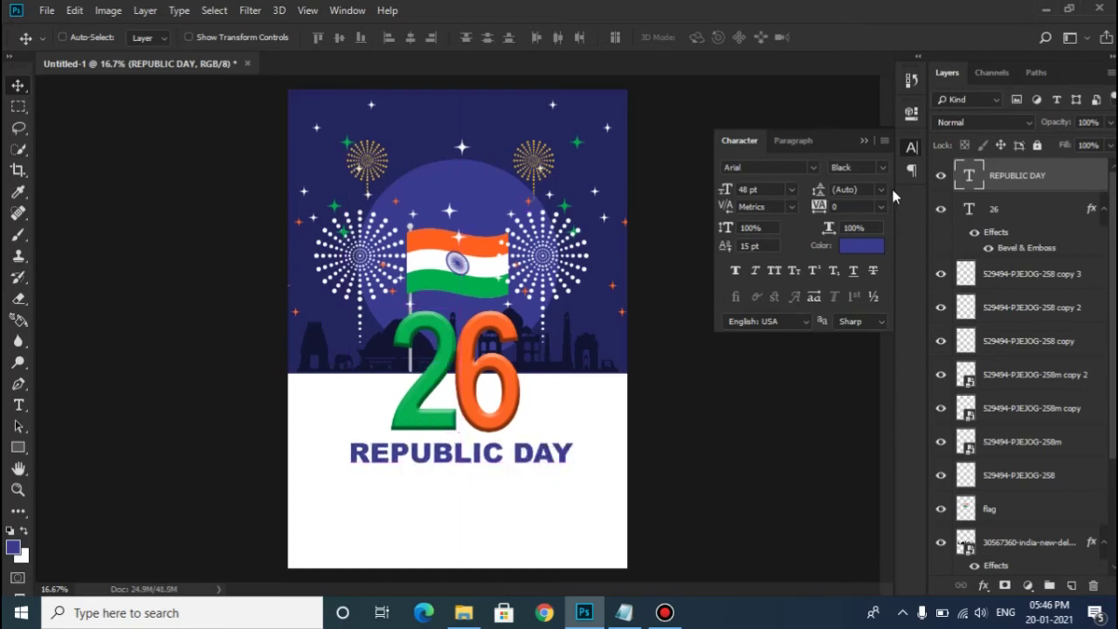
pyautogui.click(861, 140)
# - Add a new text line reading 'INDIA' near the bottom of the poster
pyautogui.press('t')
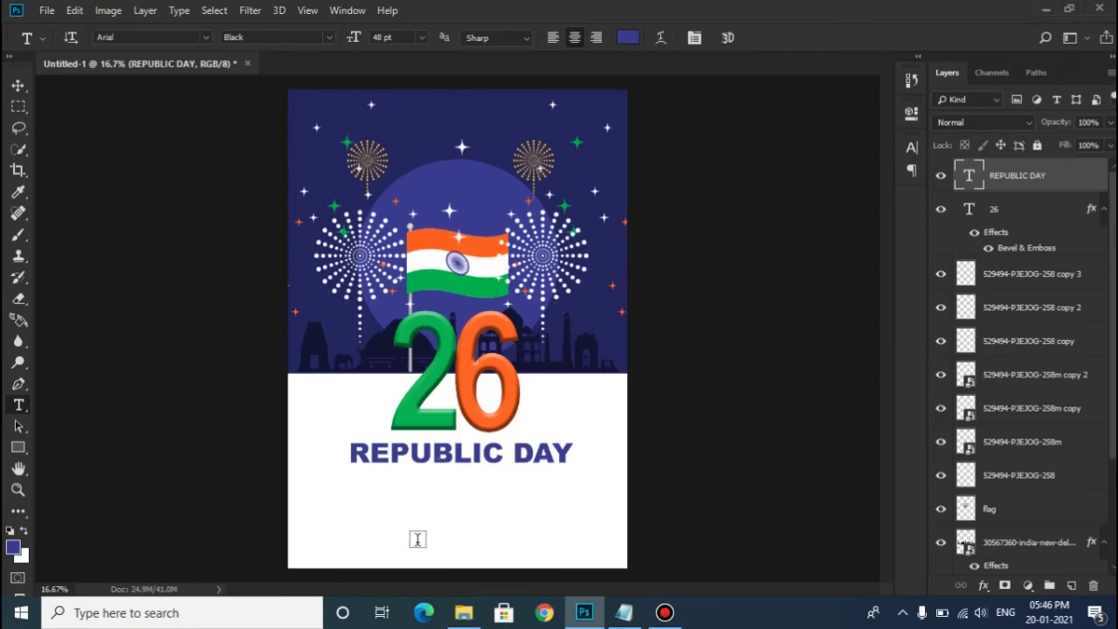
pyautogui.click(418, 535)
pyautogui.write('IN')
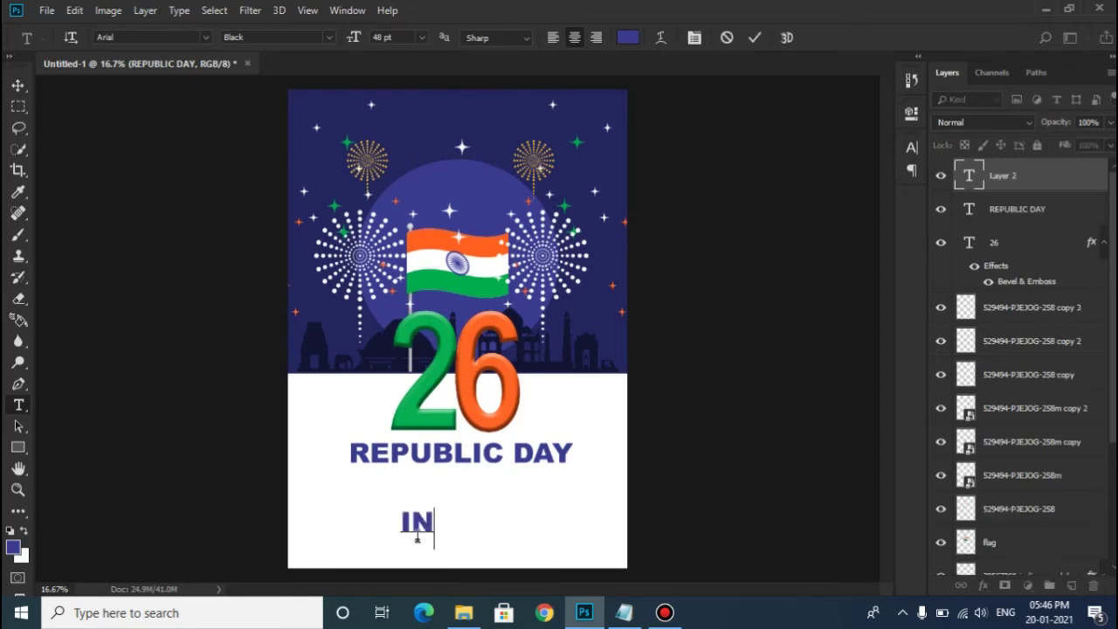
pyautogui.write('DIA')
pyautogui.hotkey('ctrl', 'Return')
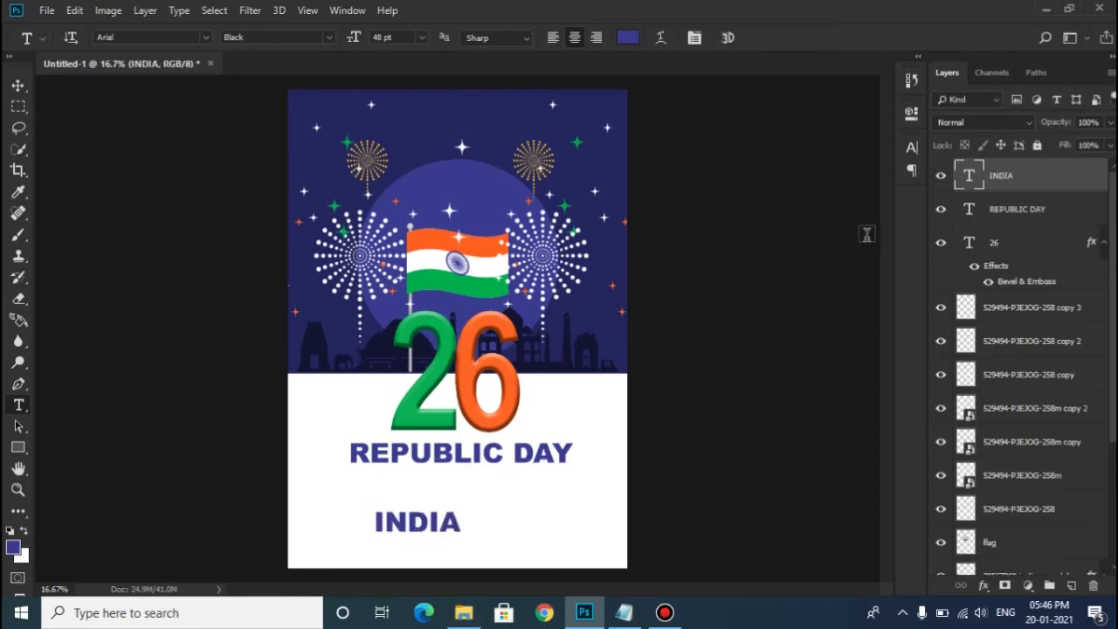
# - Make INDIA Bold at 36 pt and move it just below REPUBLIC DAY
pyautogui.click(911, 148)
pyautogui.click(877, 173)
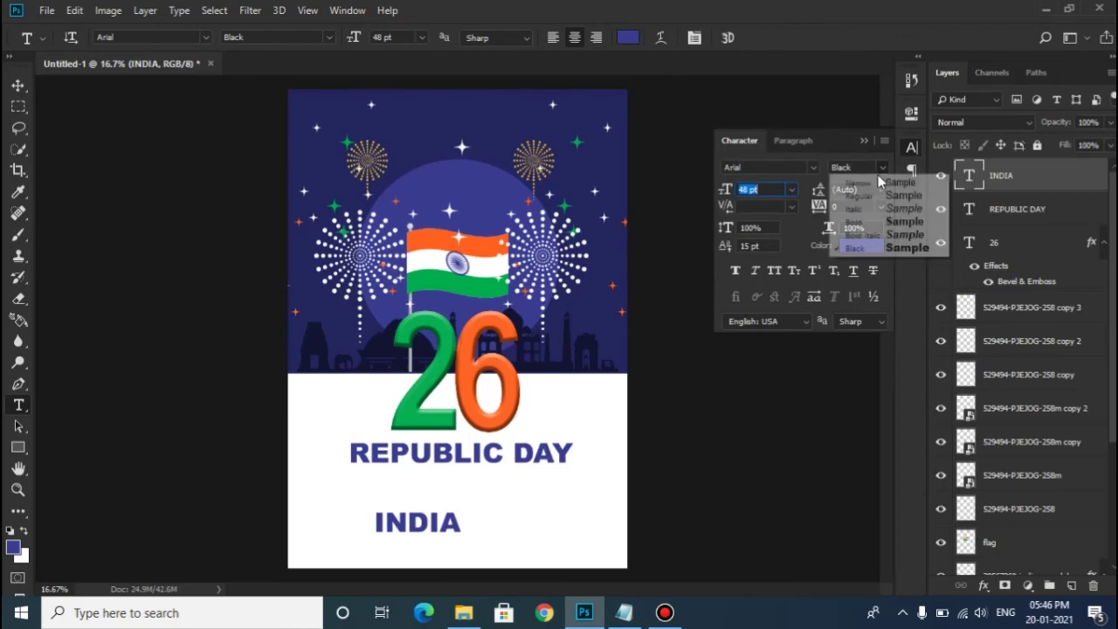
pyautogui.click(869, 221)
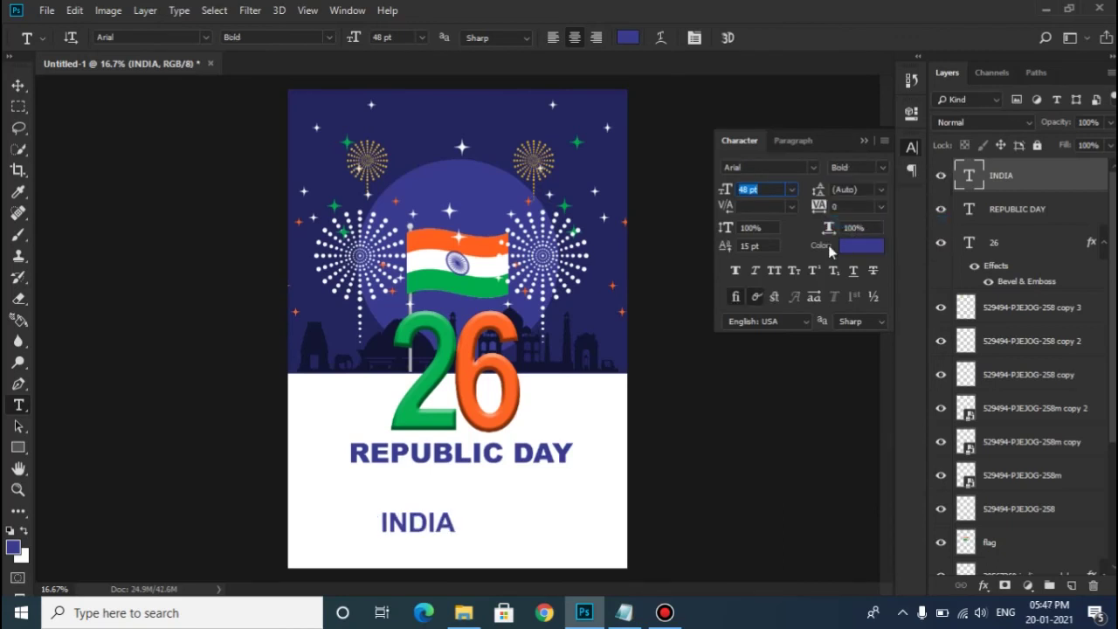
pyautogui.click(792, 188)
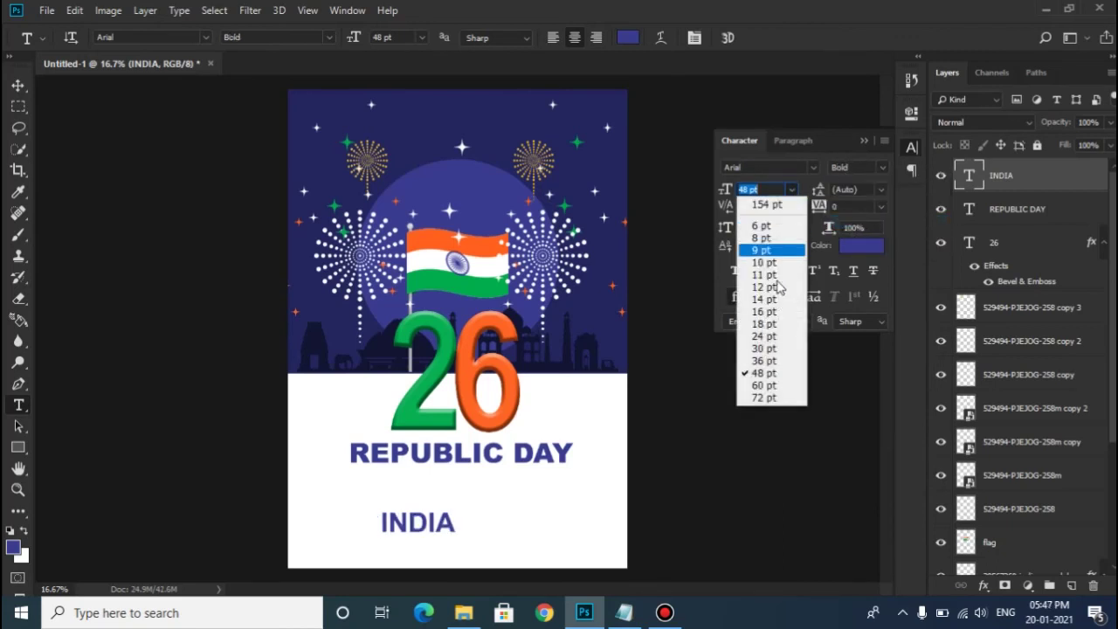
pyautogui.click(772, 360)
pyautogui.click(864, 140)
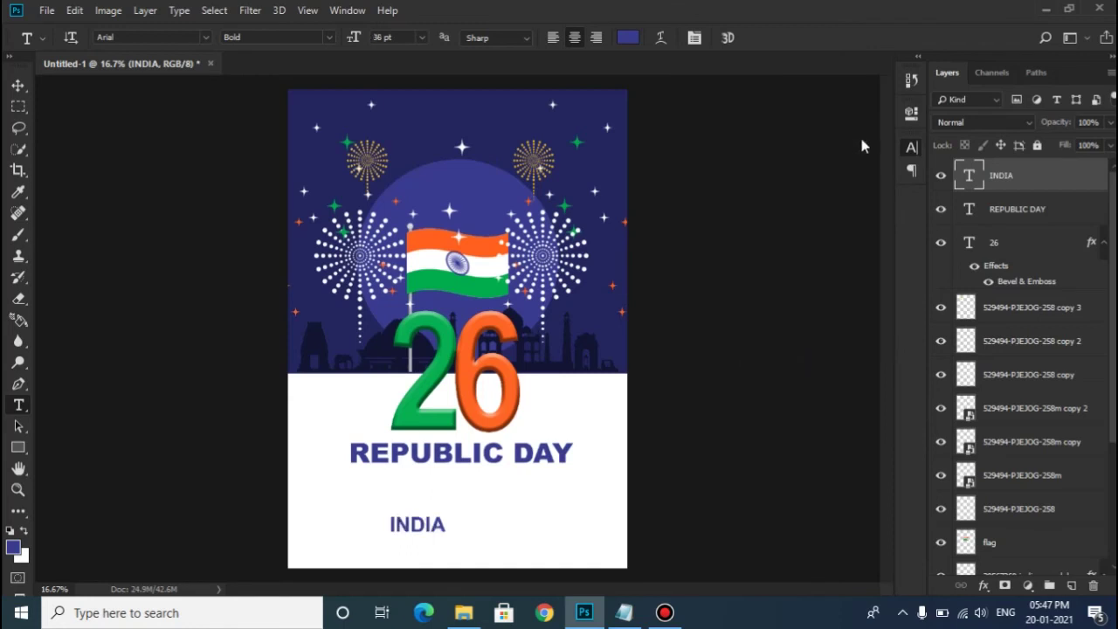
pyautogui.press('v')
pyautogui.moveTo(493, 508); pyautogui.dragTo(536, 464)
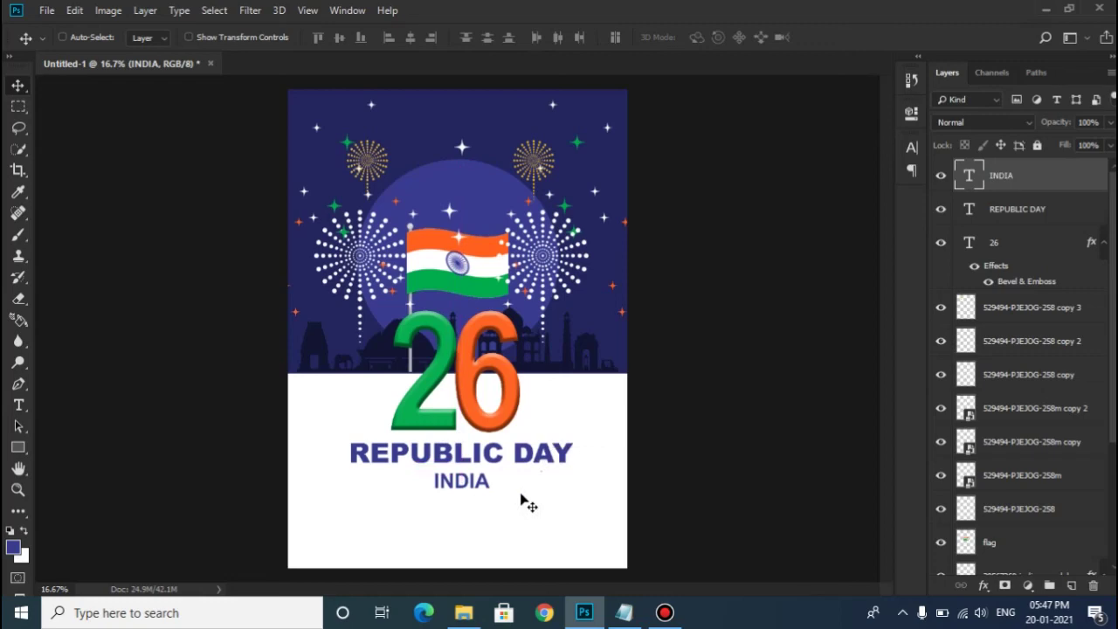
# - Paste the Republic Day paragraph from Notepad into a new text box near the poster bottom
pyautogui.press('t')
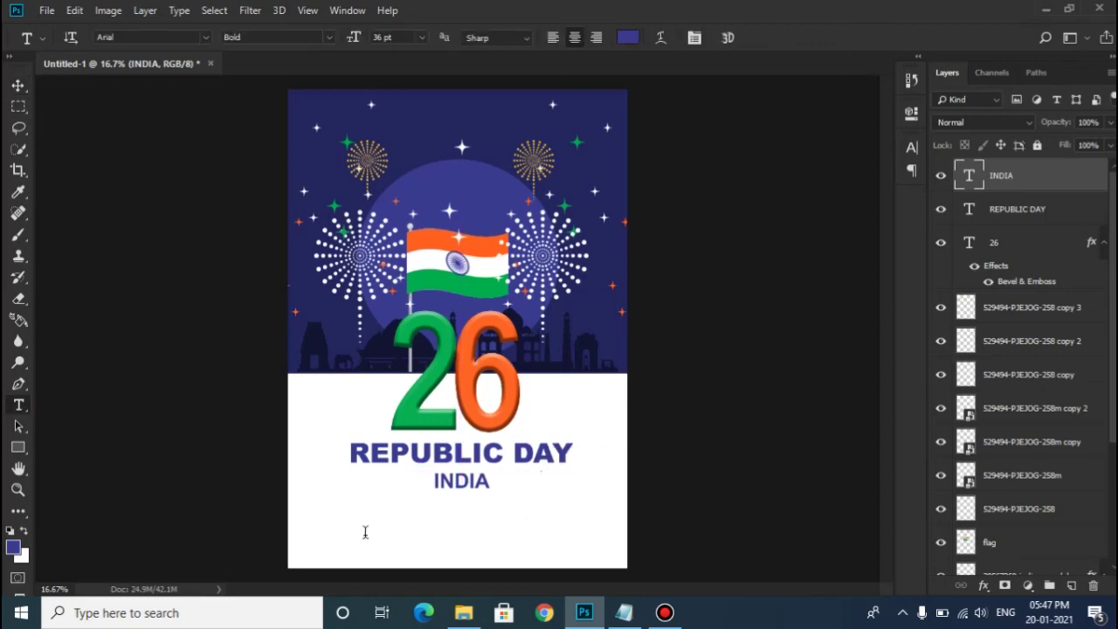
pyautogui.click(350, 530)
pyautogui.hotkey('alt', 'Tab')
pyautogui.press('Tab')
pyautogui.press('Tab')
pyautogui.hotkey('ctrl', 'a')
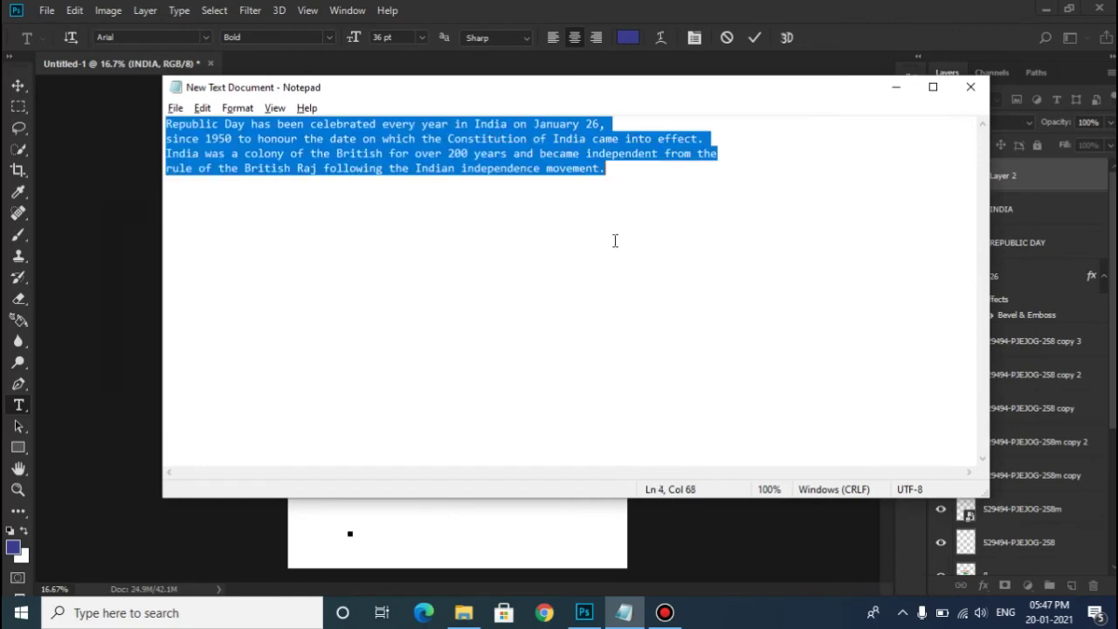
pyautogui.click(895, 87)
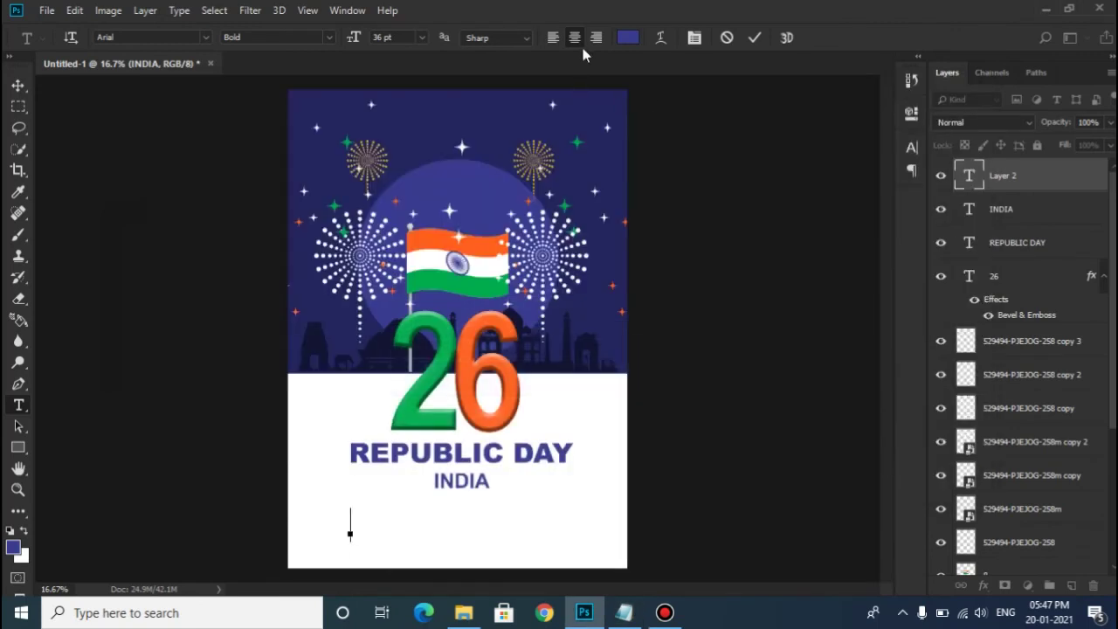
pyautogui.hotkey('ctrl', 'v')
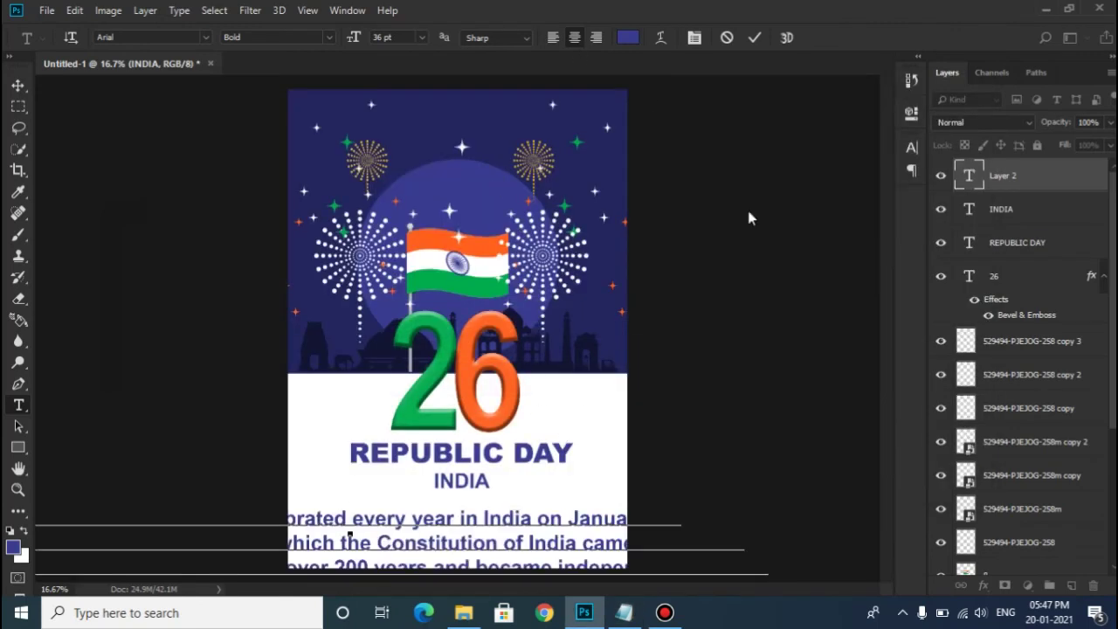
pyautogui.click(755, 37)
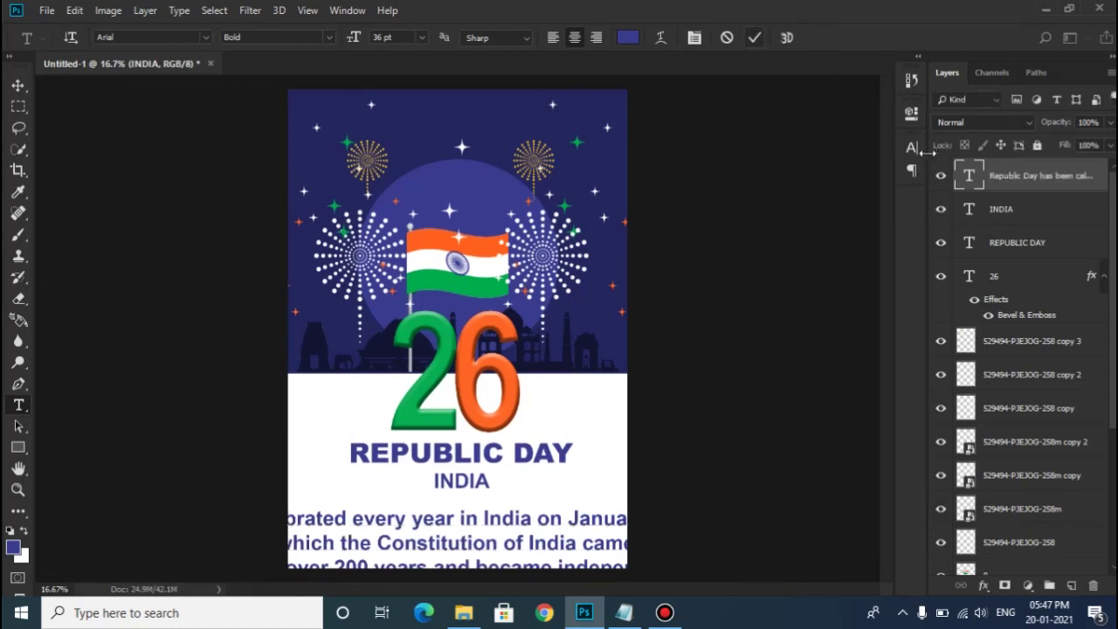
# - Set the paragraph text colour to pure black and try larger sizes up to 18 pt
pyautogui.click(911, 148)
pyautogui.click(861, 244)
pyautogui.moveTo(527, 311); pyautogui.dragTo(494, 350)
pyautogui.click(882, 118)
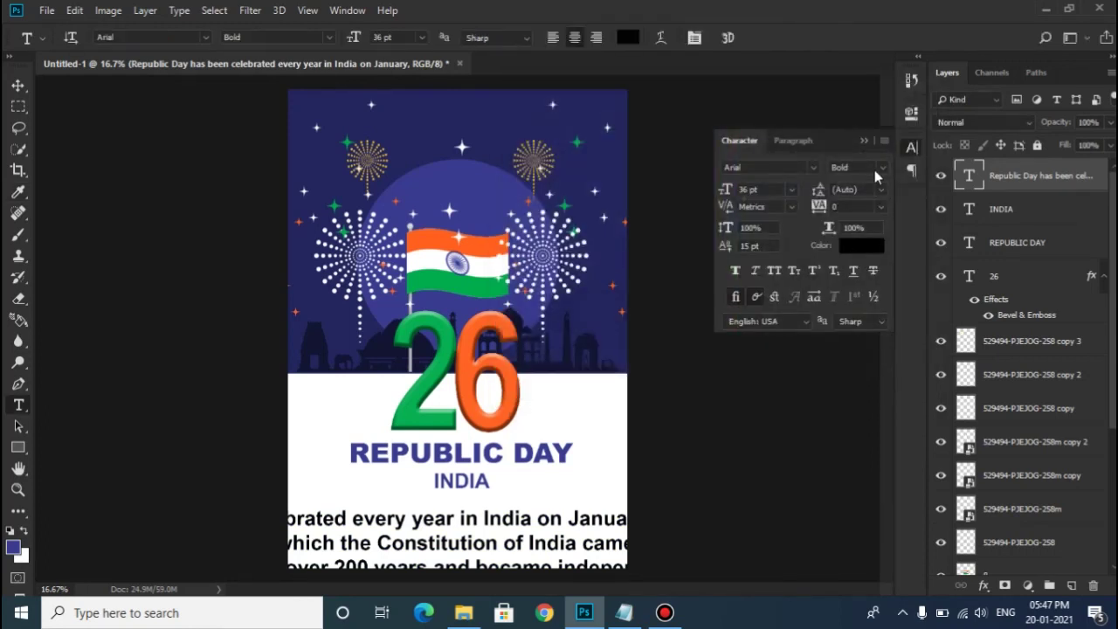
pyautogui.click(792, 190)
pyautogui.click(780, 320)
pyautogui.hotkey('ctrl', 'shift', '.')
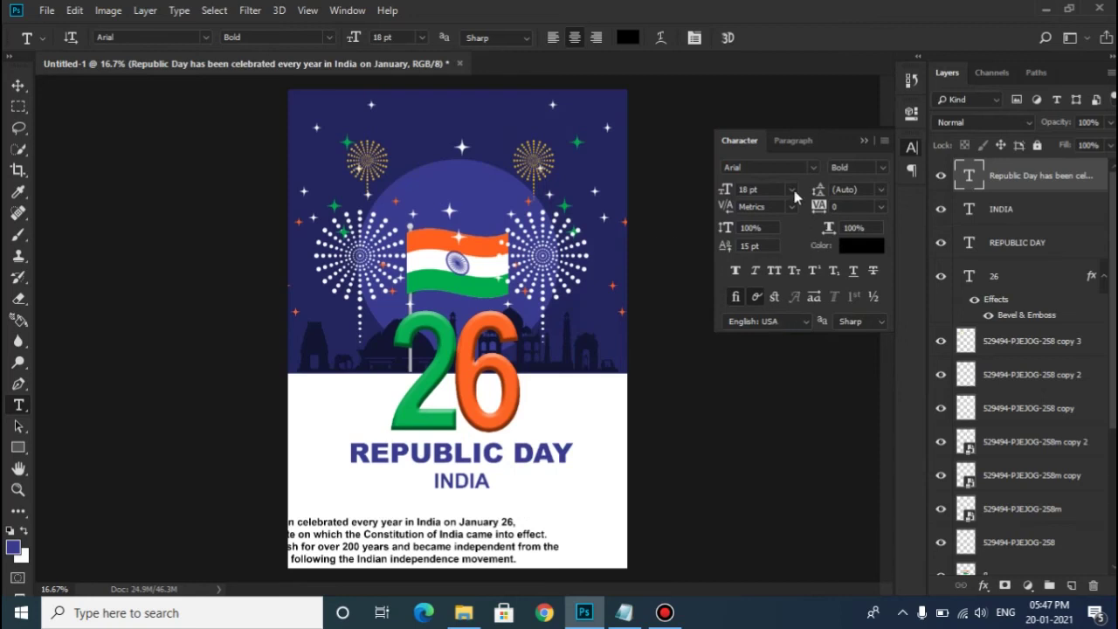
# - Centre the paragraph beneath INDIA, settling on a 14 pt size
pyautogui.press('v')
pyautogui.moveTo(375, 511); pyautogui.dragTo(439, 493)
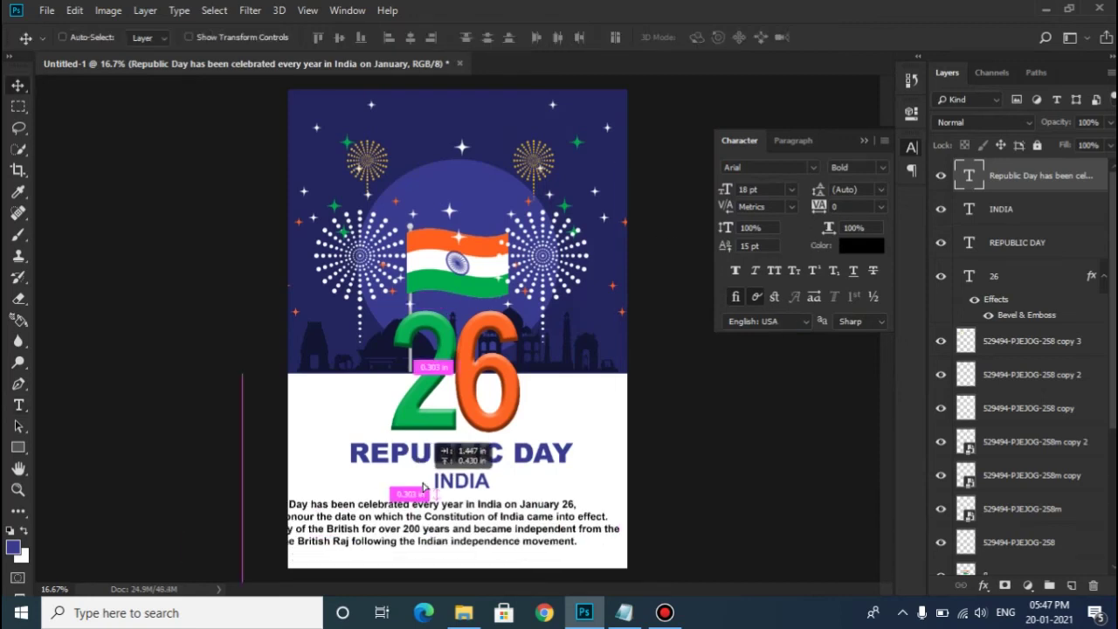
pyautogui.click(792, 189)
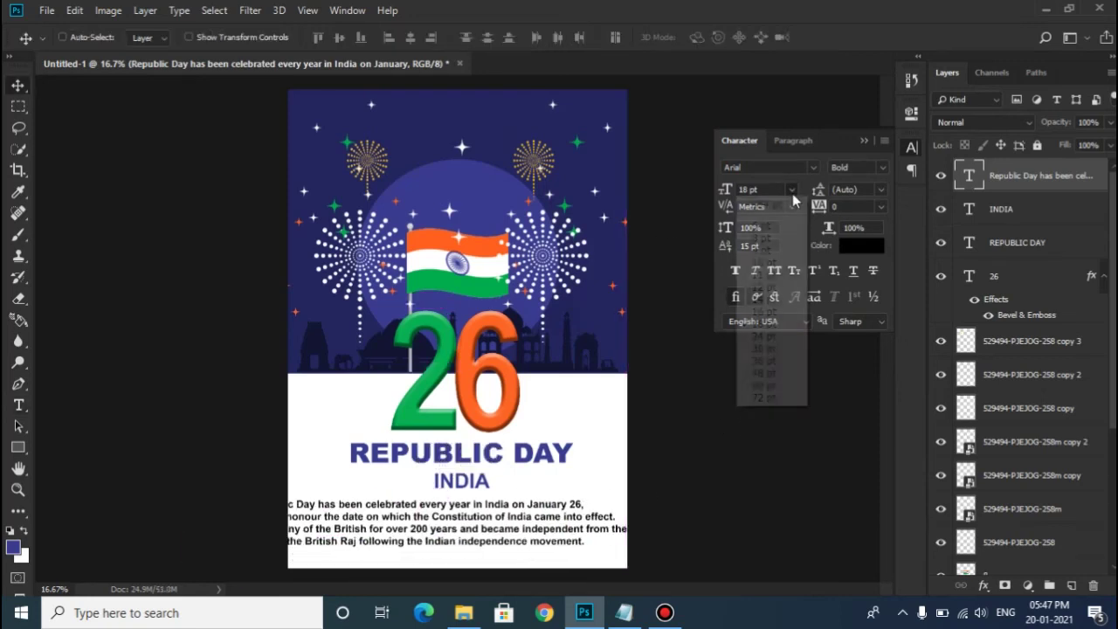
pyautogui.click(777, 288)
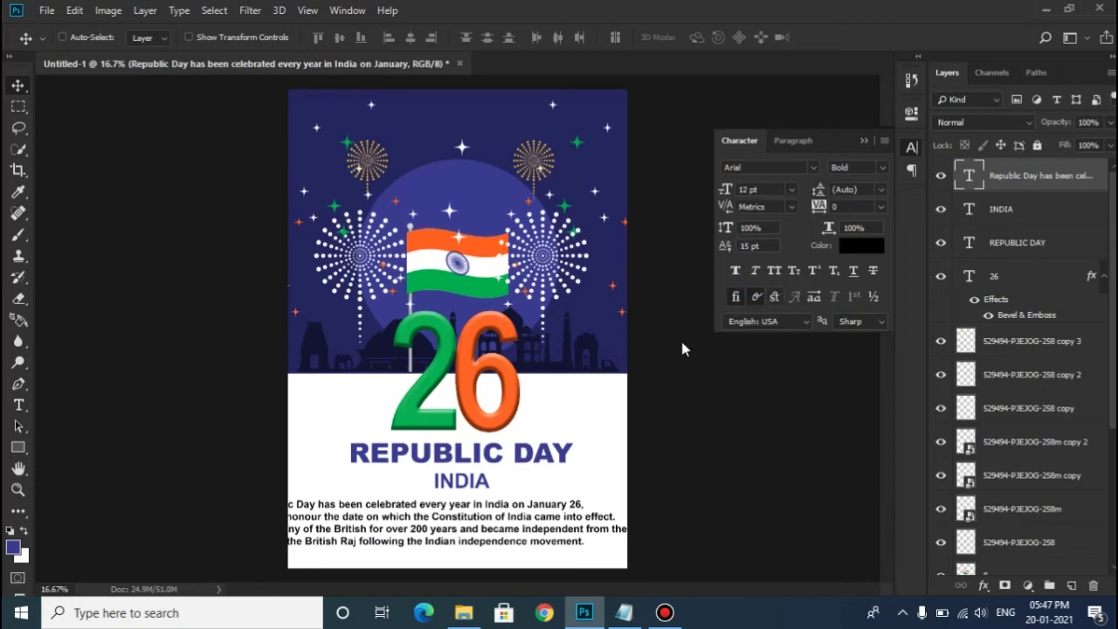
pyautogui.moveTo(415, 522); pyautogui.dragTo(459, 525)
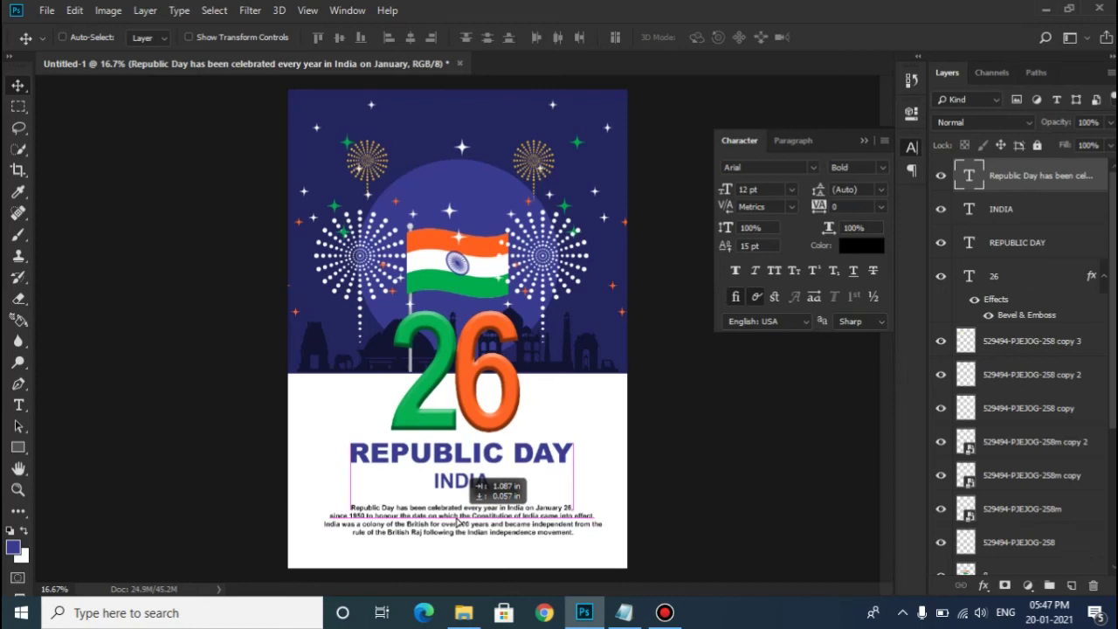
pyautogui.moveTo(459, 524); pyautogui.dragTo(460, 528)
pyautogui.click(792, 189)
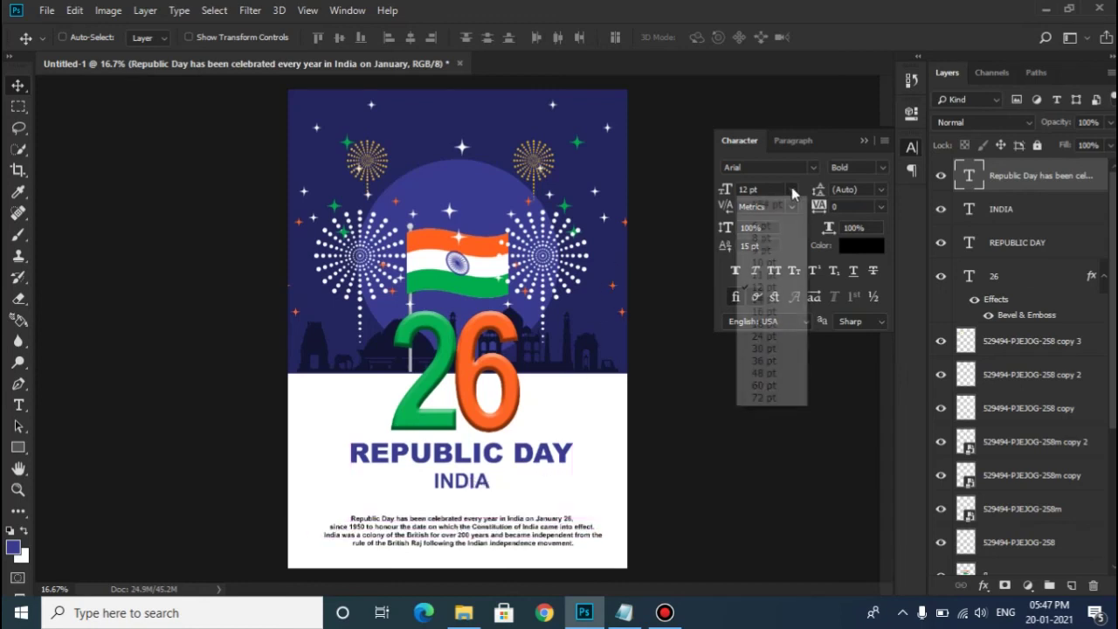
pyautogui.click(745, 295)
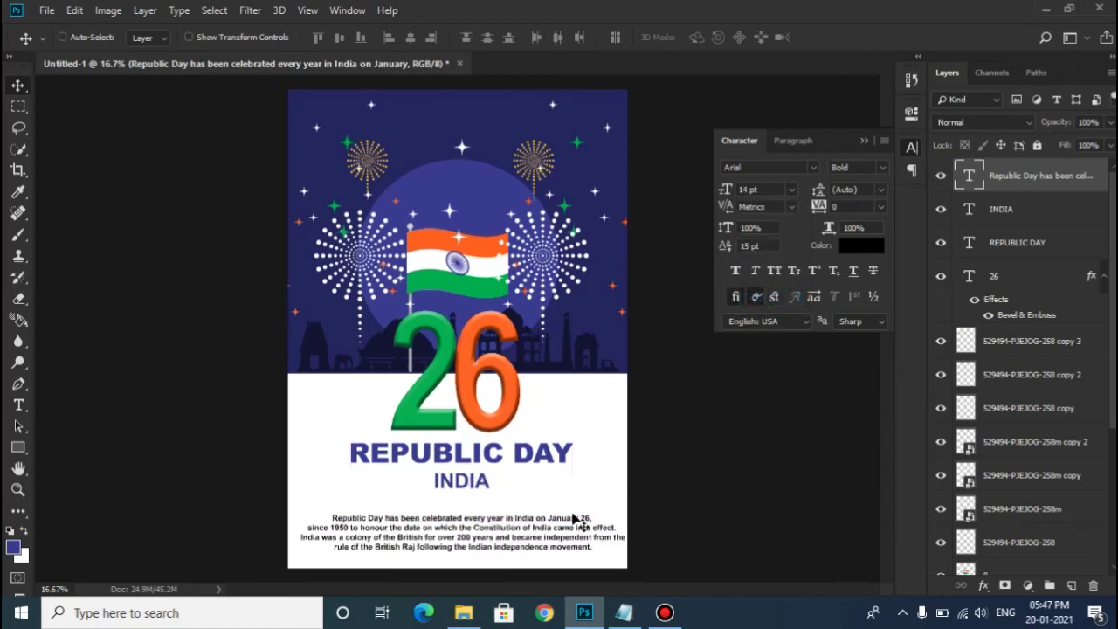
pyautogui.moveTo(498, 541); pyautogui.dragTo(491, 541)
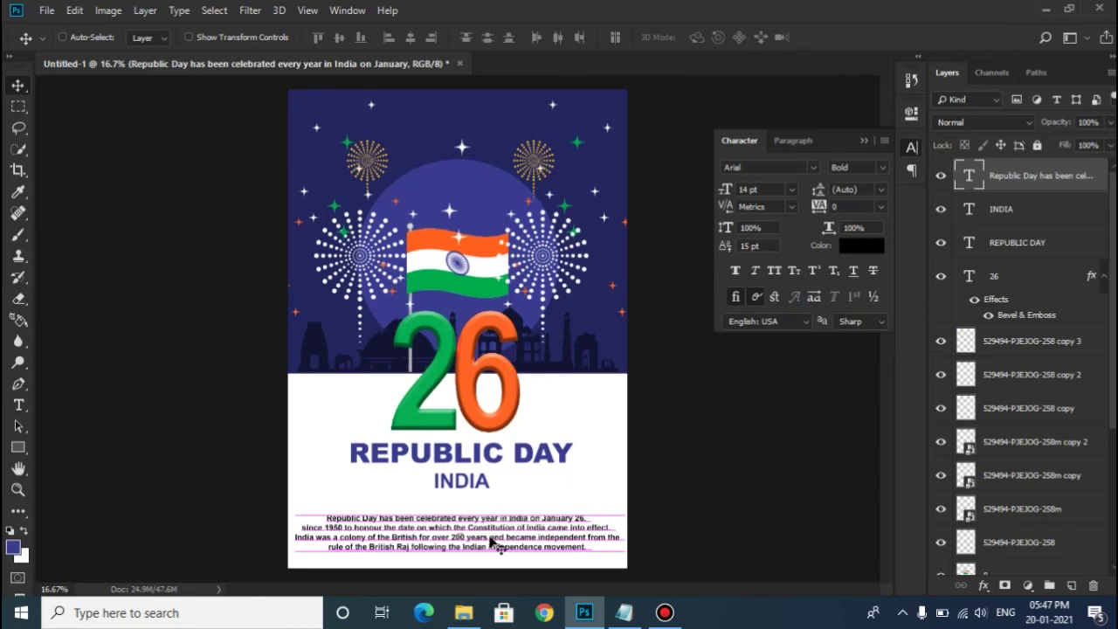
pyautogui.hotkey('shift', 'Up')
pyautogui.hotkey('shift', 'Up')
pyautogui.hotkey('shift', 'Up')
pyautogui.hotkey('shift', 'Up')
pyautogui.hotkey('shift', 'Up')
pyautogui.hotkey('shift', 'Up')
pyautogui.hotkey('shift', 'Up')
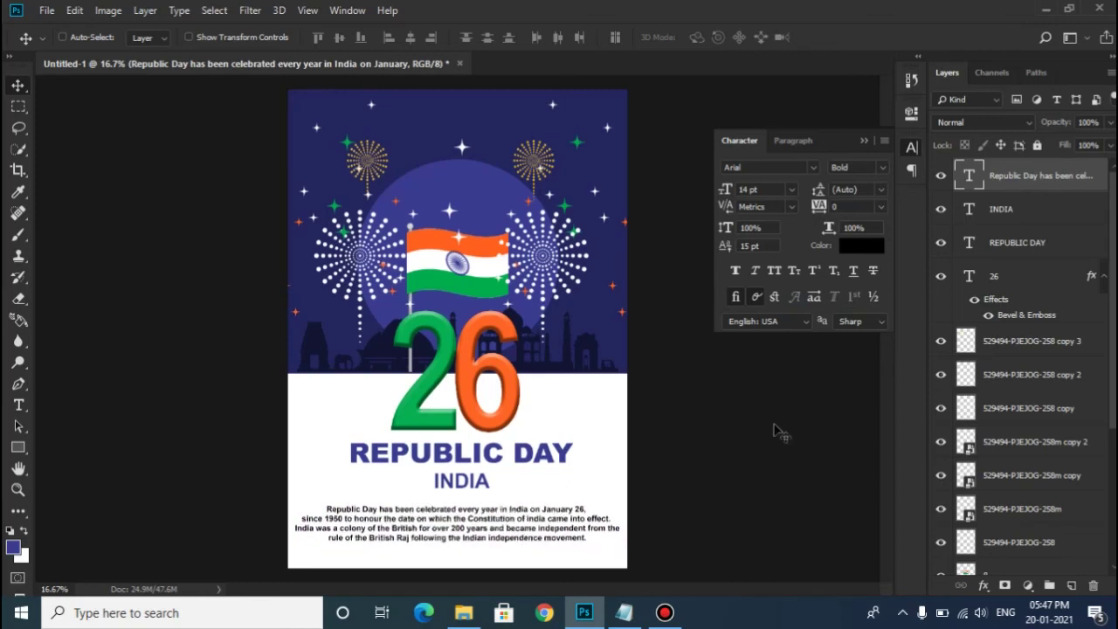
pyautogui.click(883, 131)
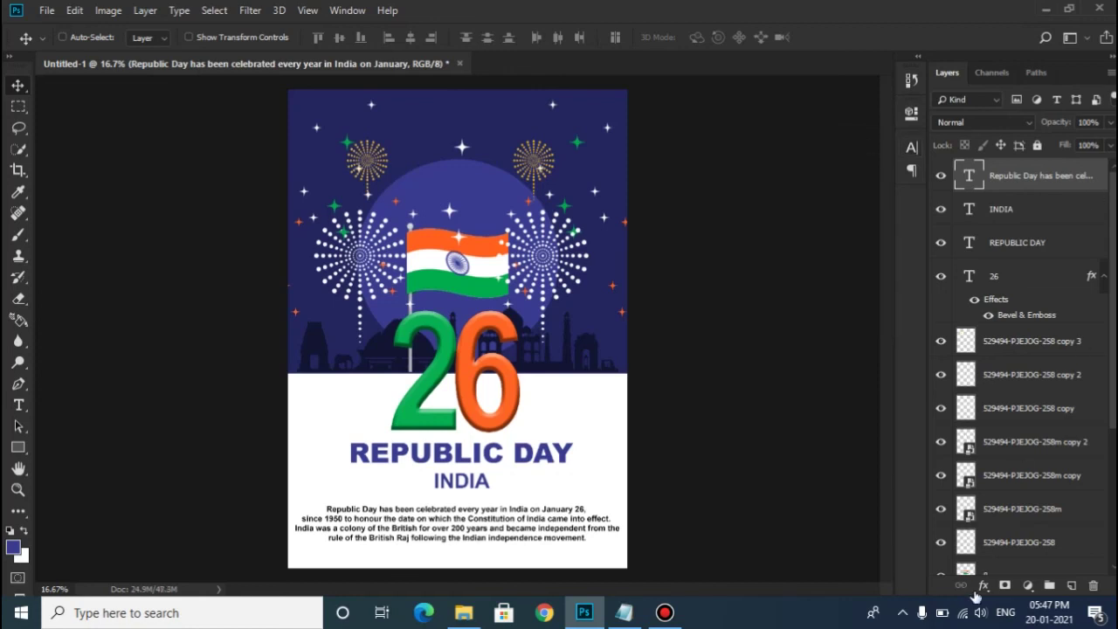
# - Add a new layer filled with the foreground colour and set its Fill to 0%
pyautogui.click(1071, 586)
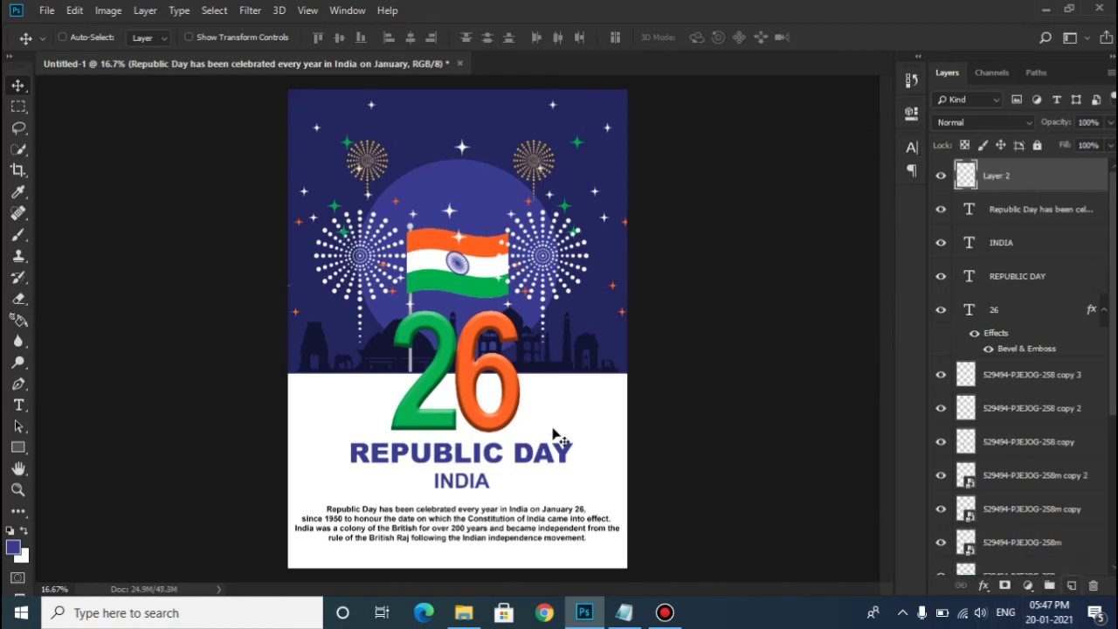
pyautogui.hotkey('alt', 'BackSpace')
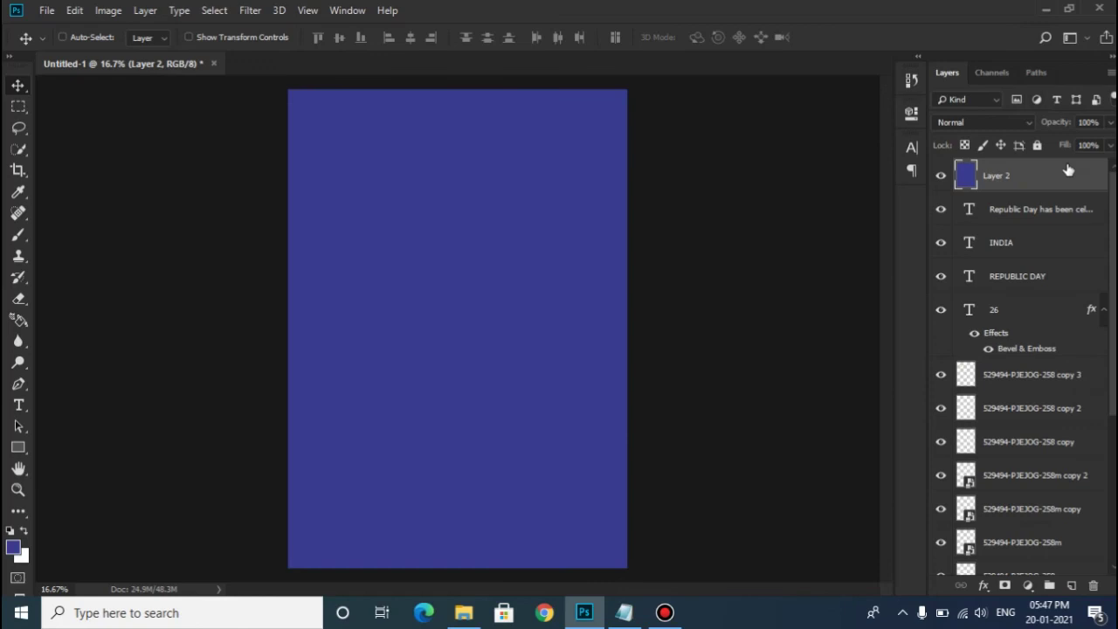
pyautogui.moveTo(1067, 145); pyautogui.dragTo(872, 167)
# - Give the new layer a 40 px white Stroke layer style
pyautogui.rightClick(1055, 176)
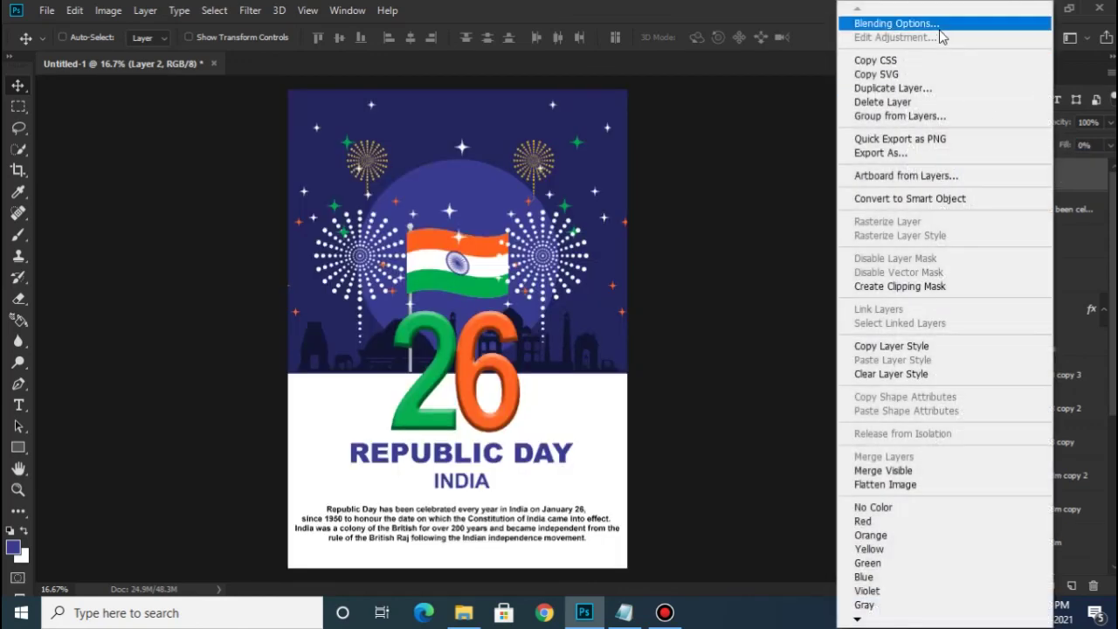
pyautogui.click(819, 87)
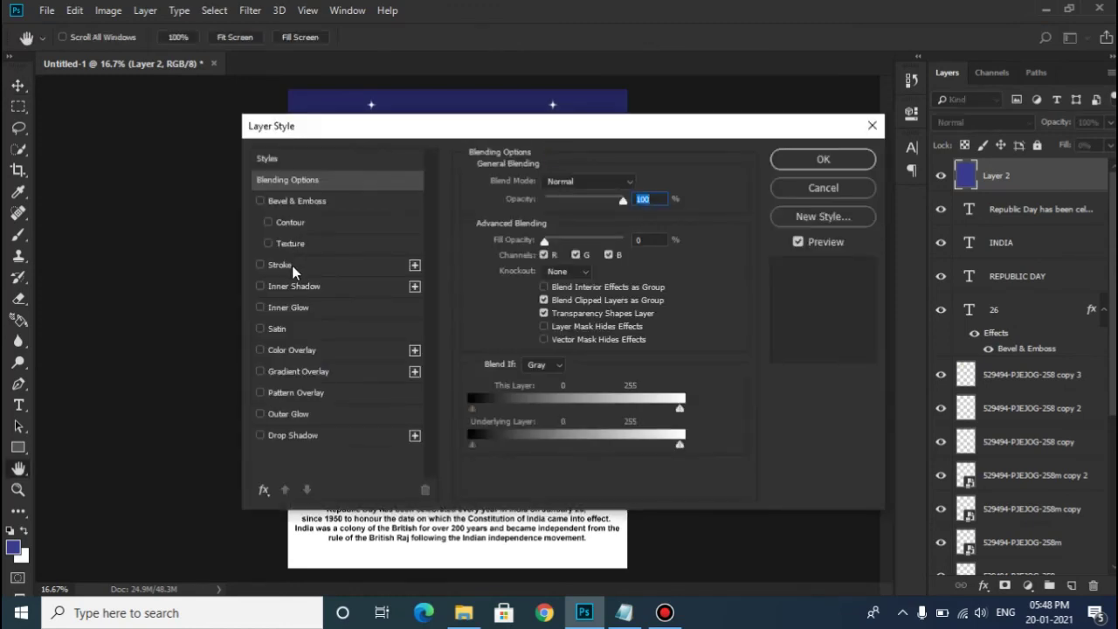
pyautogui.click(291, 266)
pyautogui.moveTo(416, 132); pyautogui.dragTo(665, 113)
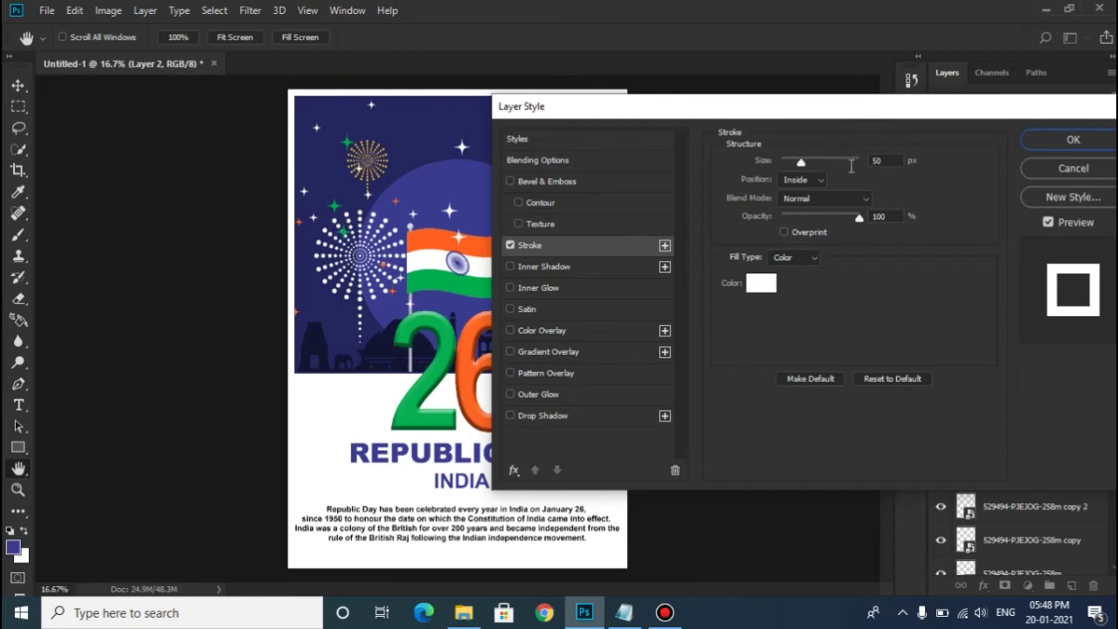
pyautogui.moveTo(881, 160); pyautogui.dragTo(856, 166)
pyautogui.write('40')
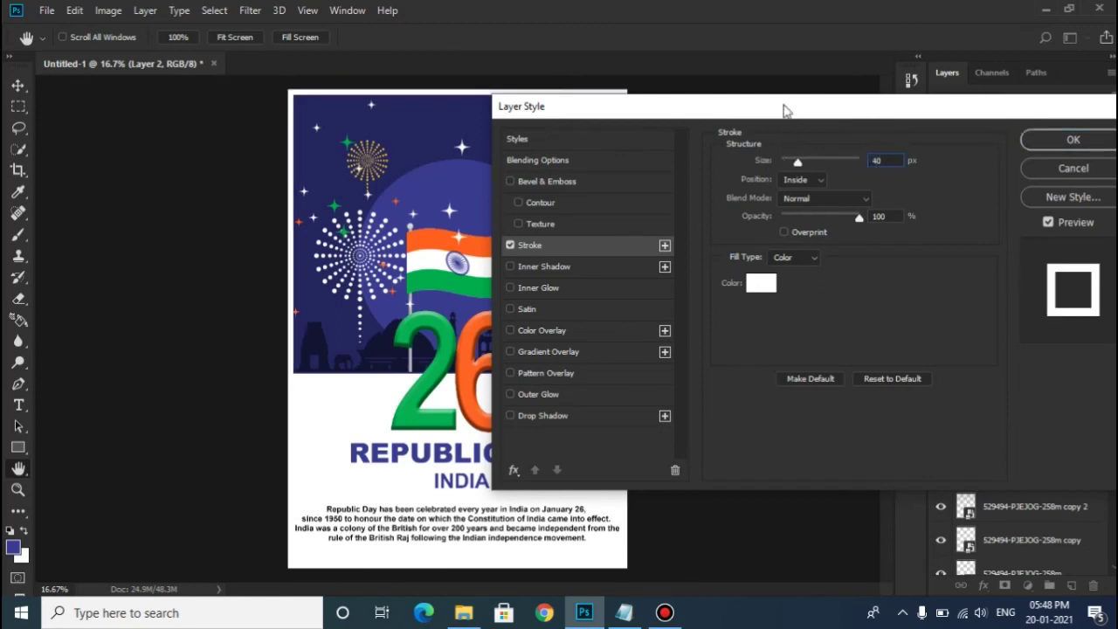
pyautogui.moveTo(784, 108); pyautogui.dragTo(633, 109)
pyautogui.click(926, 141)
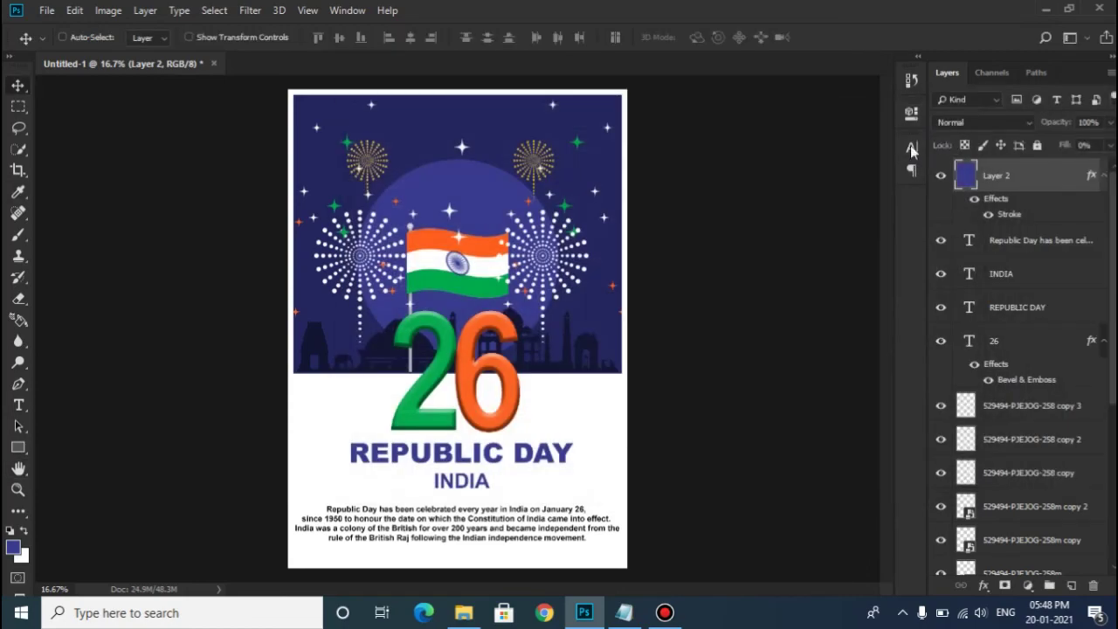